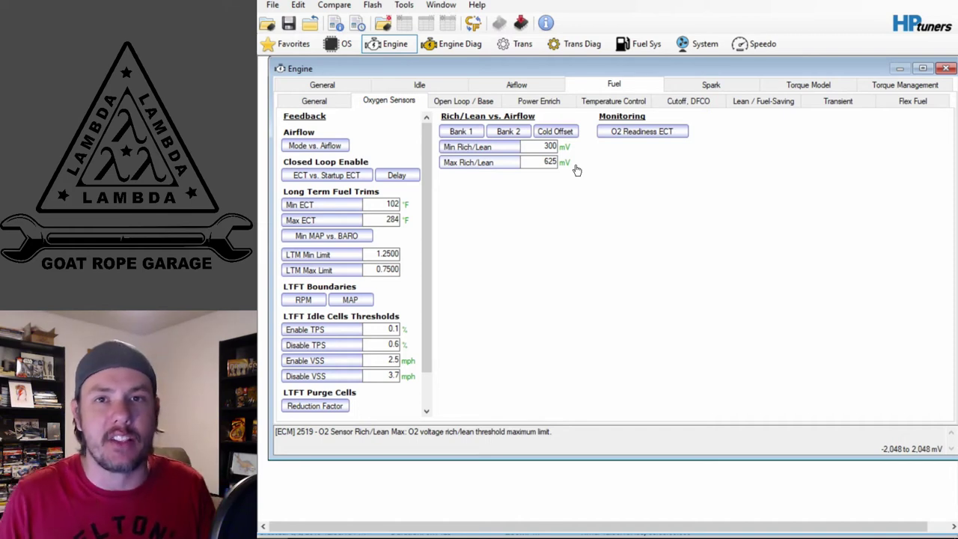
Step: Save the stock tune under the file name 2009Corvettez06StockAsFound
left_click(274, 5)
left_click(299, 68)
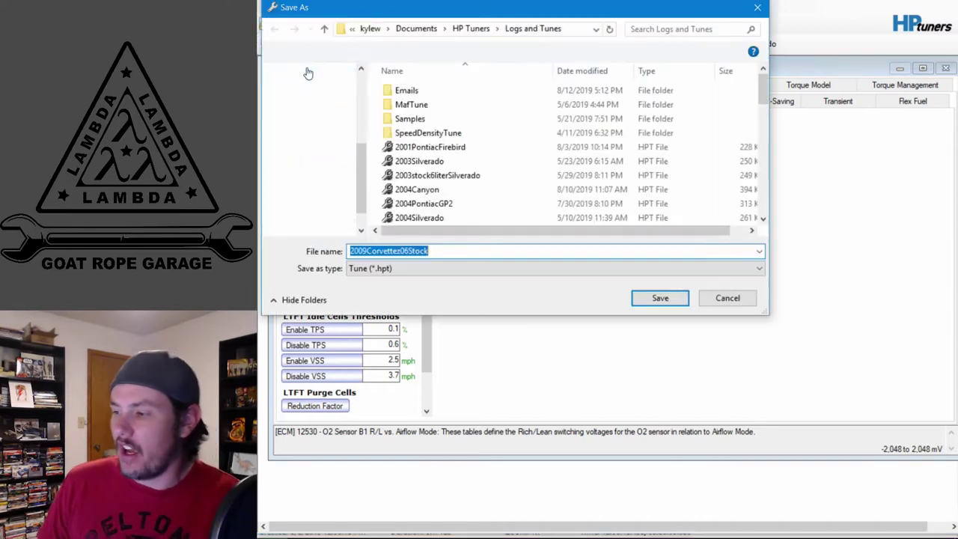
left_click(431, 250)
type("A")
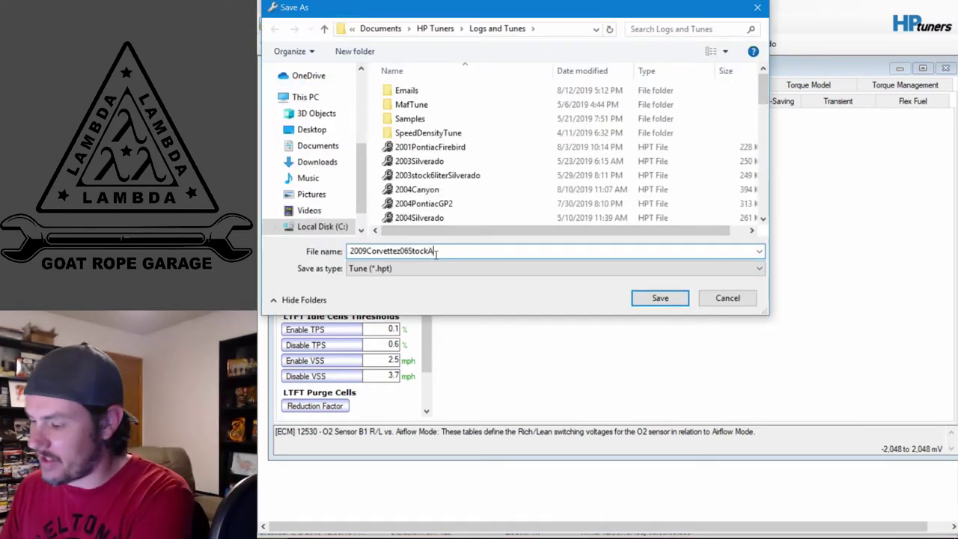
type("sFound")
key("Return")
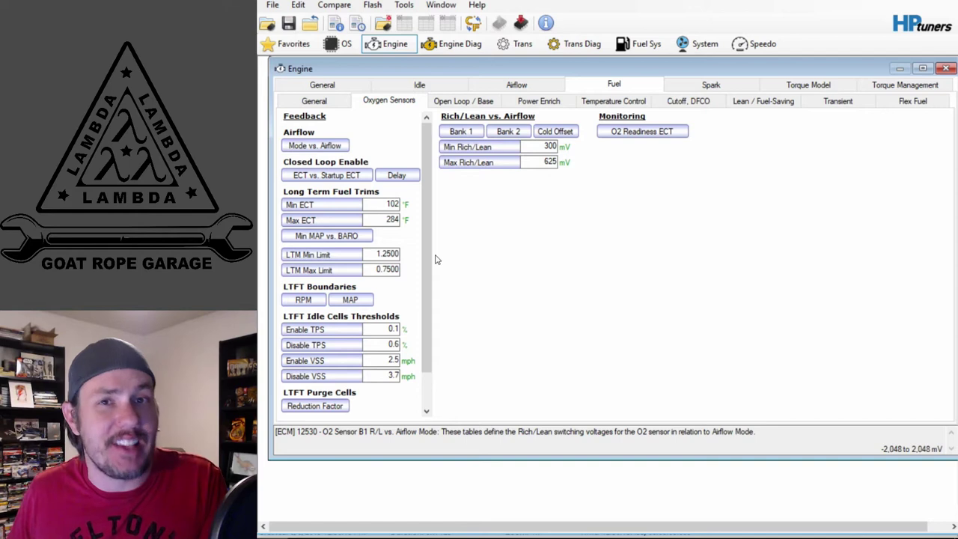
Step: Save another copy of the tune as 2009Corvettez06StockSDStep1
left_click(276, 9)
left_click(298, 68)
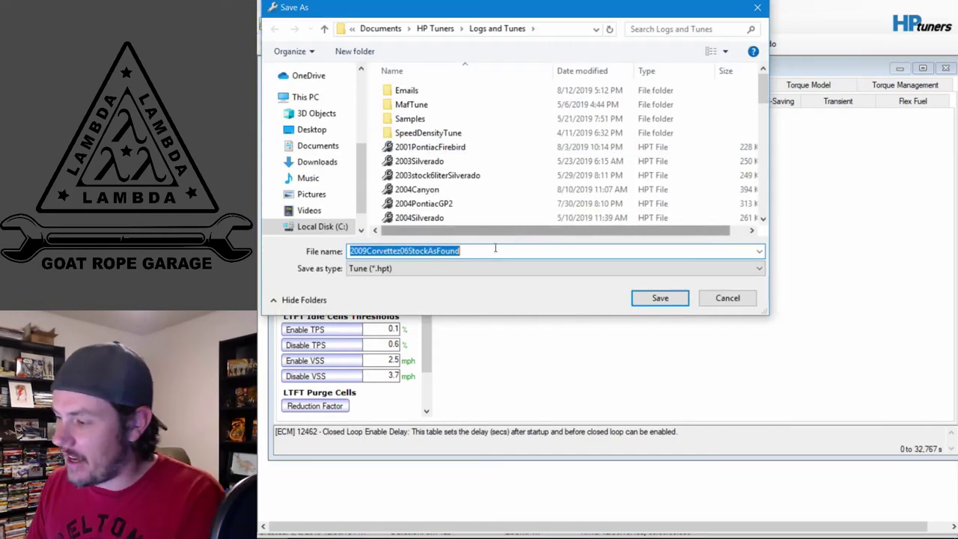
left_click(487, 251)
key("BackSpace")
key("BackSpace")
key("BackSpace")
key("BackSpace")
key("BackSpace")
key("BackSpace")
key("BackSpace")
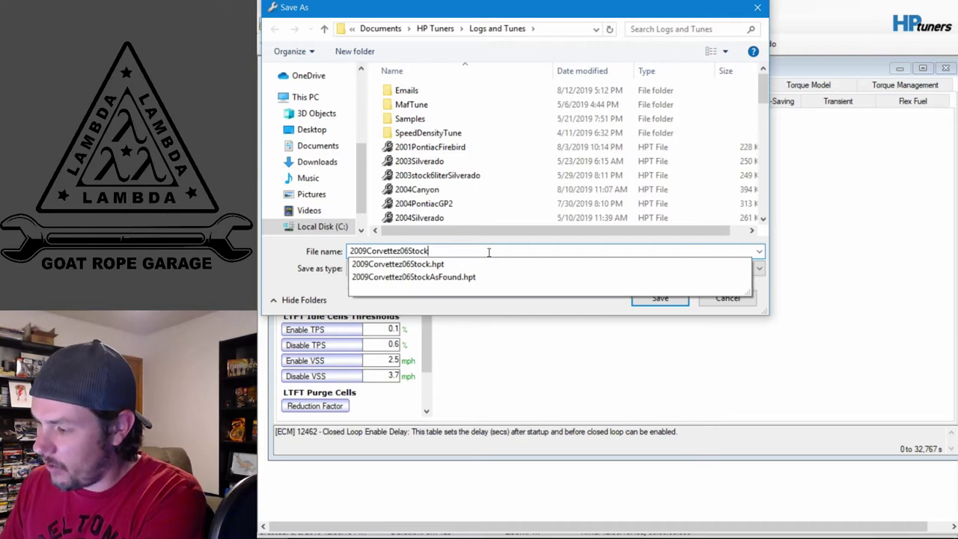
type("SDStep1")
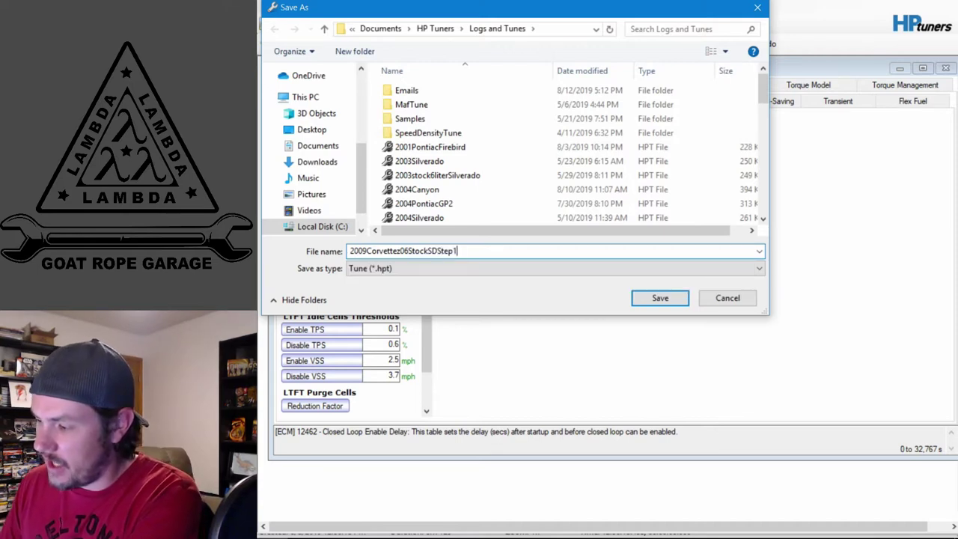
key("Return")
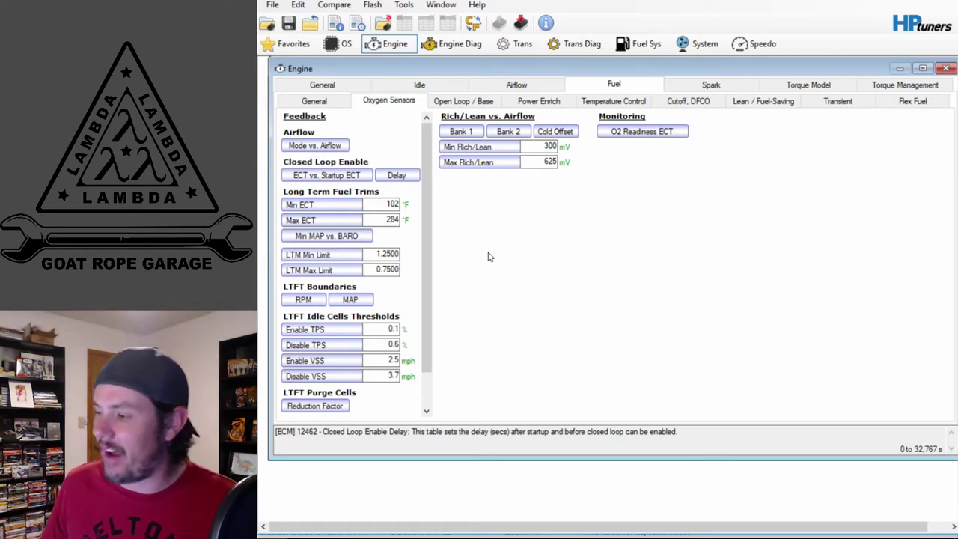
Step: In the engine airflow diagnostics, set the MAF Frequency Fail Low to 1 Hz and Fail High to 2 Hz
left_click(459, 44)
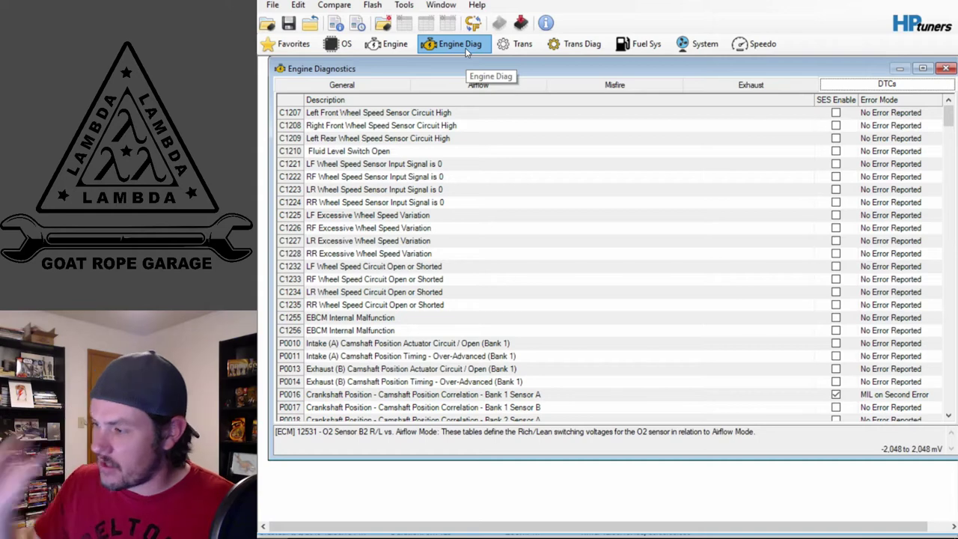
left_click(478, 85)
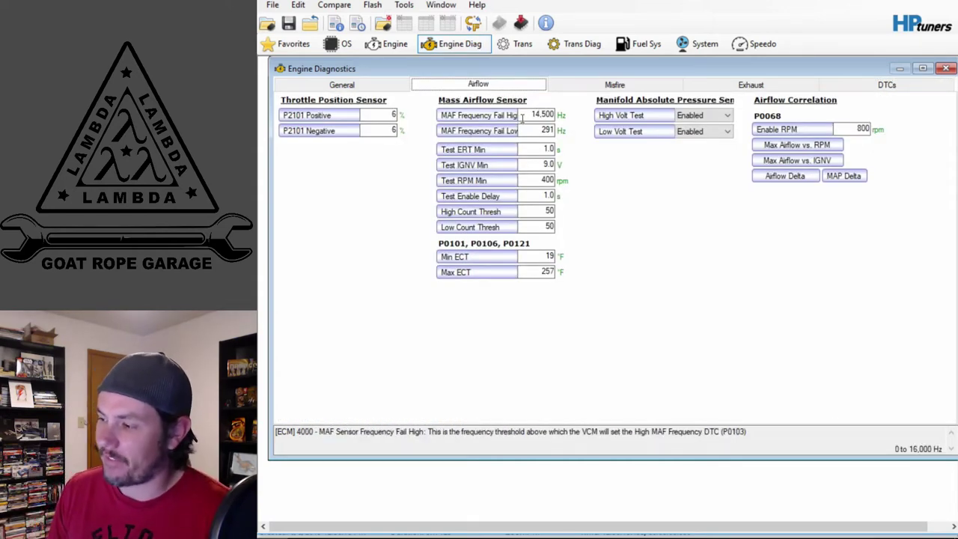
left_click_drag(536, 130, 555, 130)
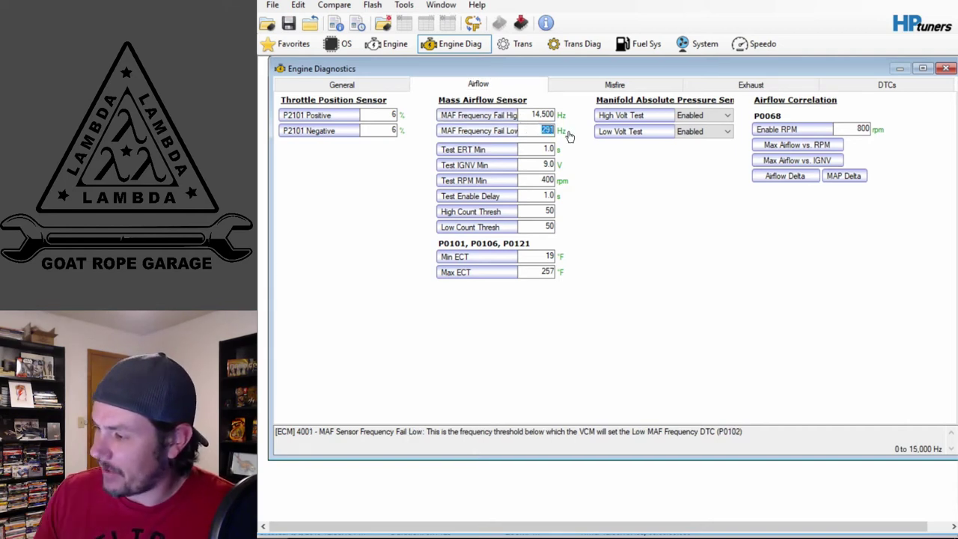
type("1")
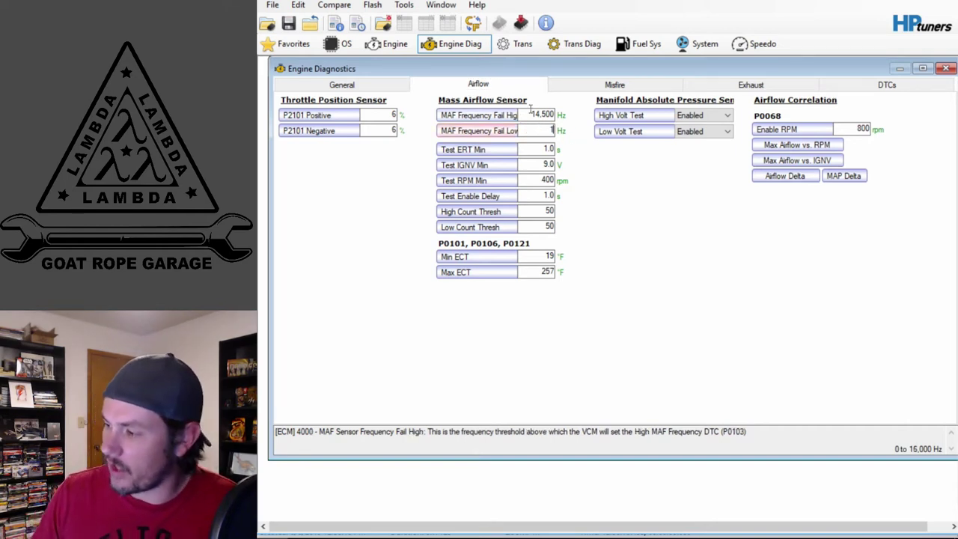
left_click_drag(530, 115, 573, 113)
type("2")
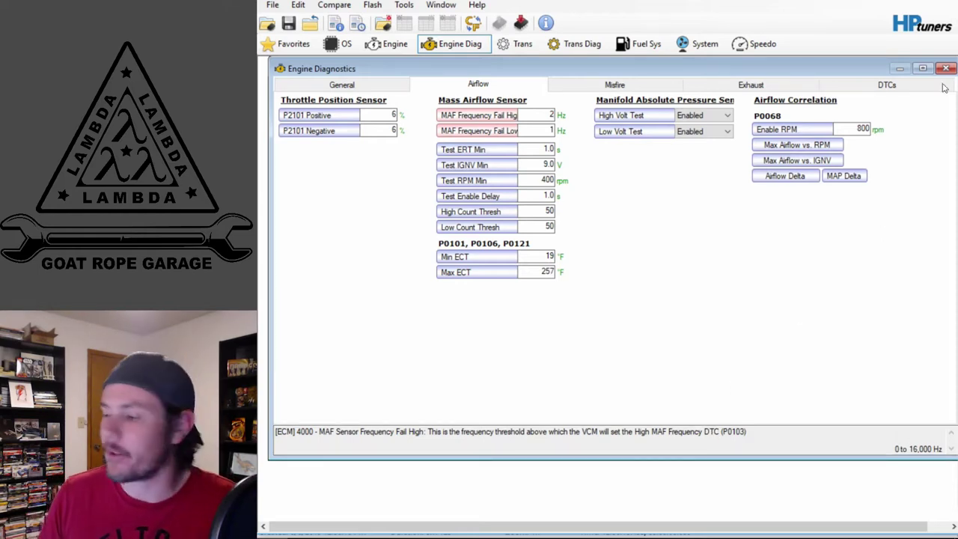
Step: Set the error mode of DTC P0103 to MIL on First Error and close the engine diagnostics
left_click(892, 89)
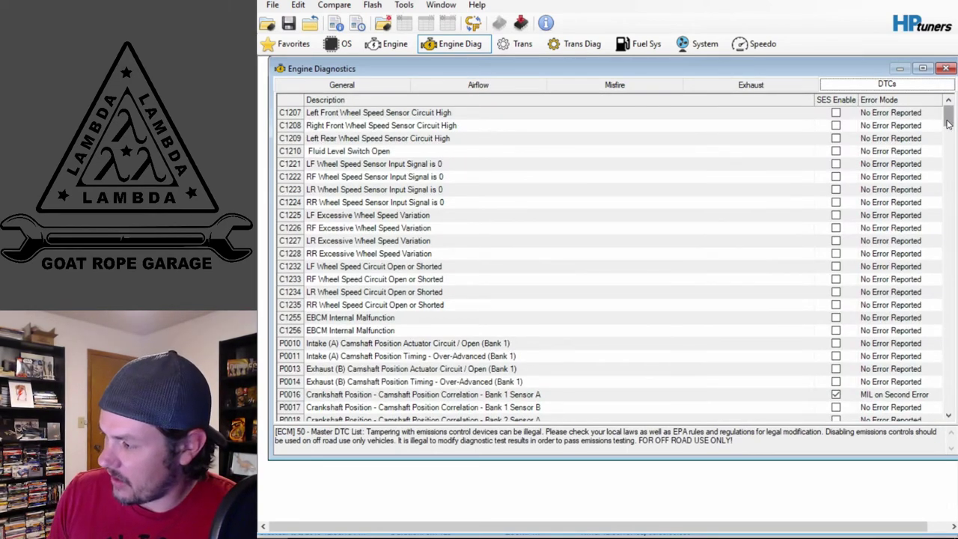
left_click_drag(948, 120, 951, 149)
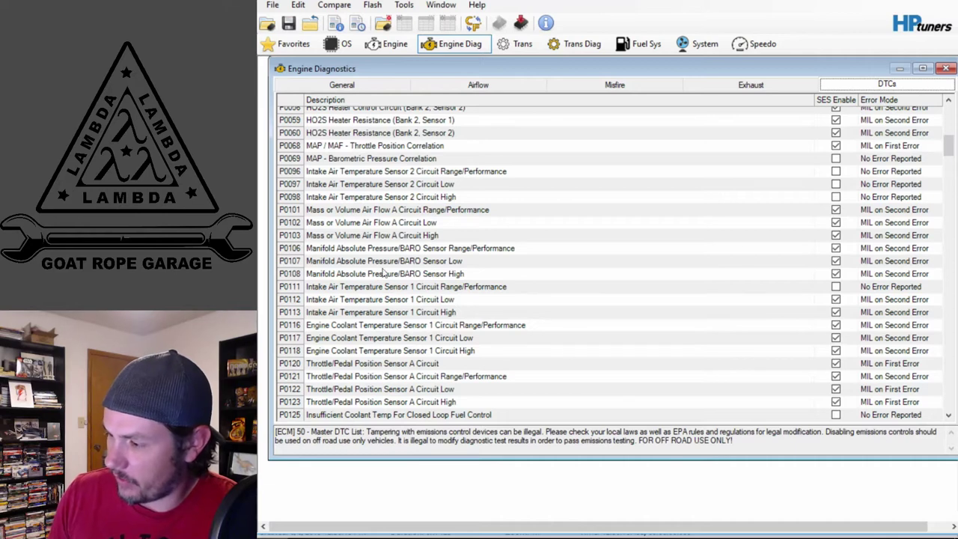
left_click(342, 236)
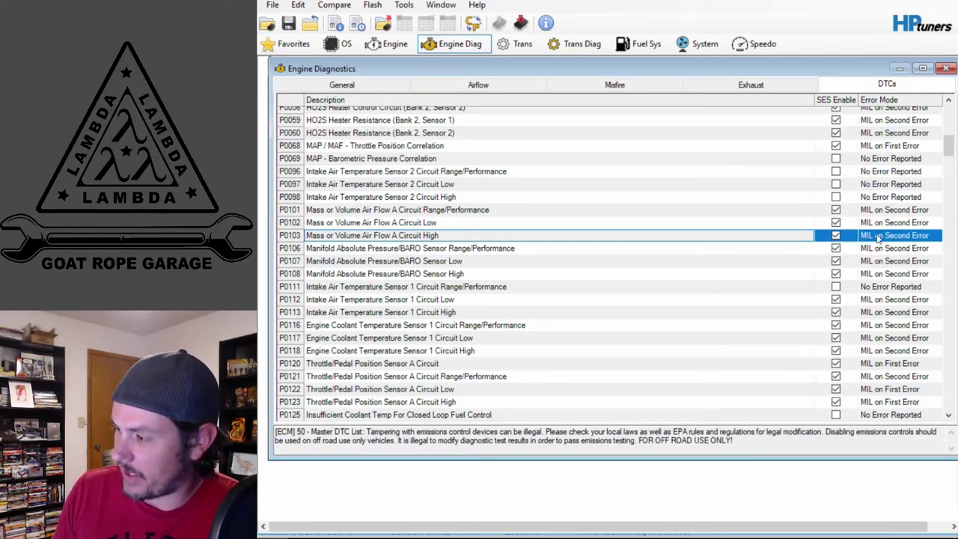
left_click(894, 237)
left_click(935, 237)
left_click(897, 261)
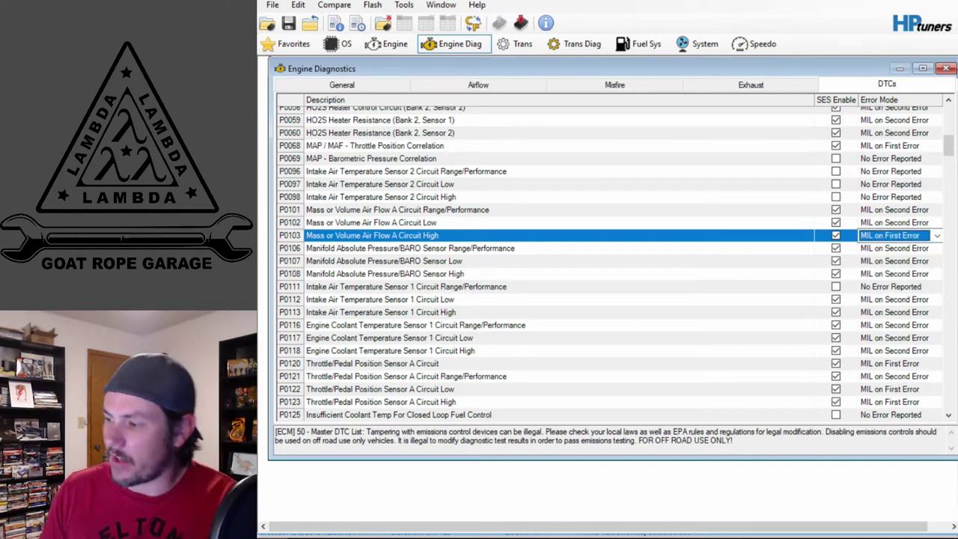
left_click(947, 68)
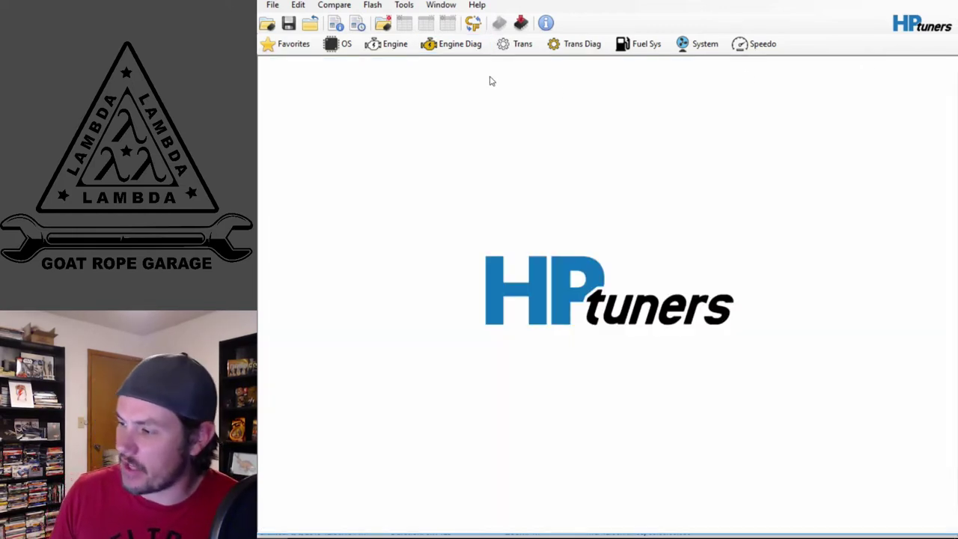
Step: In the oxygen sensor fuel settings, set the long term fuel trim Min ECT to 480 °F and Max ECT to 0 °F
left_click(385, 45)
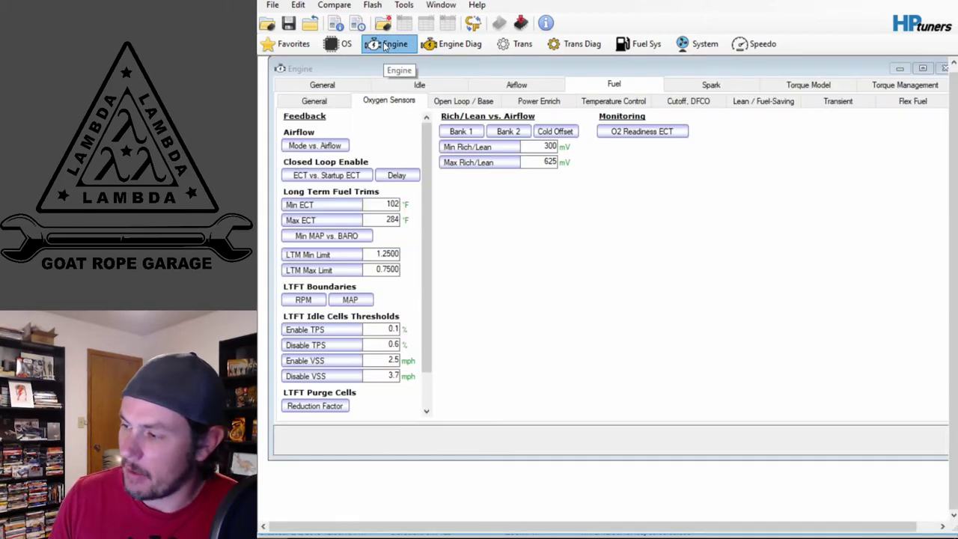
left_click(603, 90)
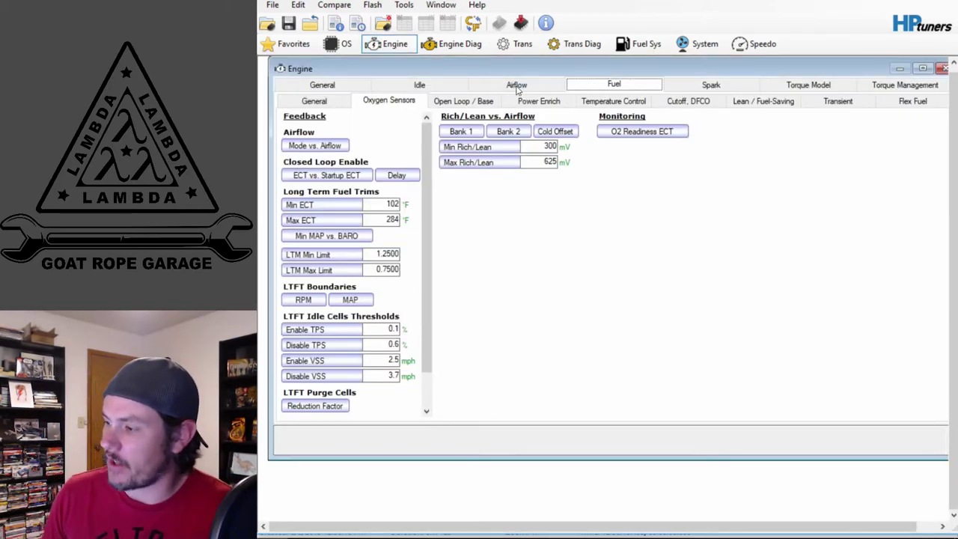
left_click(386, 103)
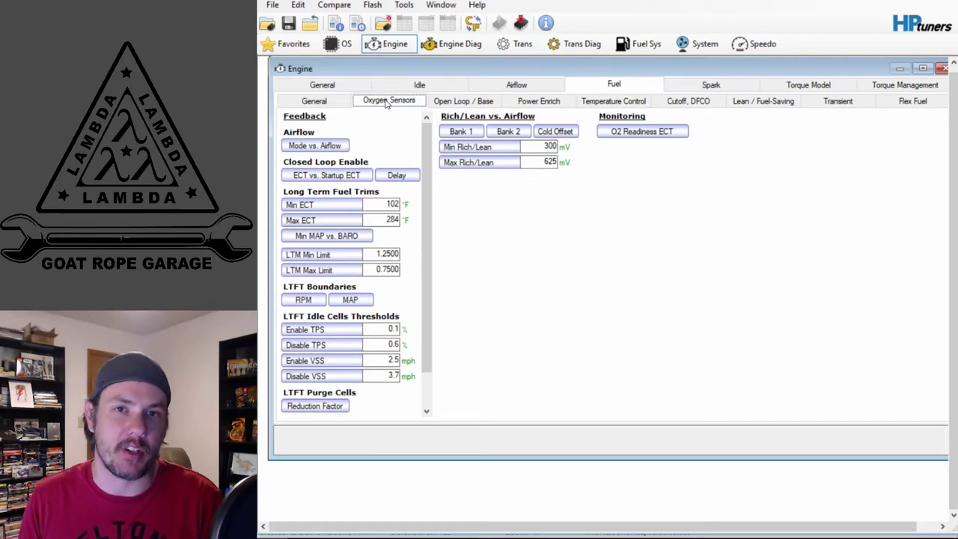
mouse_move(356, 208)
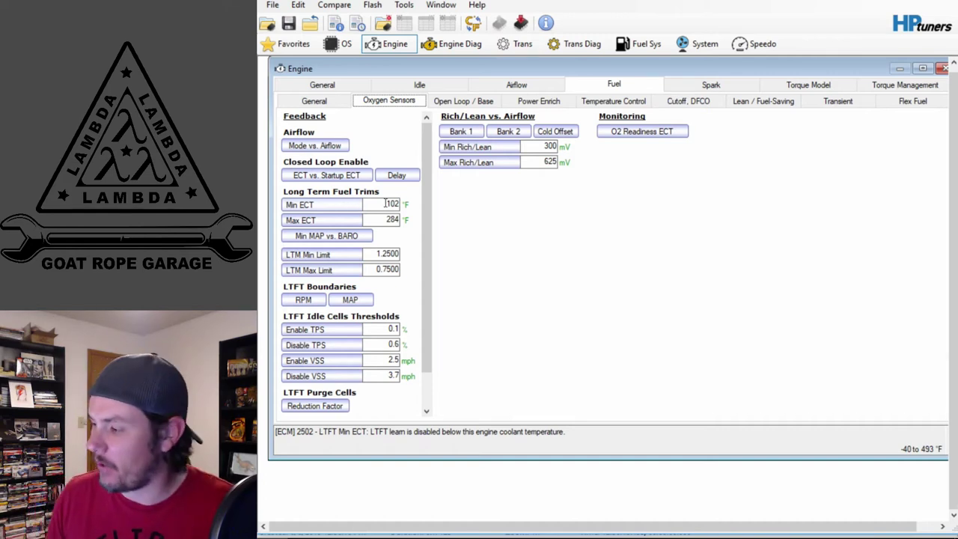
double_click(386, 203)
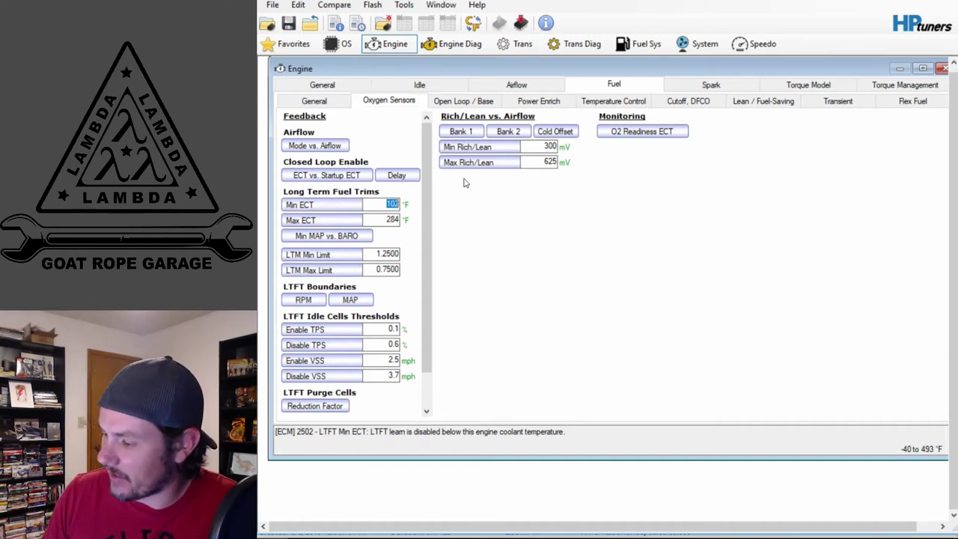
type("480")
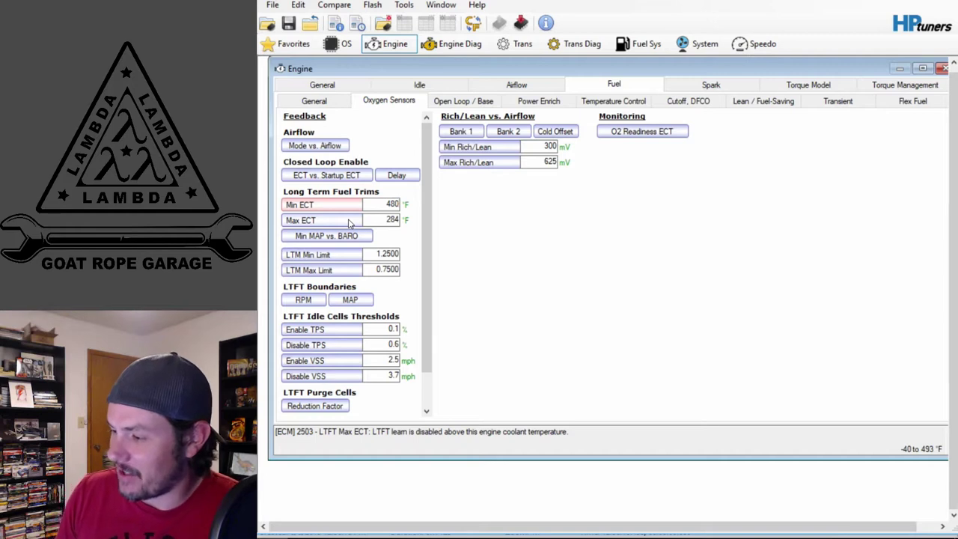
double_click(390, 220)
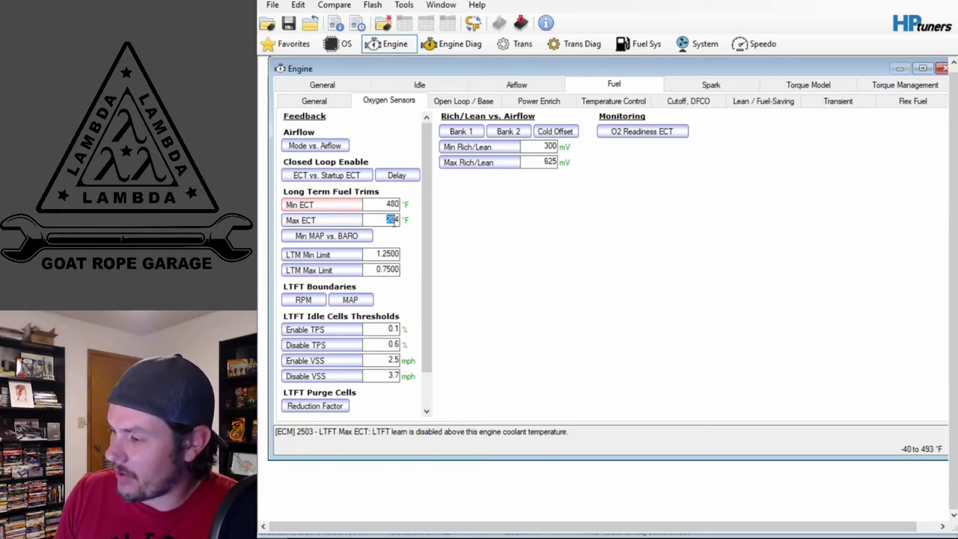
type("0")
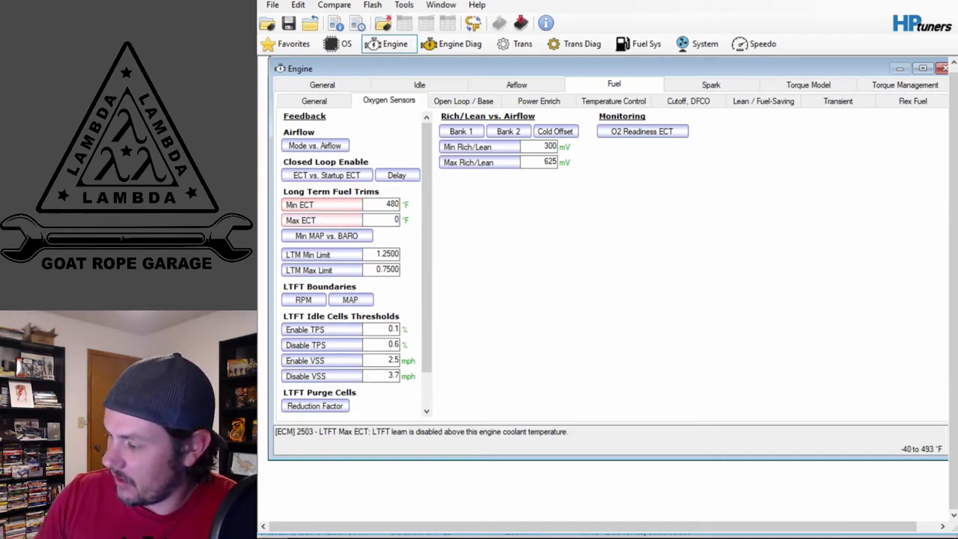
key("Return")
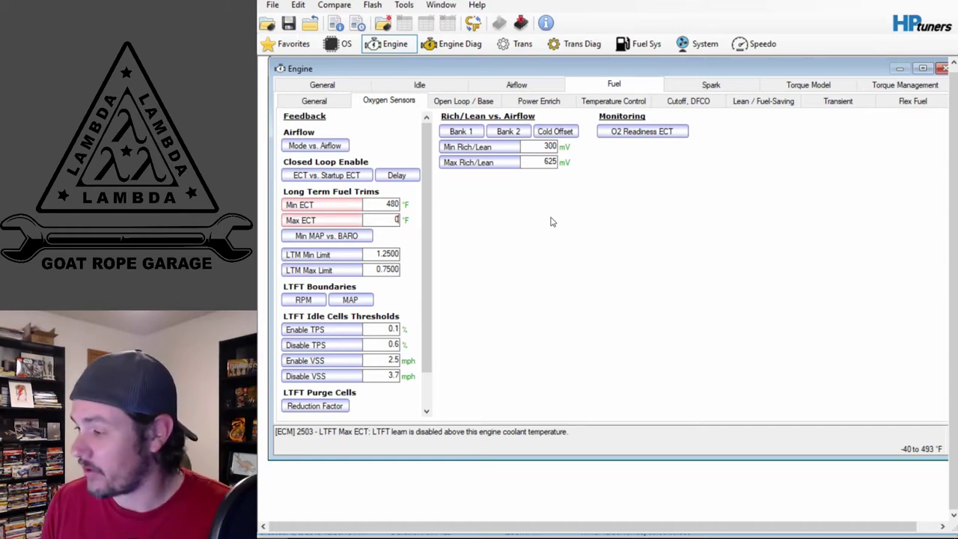
Step: Set every cell of the O2 Readiness ECT table to 450 °F and close the table
left_click(641, 134)
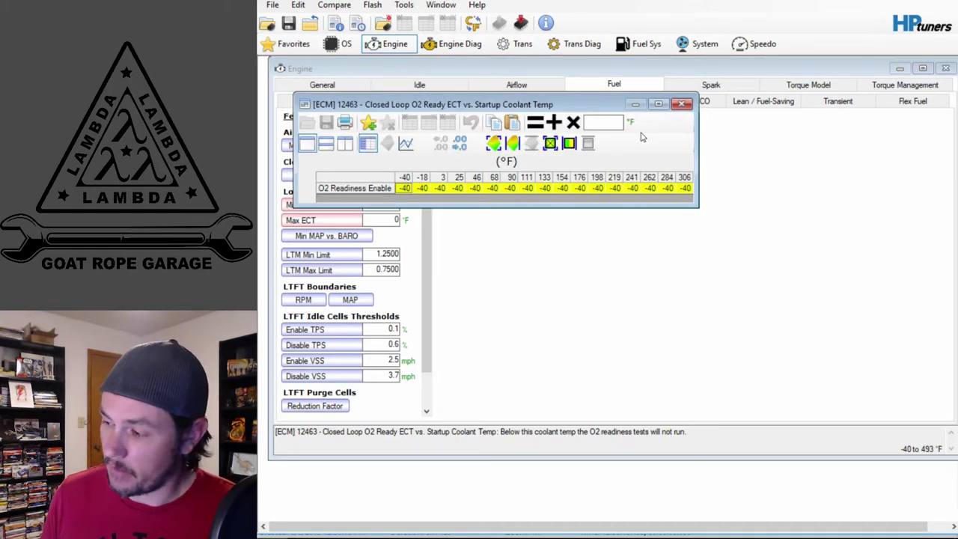
left_click(352, 188)
left_click(606, 123)
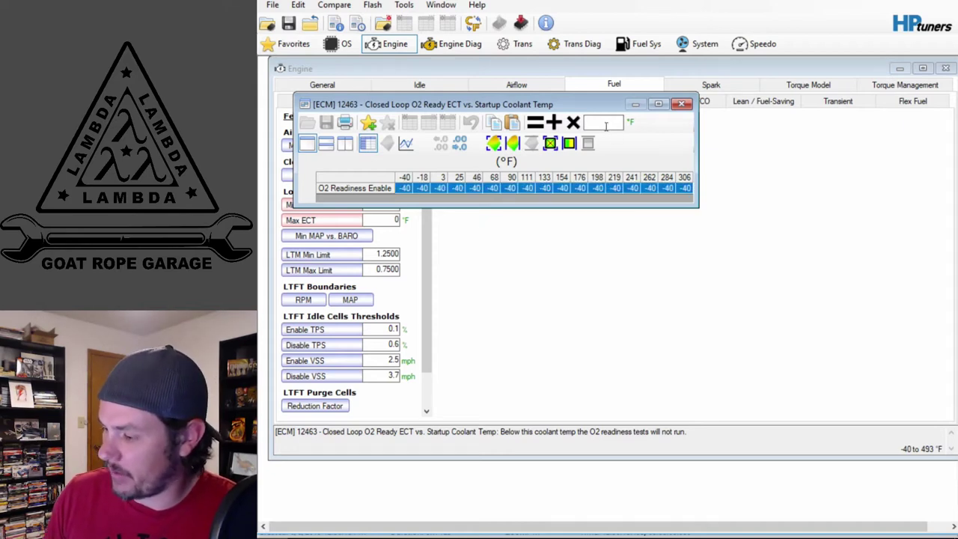
type("450")
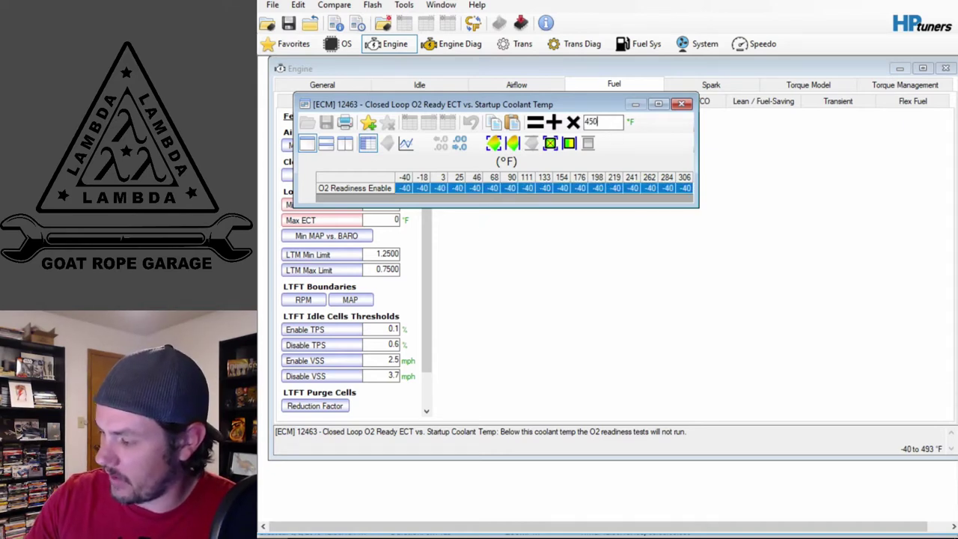
left_click(534, 122)
left_click(681, 104)
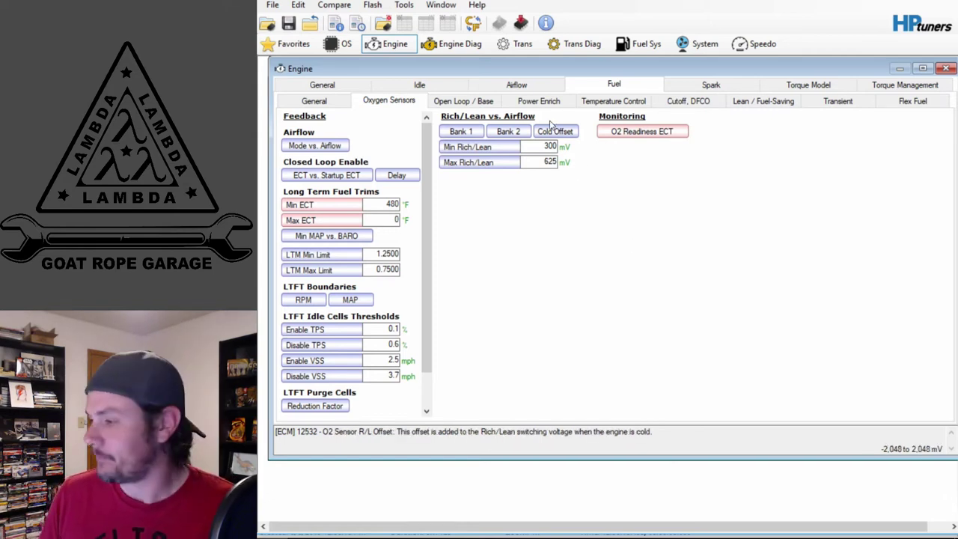
Step: Disable catalyst over-temperature protection (COT) in the fuel temperature control settings
left_click(481, 105)
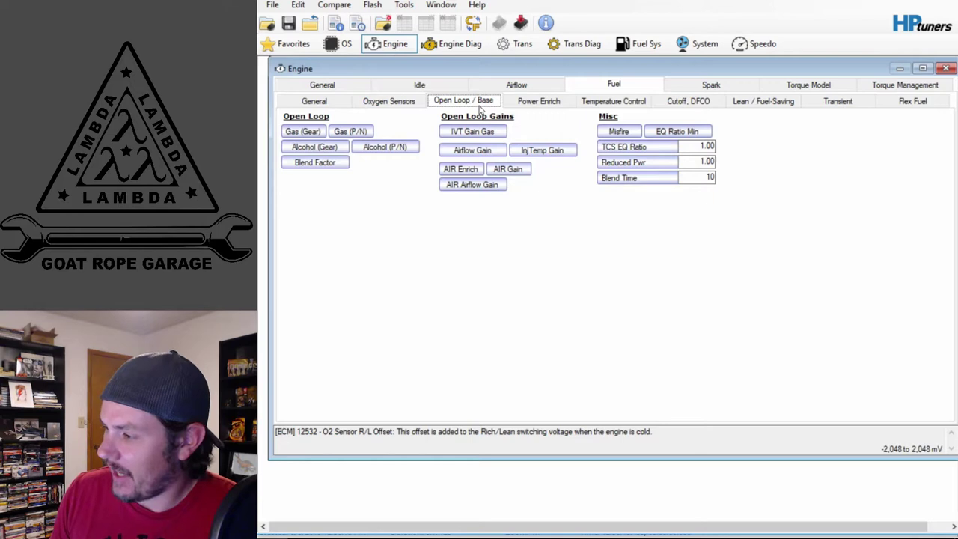
left_click(625, 105)
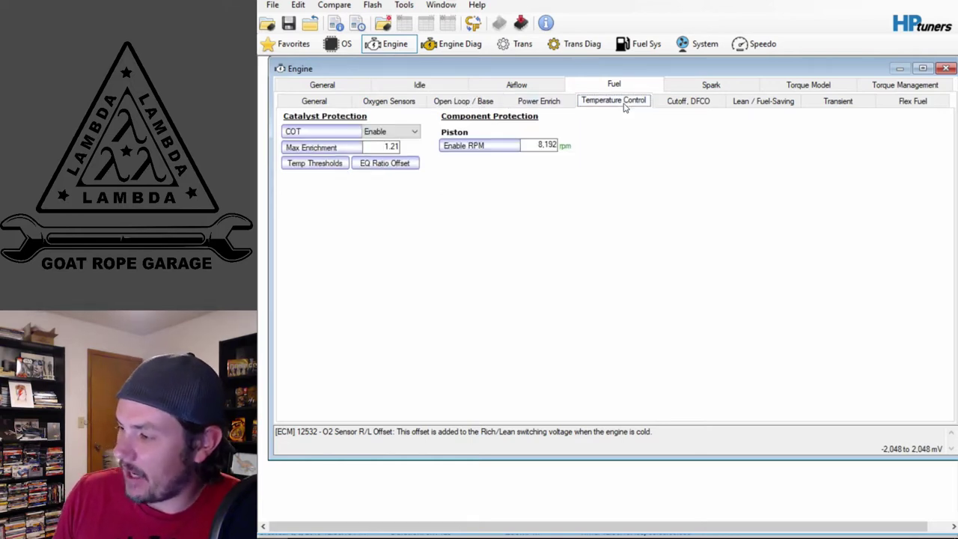
left_click(417, 133)
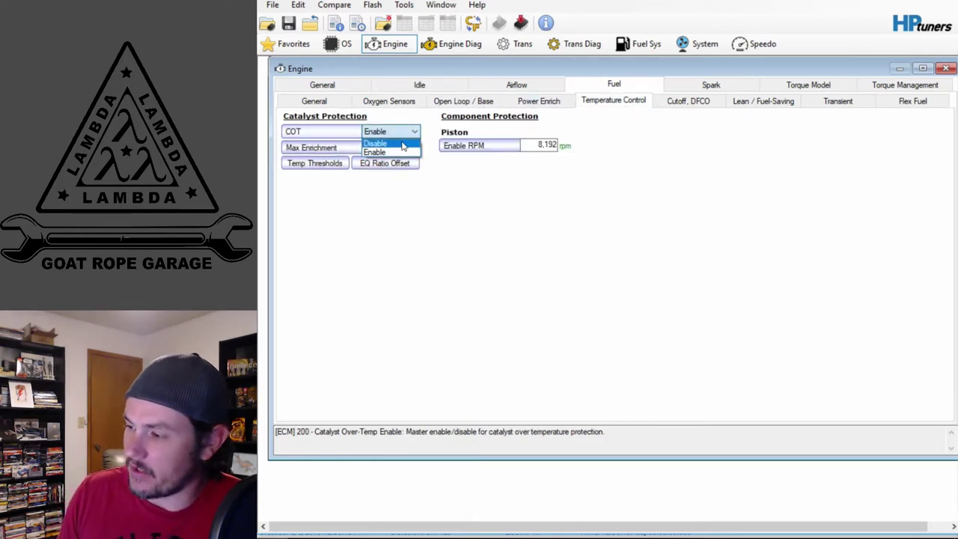
left_click(389, 151)
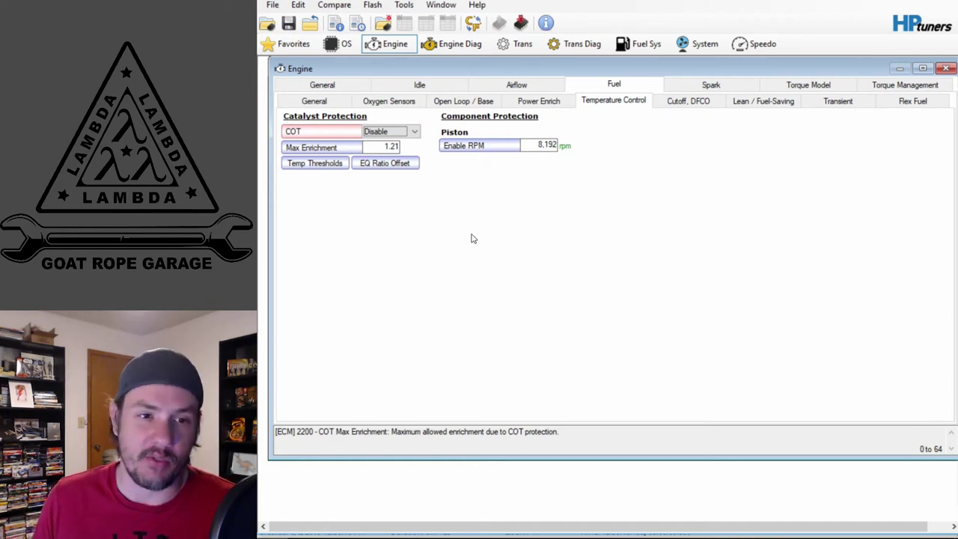
left_click(533, 145)
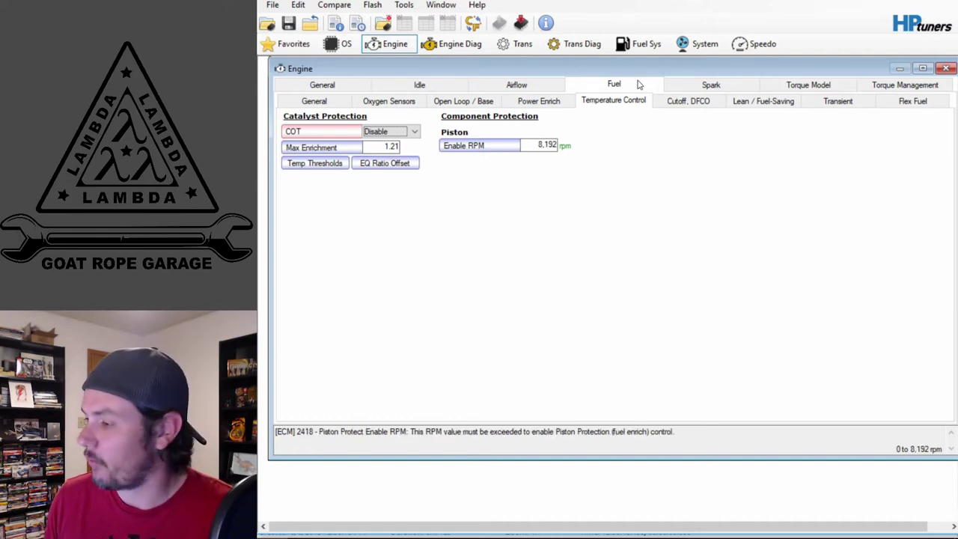
Step: In the fuel cutoff settings, set the clutch fuel cutoff (CFCO) Enable VSS to 300 mph
left_click(383, 141)
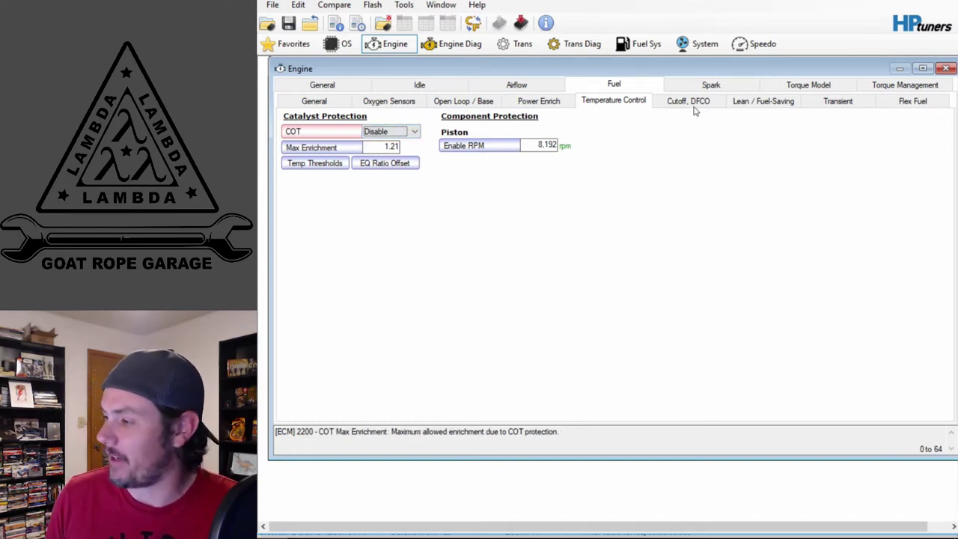
left_click(691, 104)
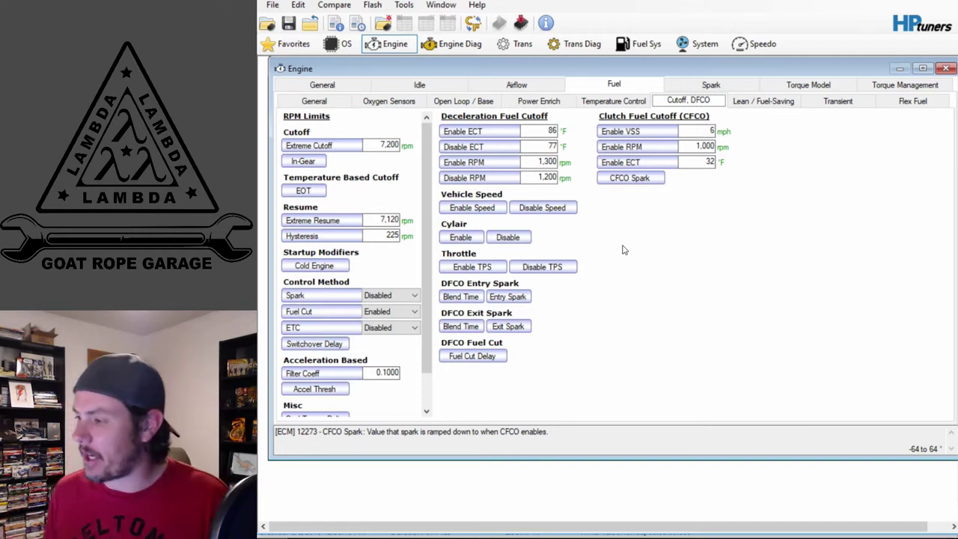
left_click(464, 131)
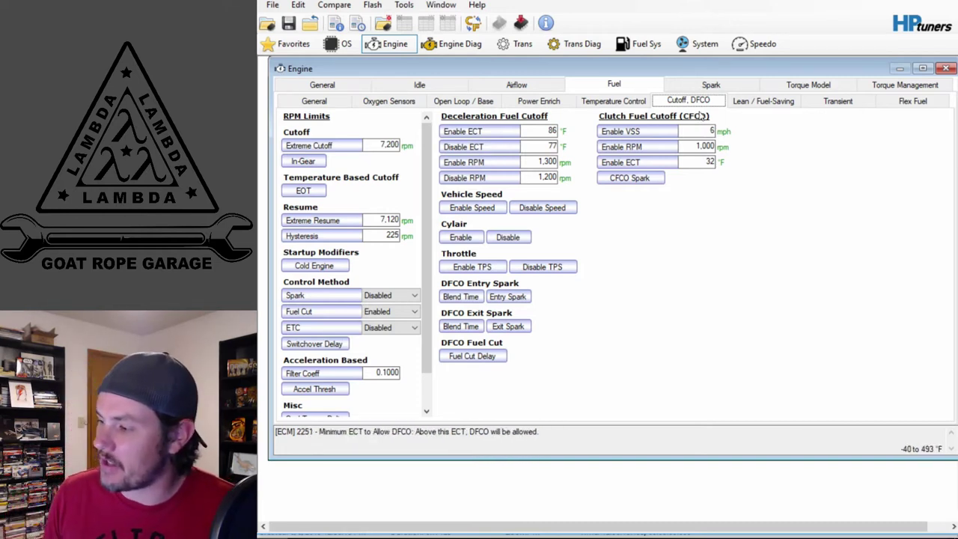
left_click(671, 130)
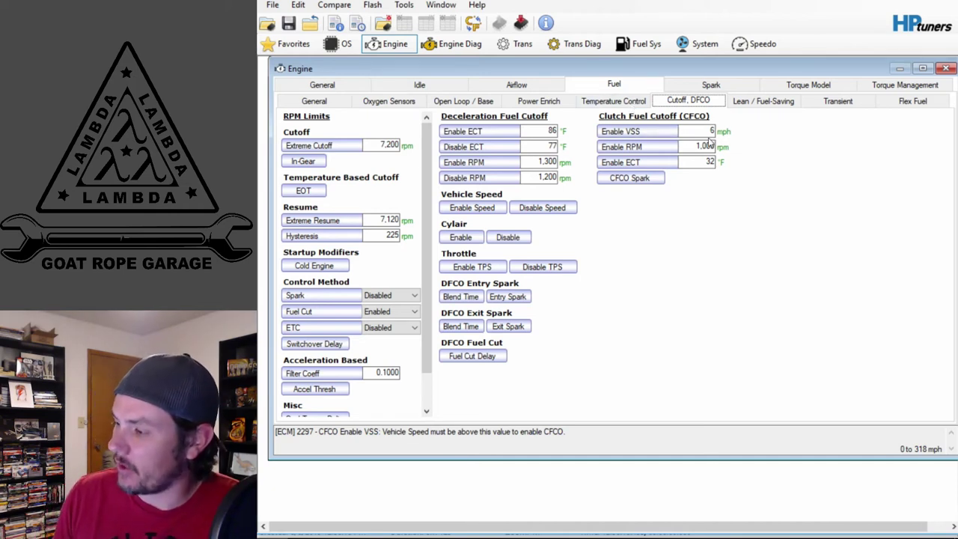
left_click(707, 146)
left_click(695, 130)
type("8")
key("Return")
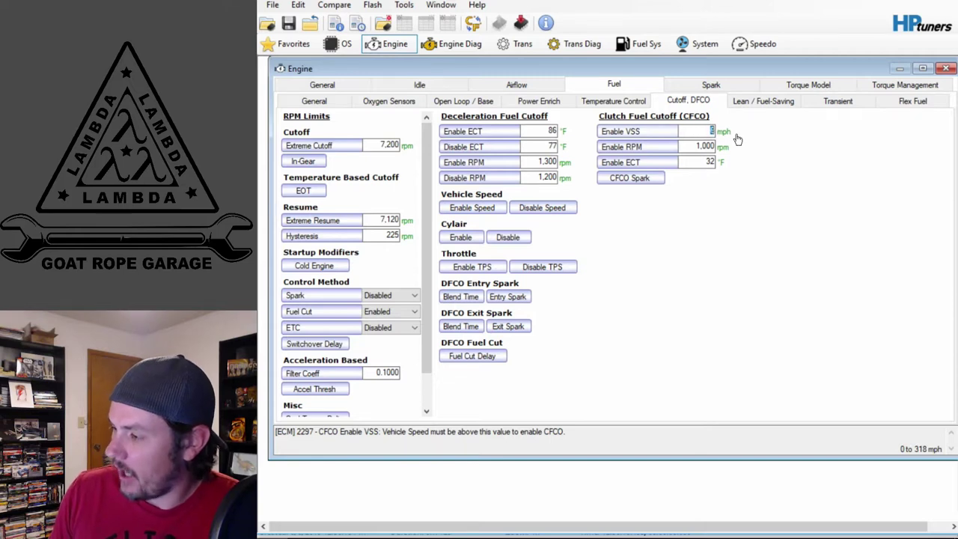
type("3")
key("Return")
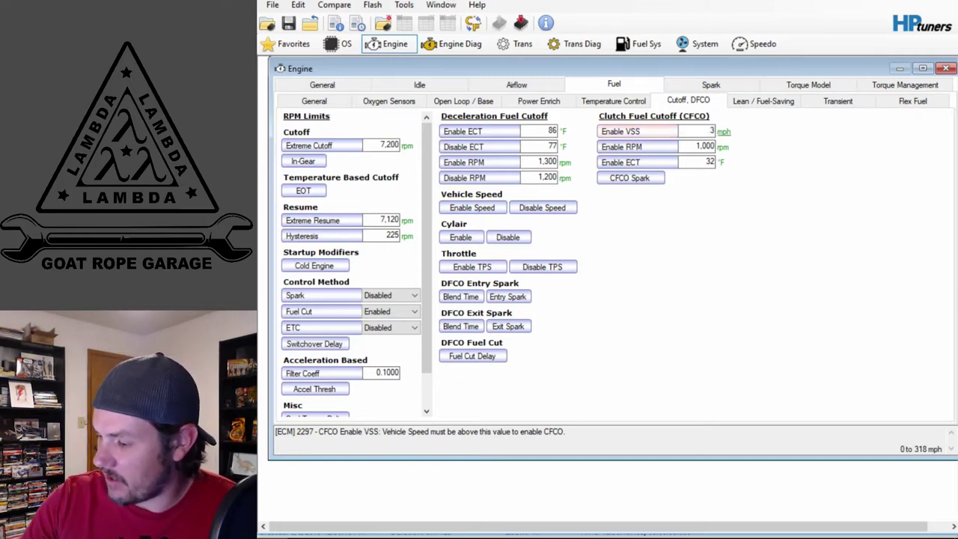
type("00")
key("Return")
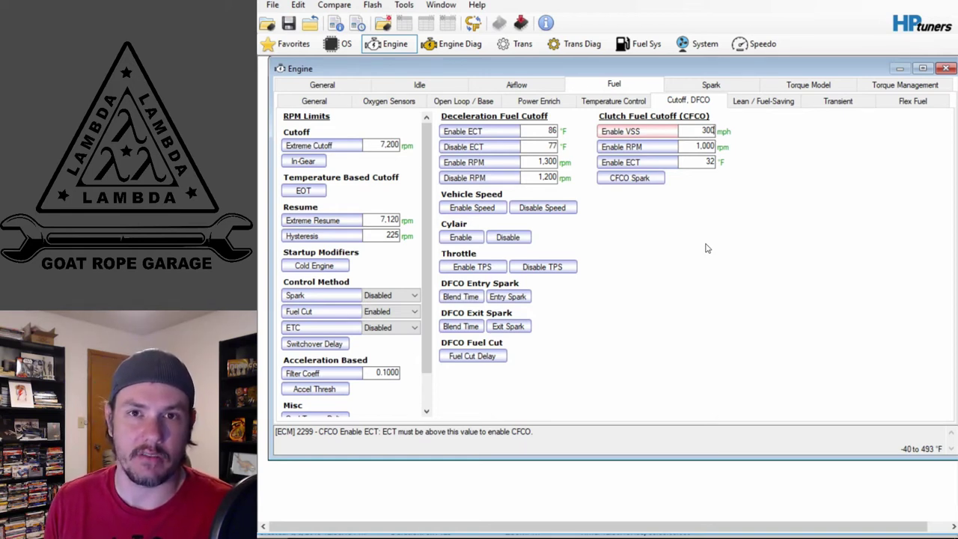
Step: Set the deceleration fuel cutoff Enable ECT to 490 °F and Disable ECT to 489 °F, and check the Displacement On Demand setting
left_click(527, 131)
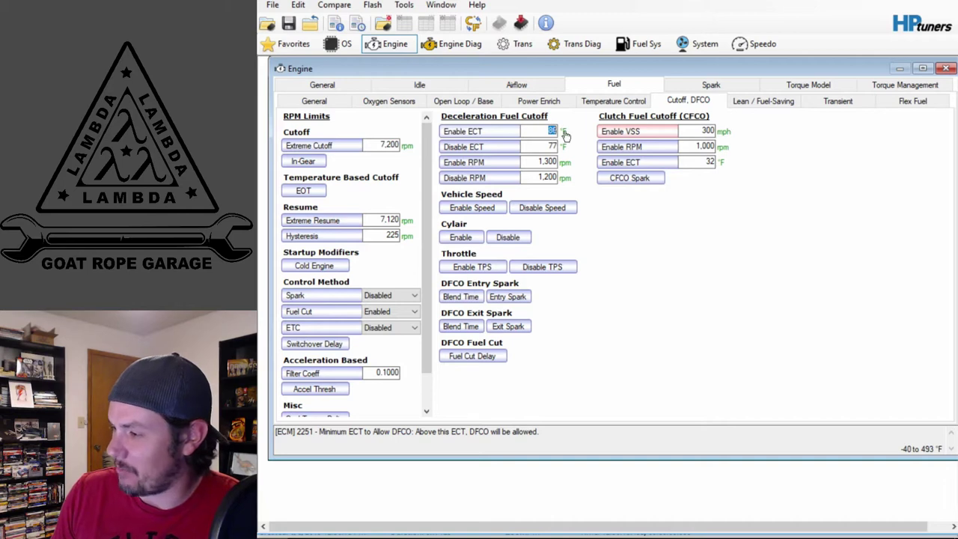
type("490")
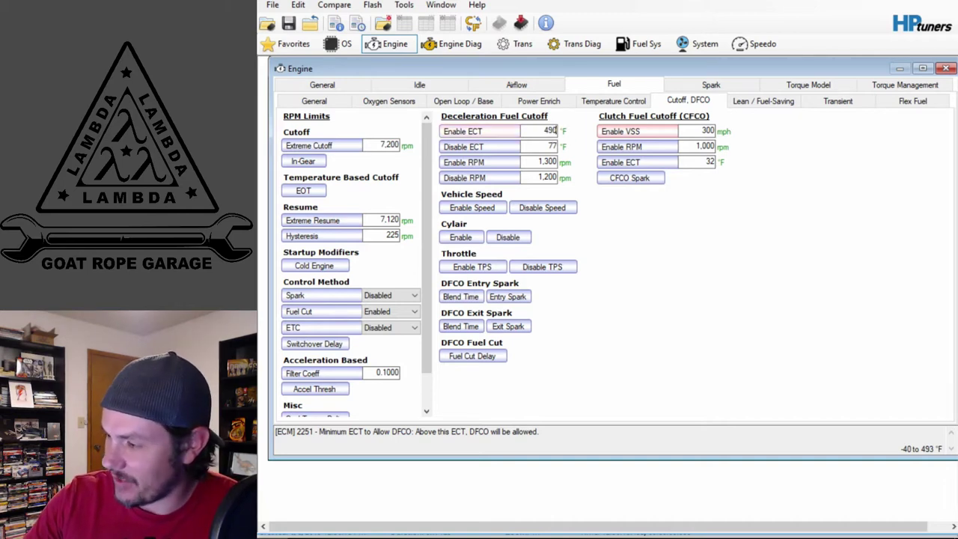
double_click(542, 146)
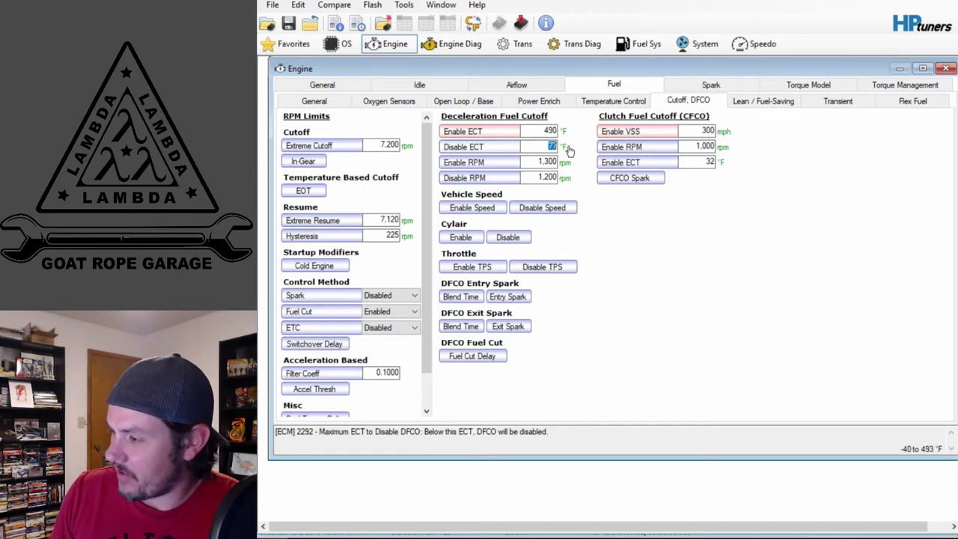
type("489")
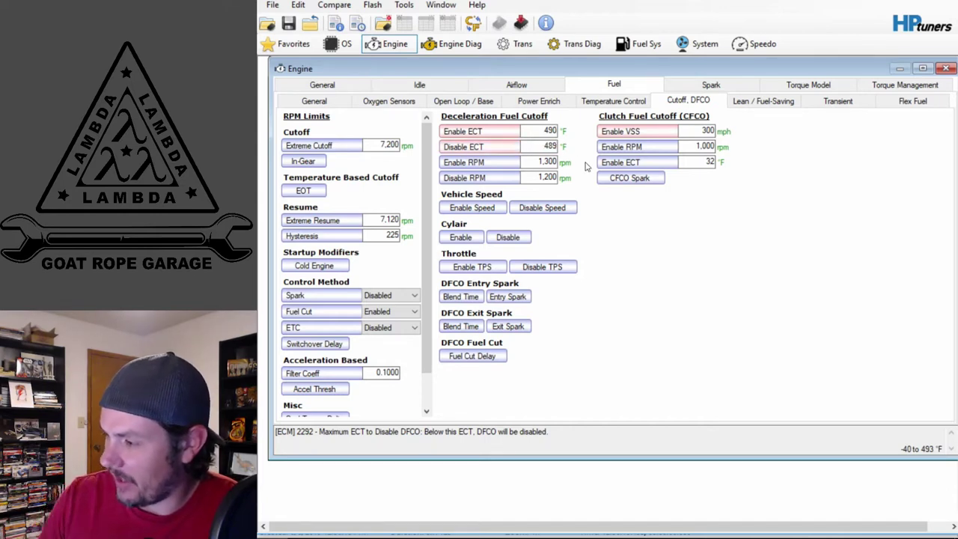
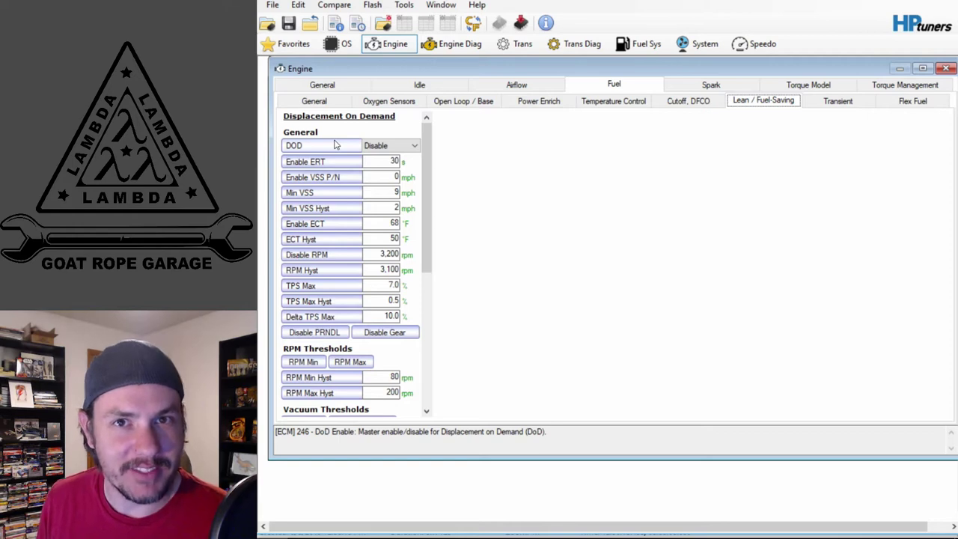
left_click(336, 145)
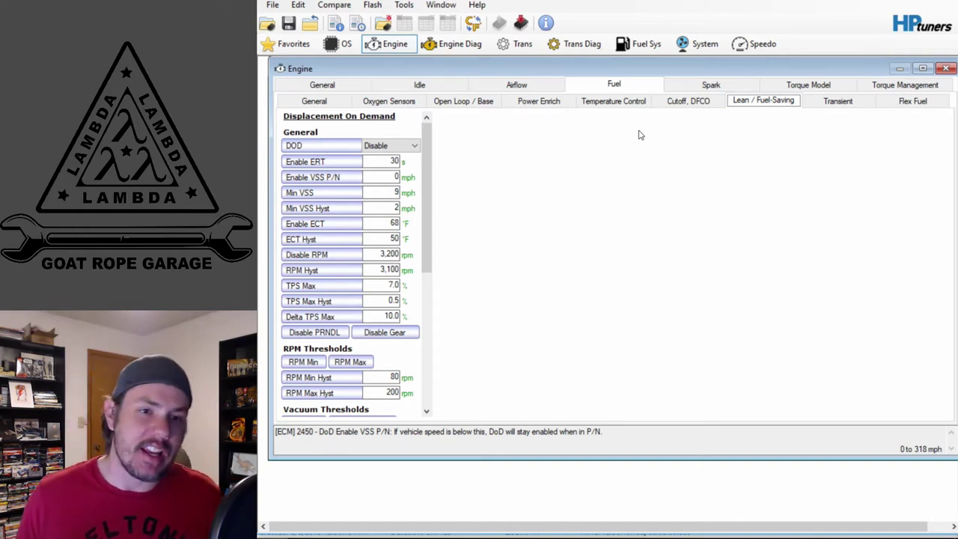
Step: Lower every cell of the High Octane base spark advance table by 4 degrees and close the table
left_click(677, 87)
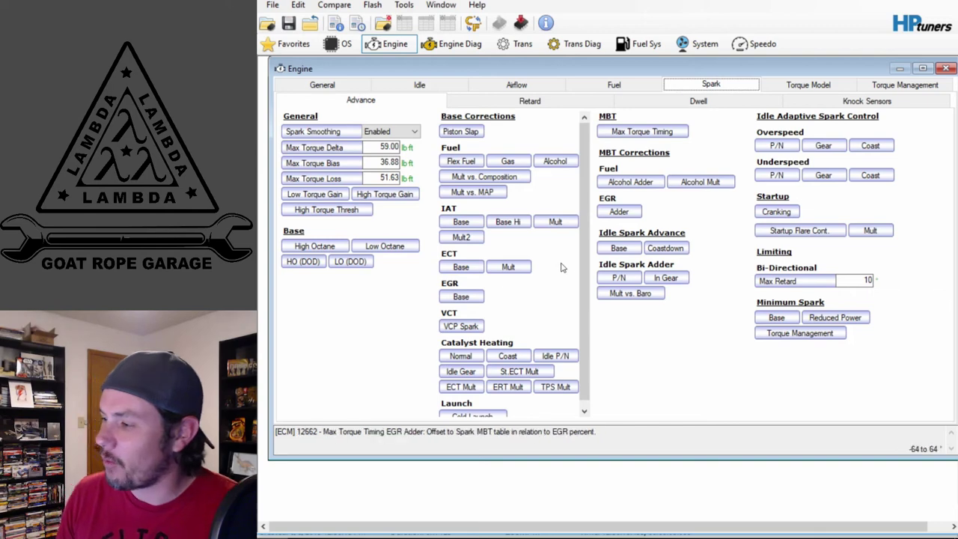
left_click(309, 248)
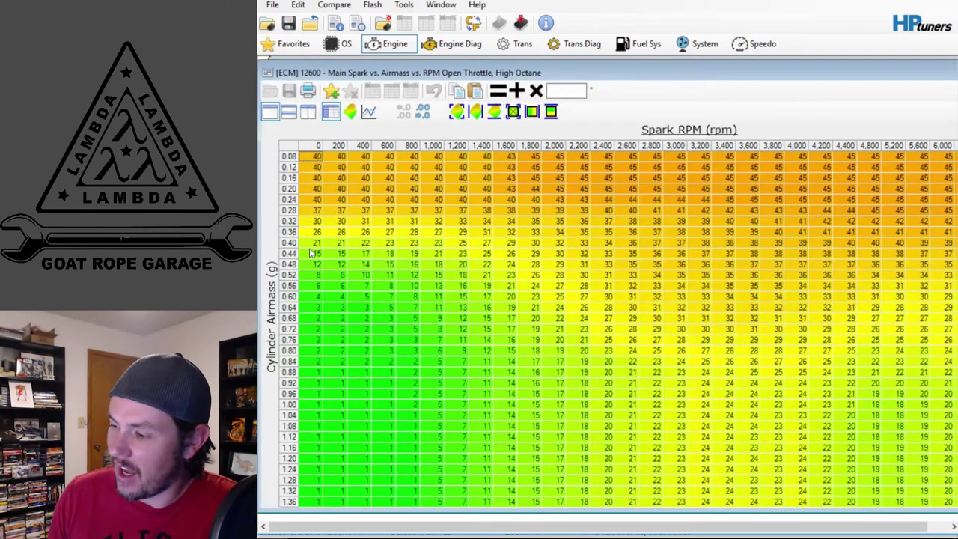
left_click(290, 154)
left_click(566, 90)
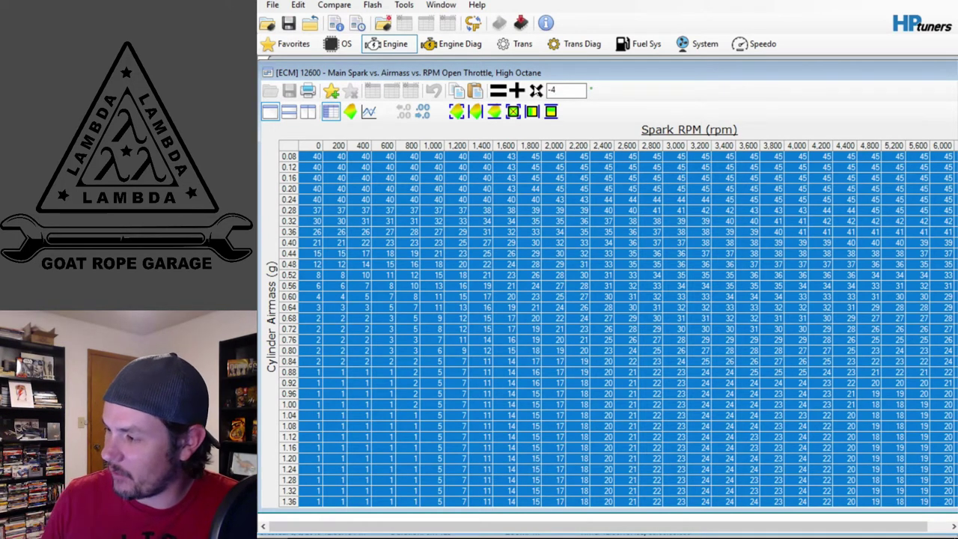
left_click(516, 90)
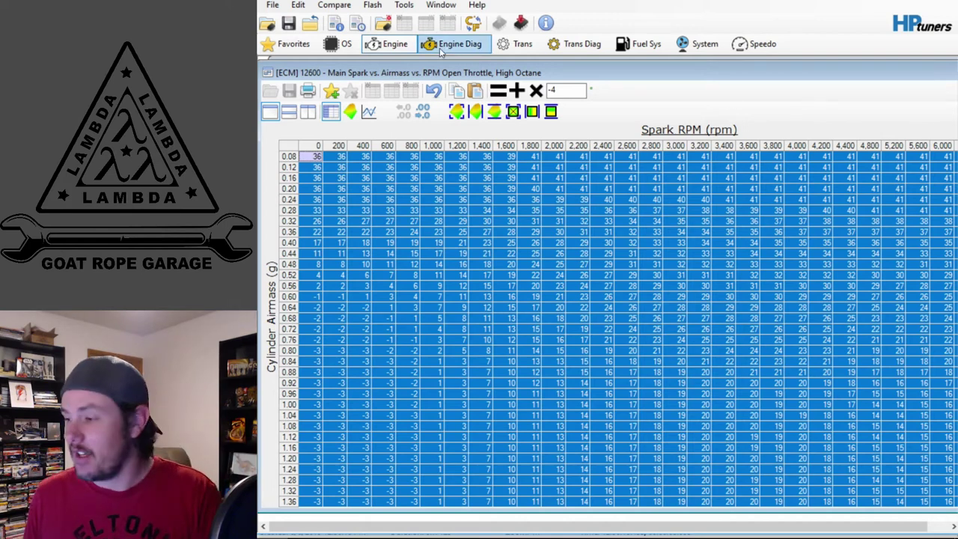
double_click(272, 72)
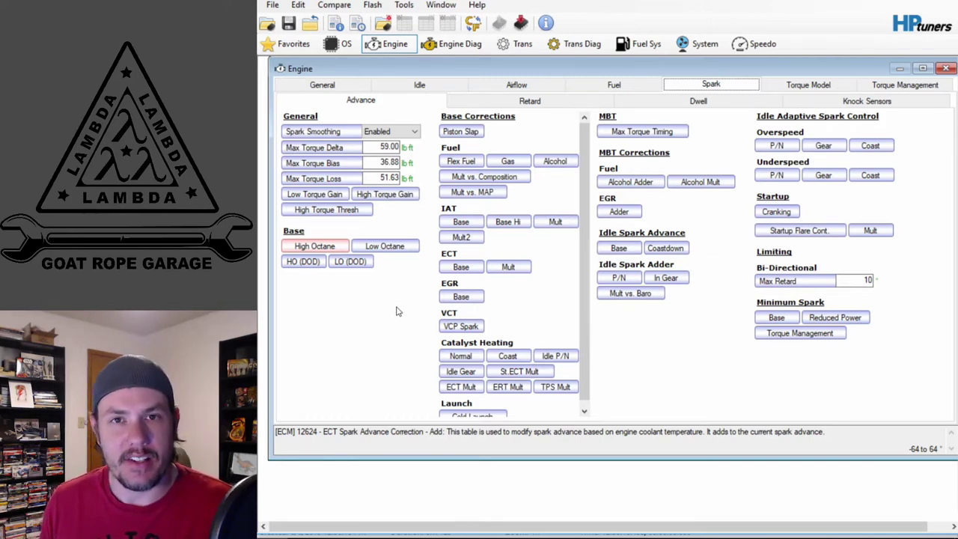
Step: Review the High Octane spark table once more, close it and save the tune file
left_click(327, 249)
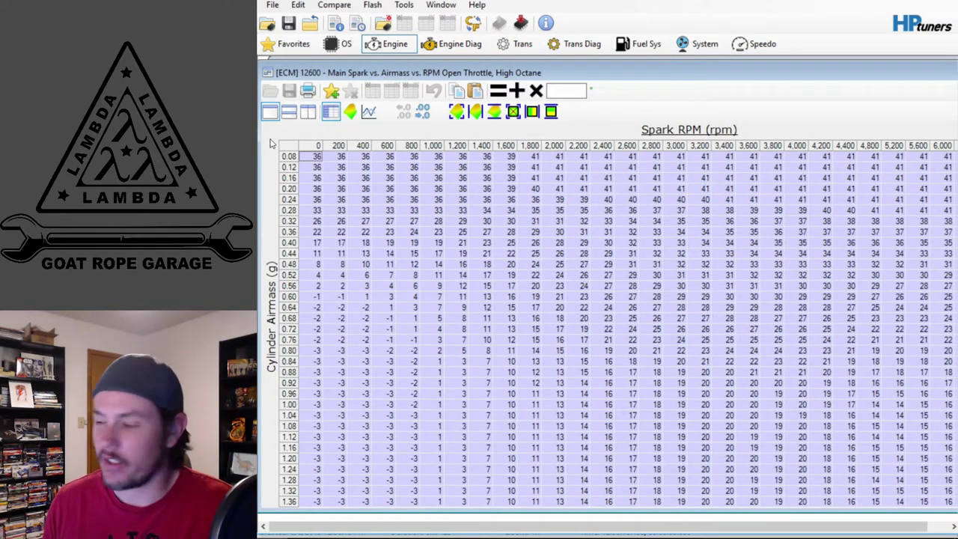
left_click(268, 73)
left_click(295, 162)
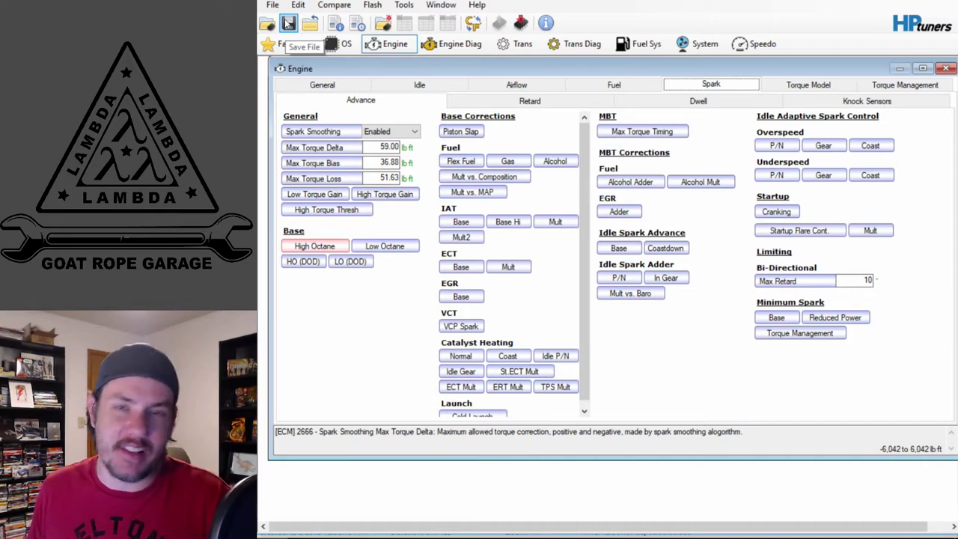
left_click(288, 23)
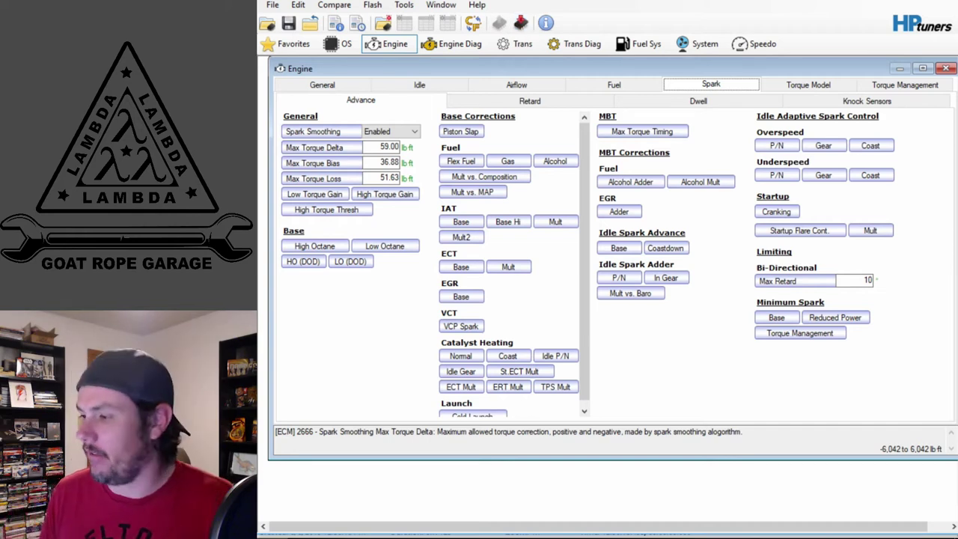
Step: Open the Virtual Volumetric Efficiency table and compare the Manifold Switch Open, Closed and Closed (DoD) modes, returning to Manifold Switch Closed
left_click(298, 6)
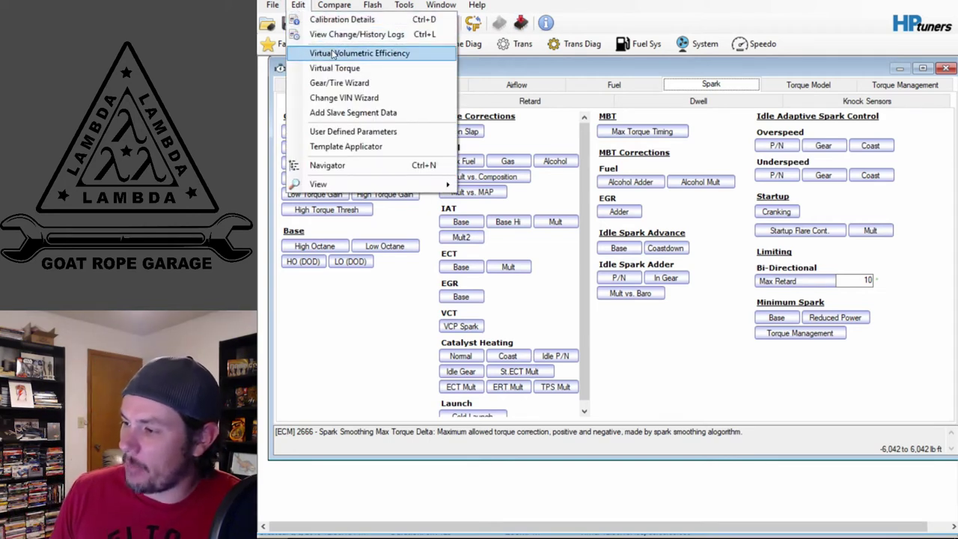
left_click(359, 53)
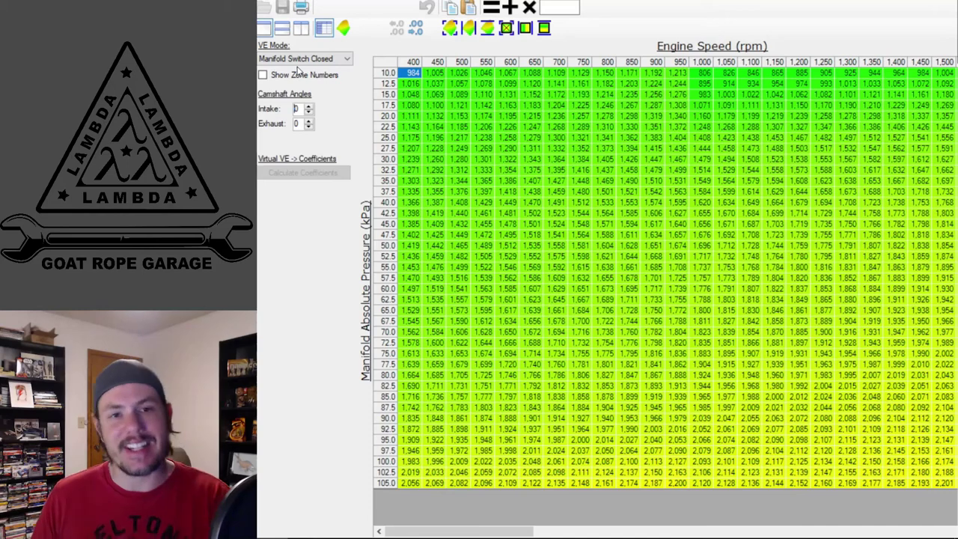
left_click(345, 58)
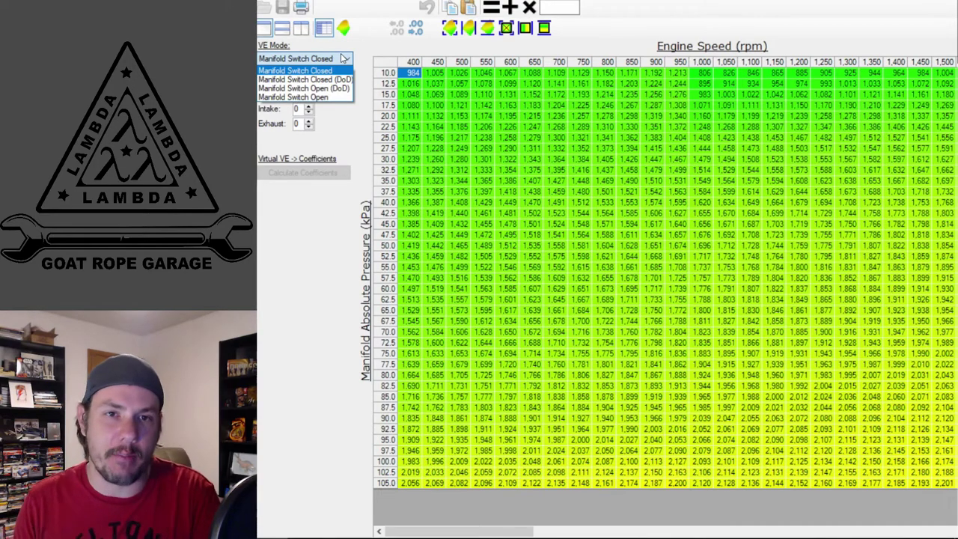
left_click(330, 97)
left_click(329, 60)
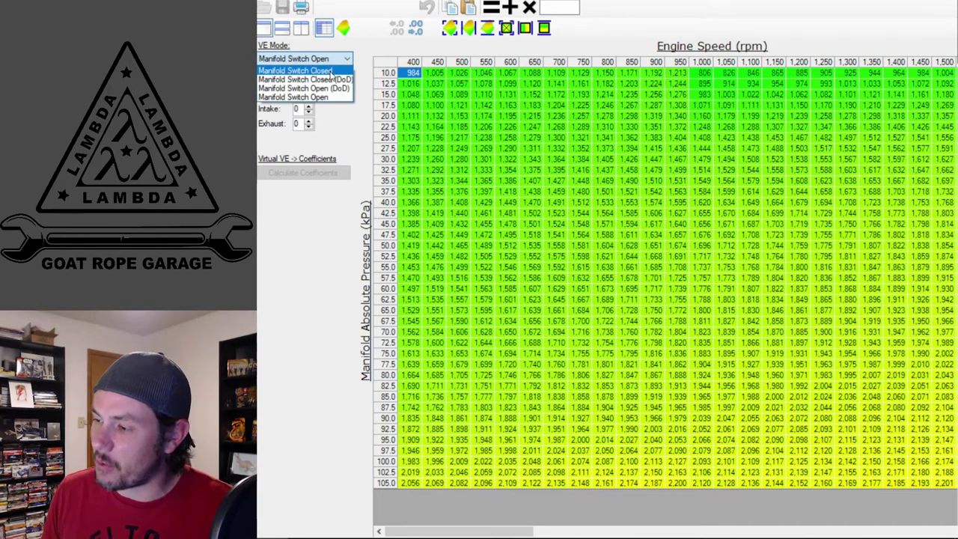
left_click(330, 70)
left_click(337, 60)
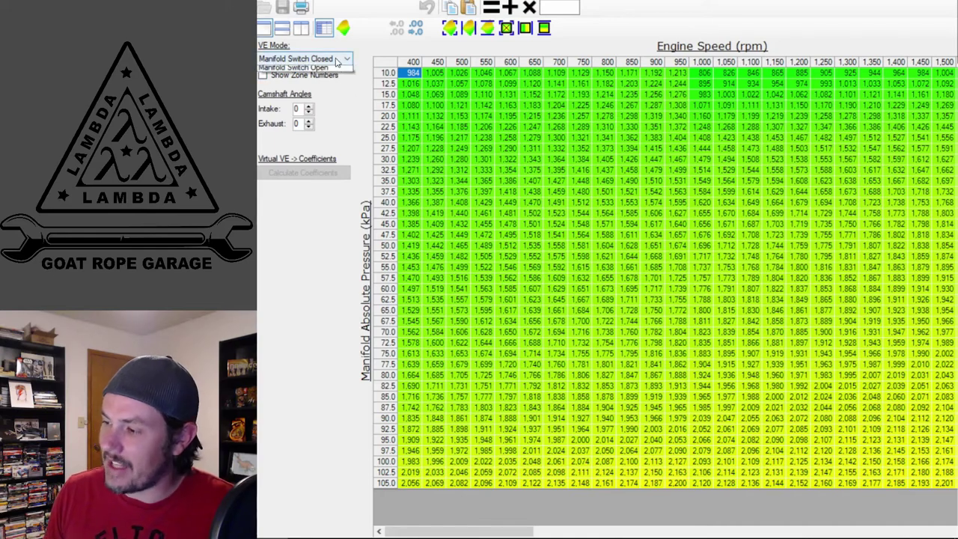
left_click(336, 80)
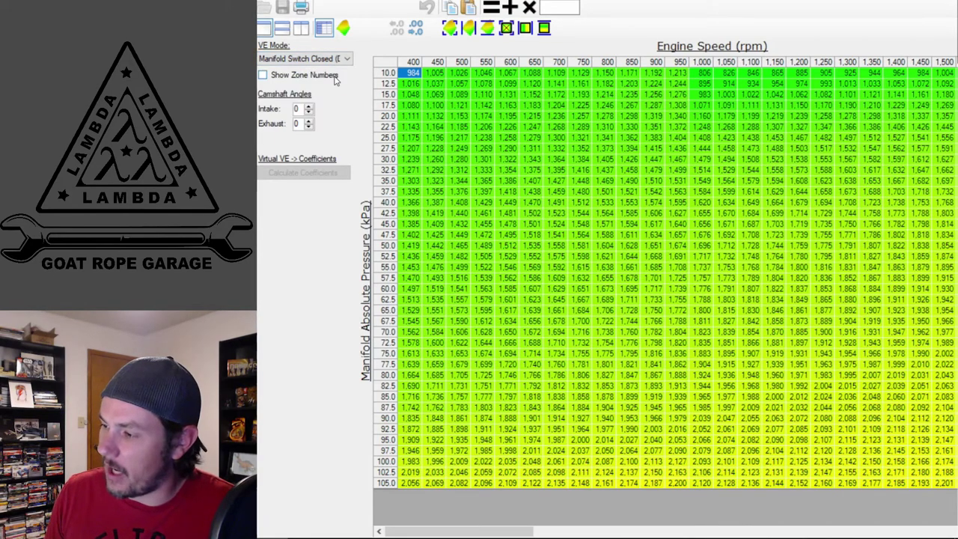
left_click(337, 60)
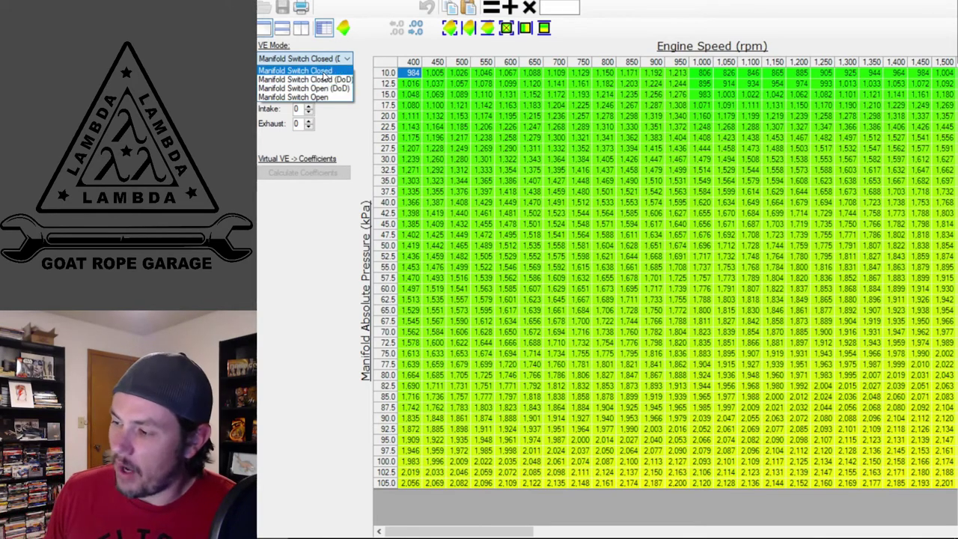
left_click(325, 71)
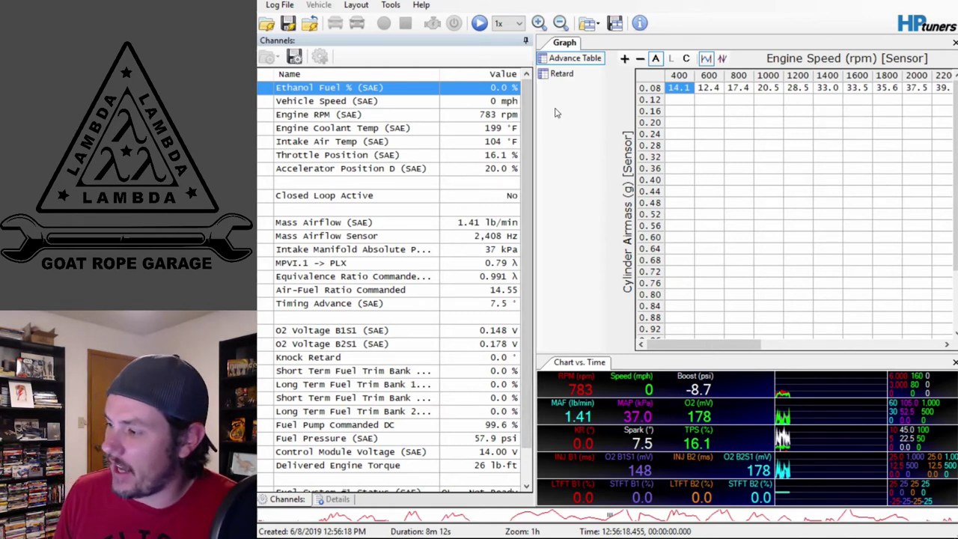
Step: Switch to the VCM Scanner and add a new table to the graph display layout
right_click(555, 109)
left_click(591, 149)
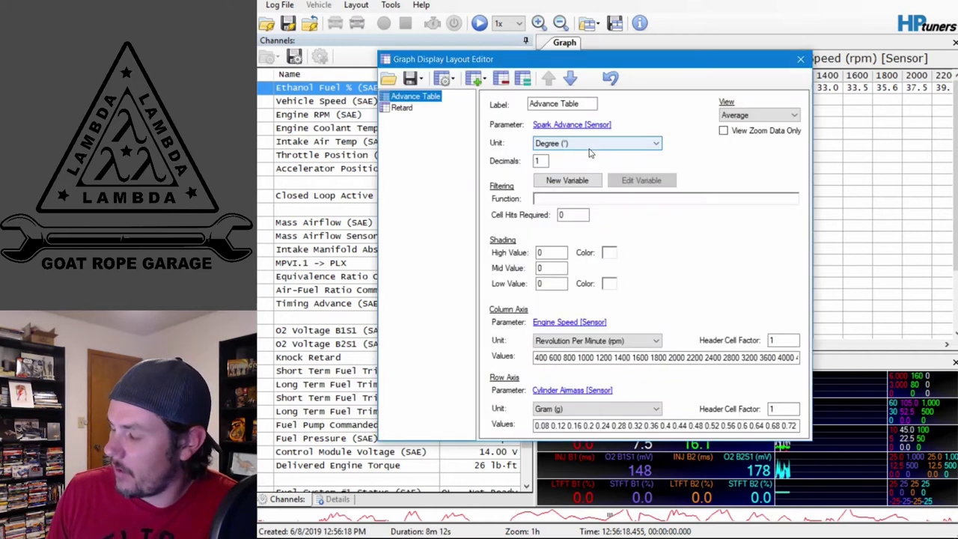
left_click(471, 85)
left_click(488, 105)
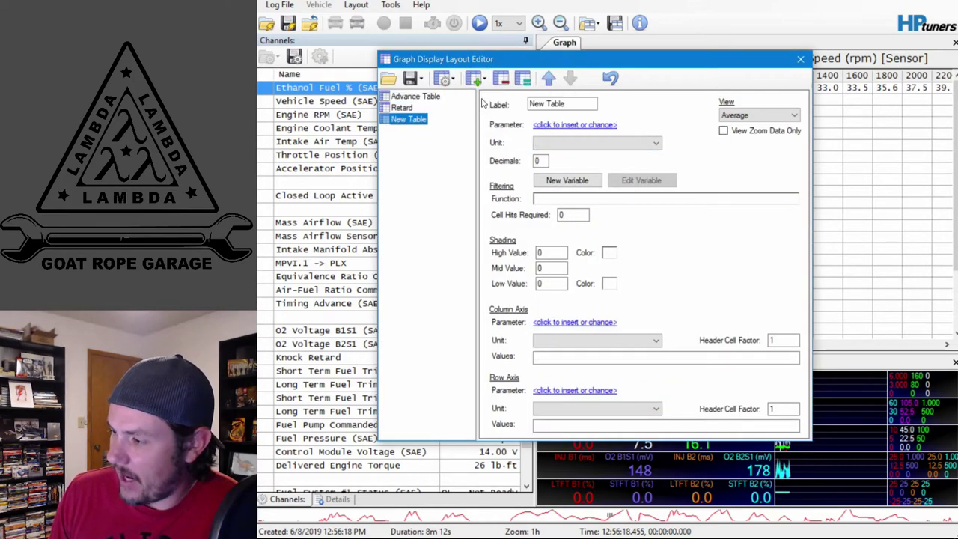
Step: Assign the EQ Ratio Error math from the Lambda & AFR group as the new table's parameter
left_click(556, 126)
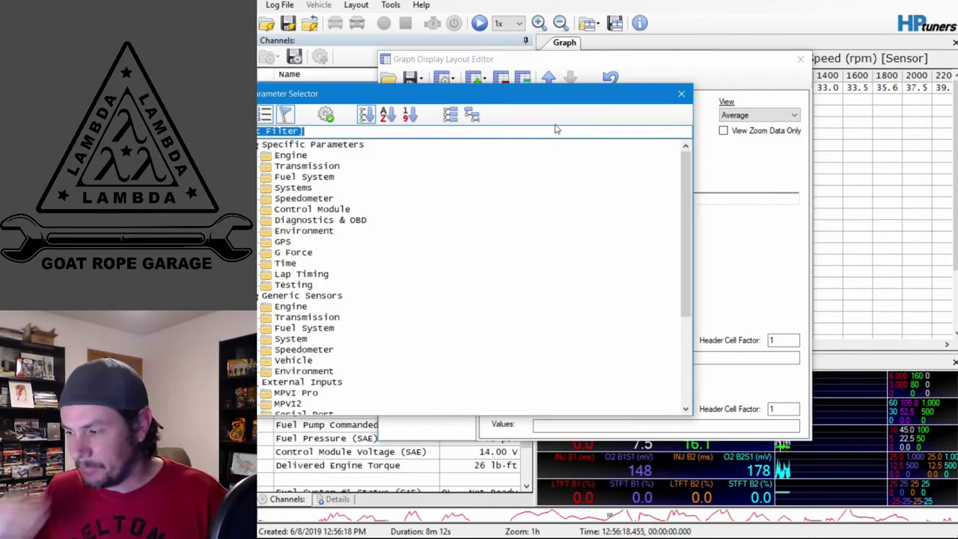
scroll(386, 220, "down", 3)
scroll(386, 221, "down", 2)
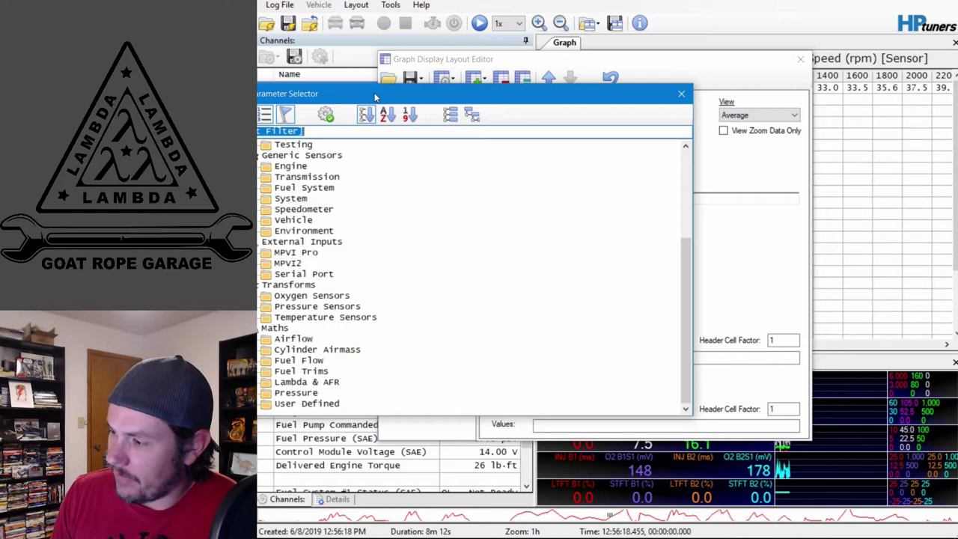
left_click_drag(376, 92, 412, 98)
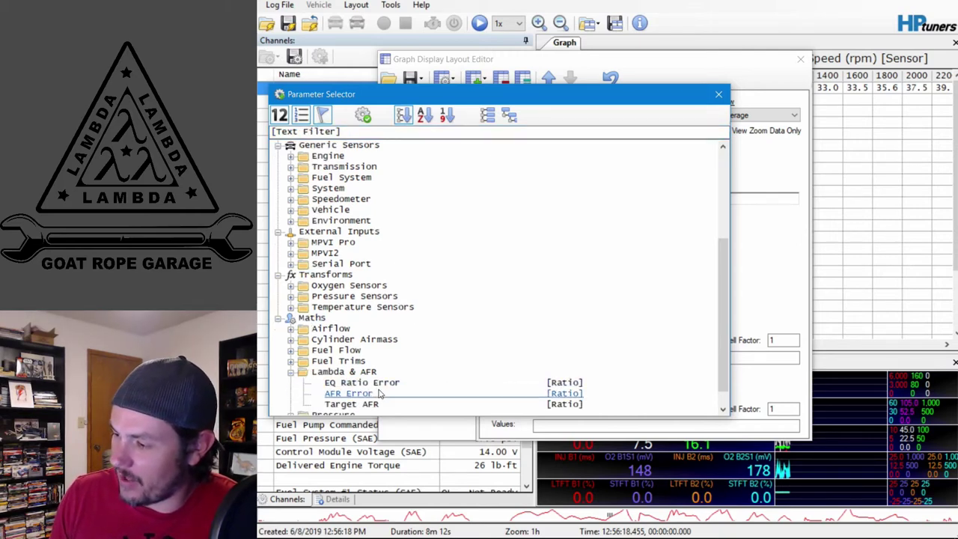
double_click(379, 387)
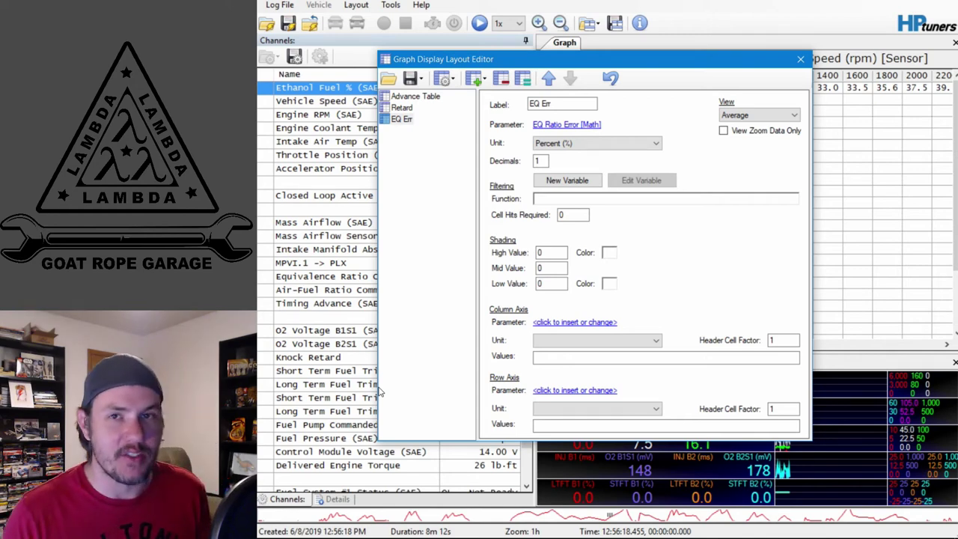
Step: Reselect EQ Ratio Error from the Lambda & AFR maths as the EQ Err table's parameter
left_click(566, 124)
scroll(442, 265, "down", 4)
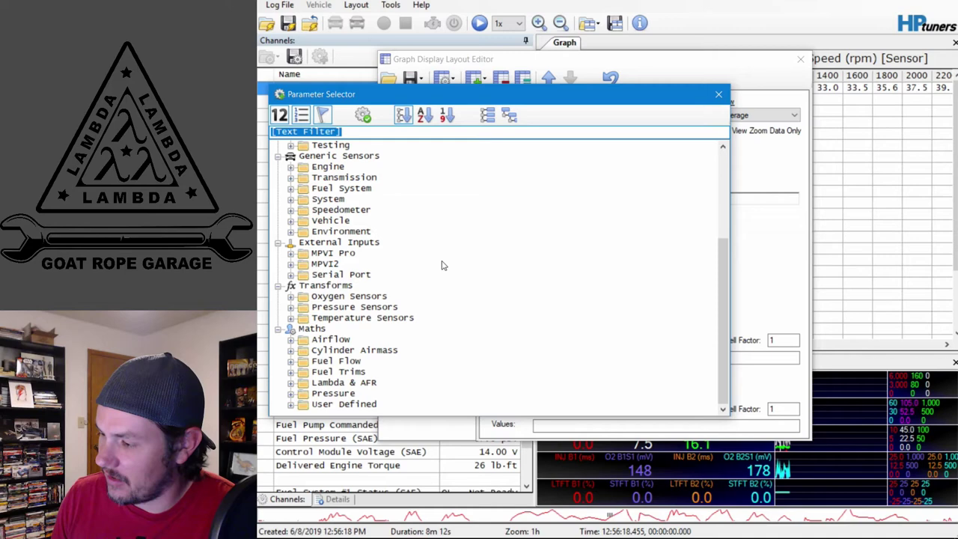
left_click(291, 383)
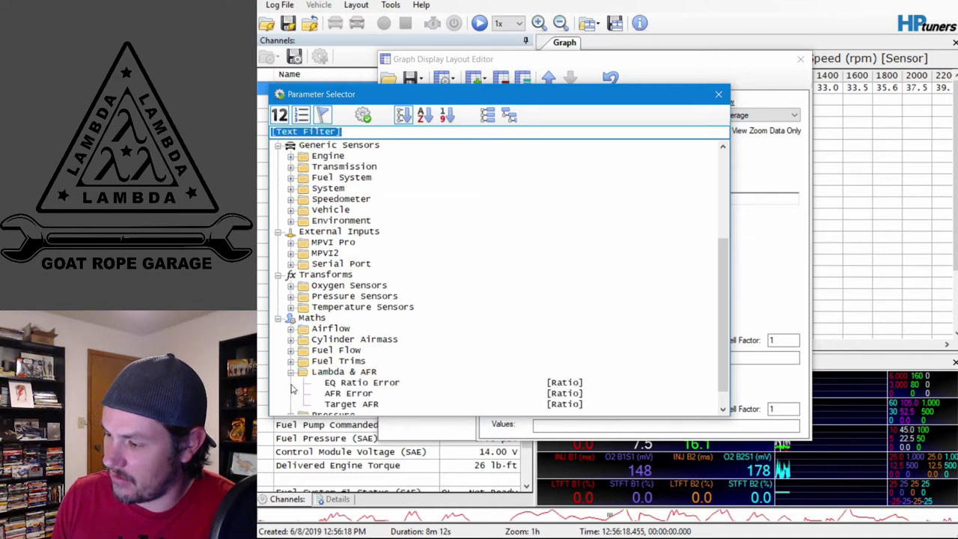
left_click(350, 396)
left_click(367, 383)
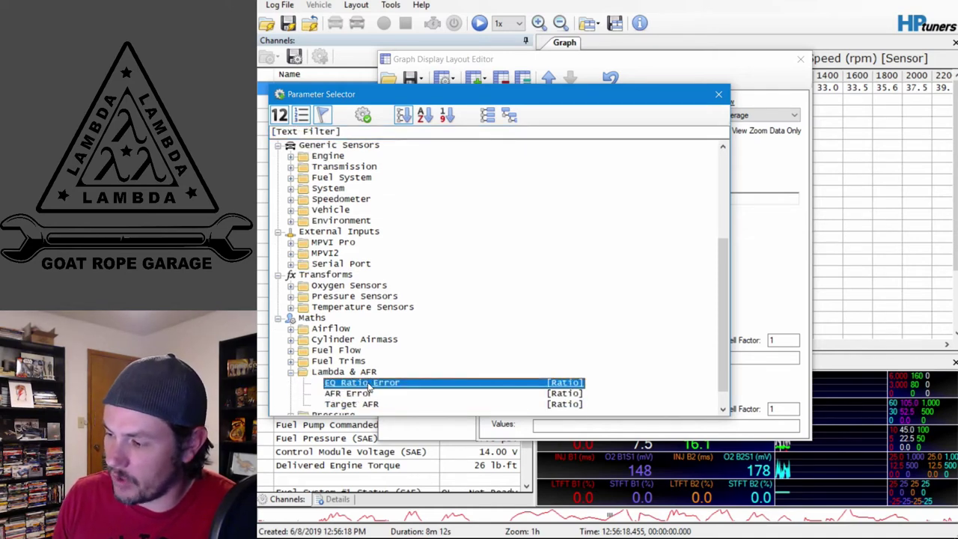
double_click(367, 383)
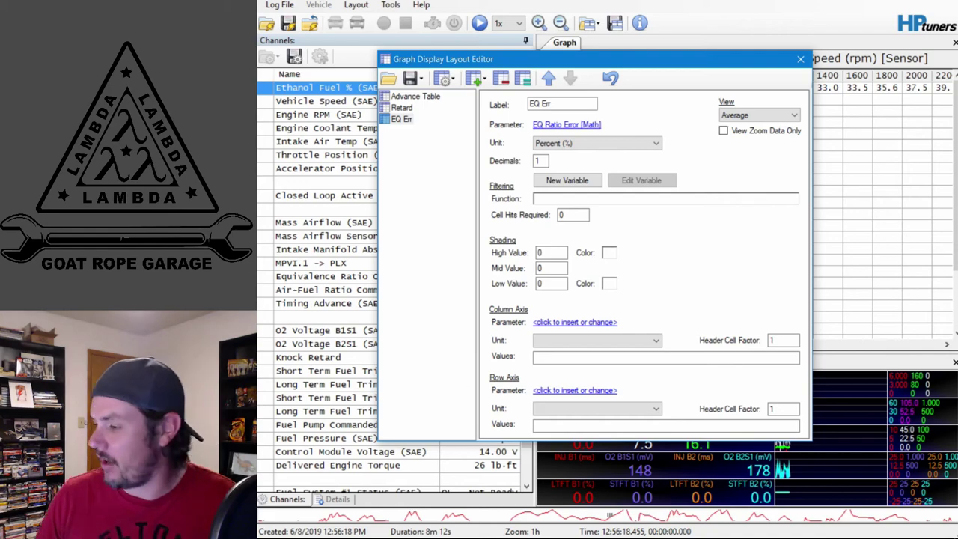
Step: Switch to the VCM Editor and copy the Virtual VE table's column axis labels
left_click(271, 490)
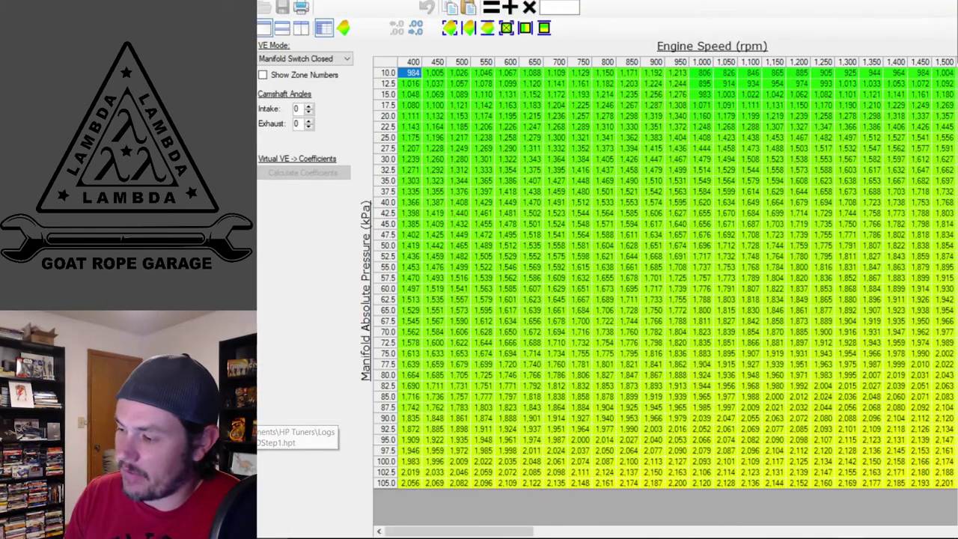
left_click(397, 66)
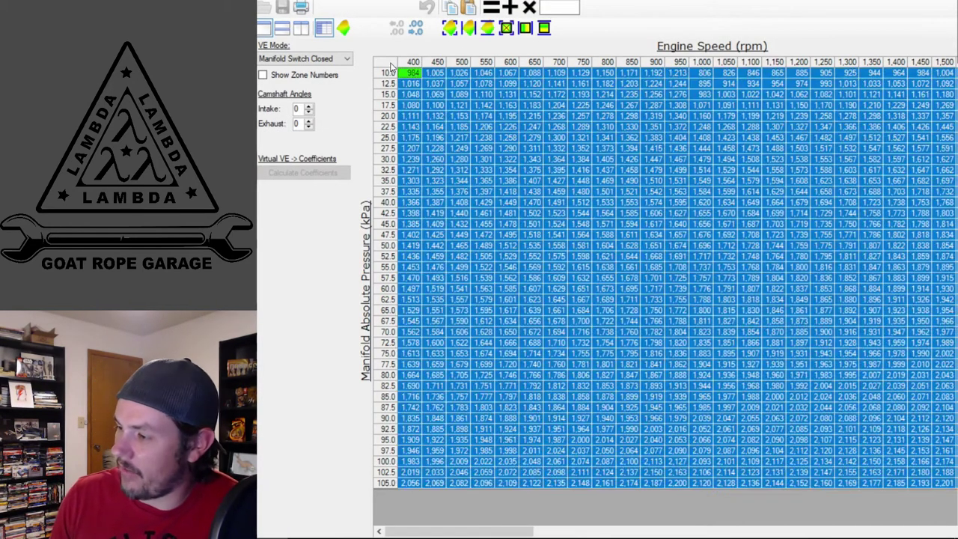
right_click(395, 67)
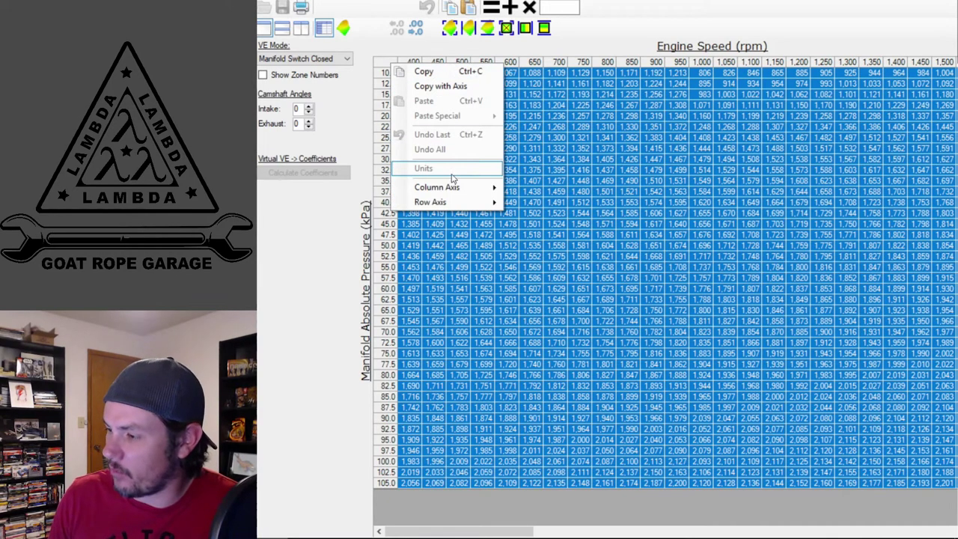
mouse_move(456, 187)
left_click(566, 188)
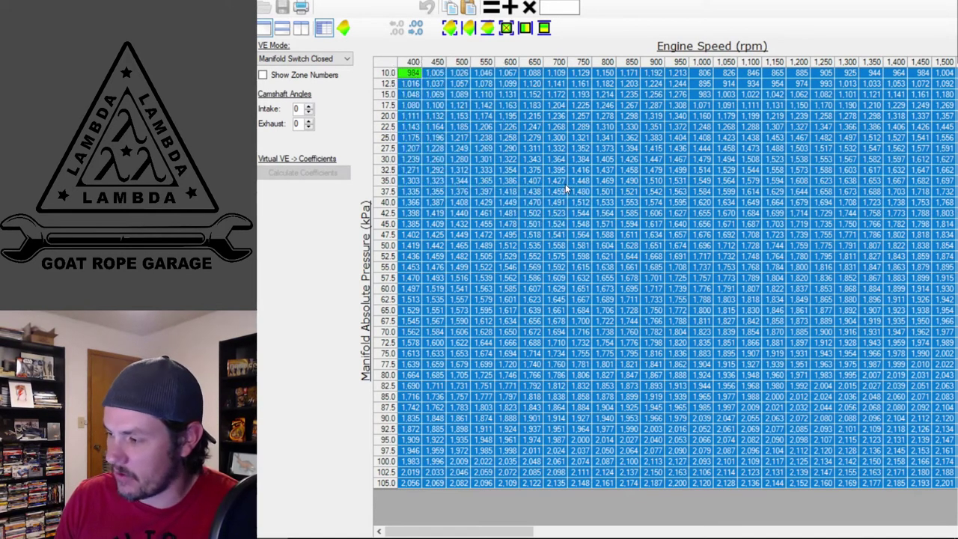
Step: Back in the VCM Scanner, set the column axis to the Engine Speed generic sensor and paste the copied labels as its values
key("alt+Tab")
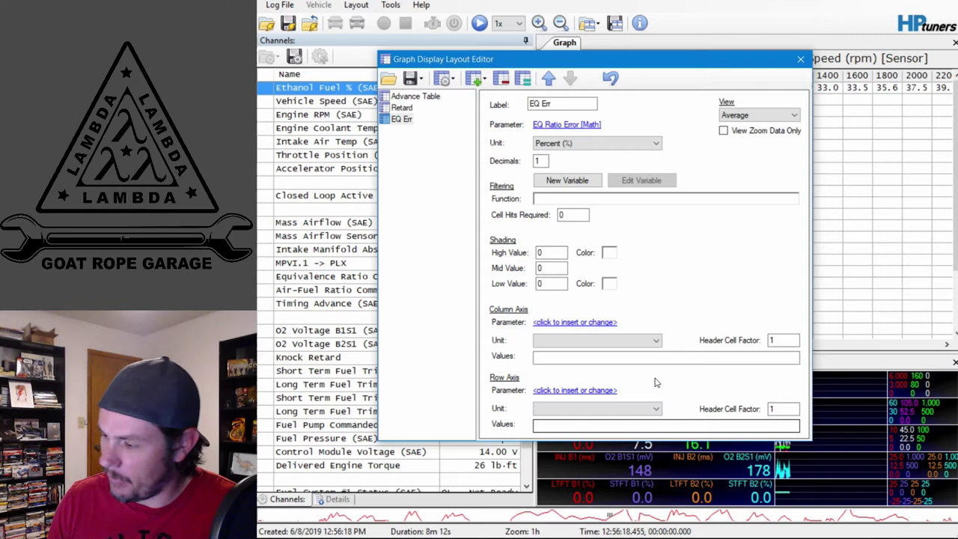
left_click(584, 322)
type("RPM")
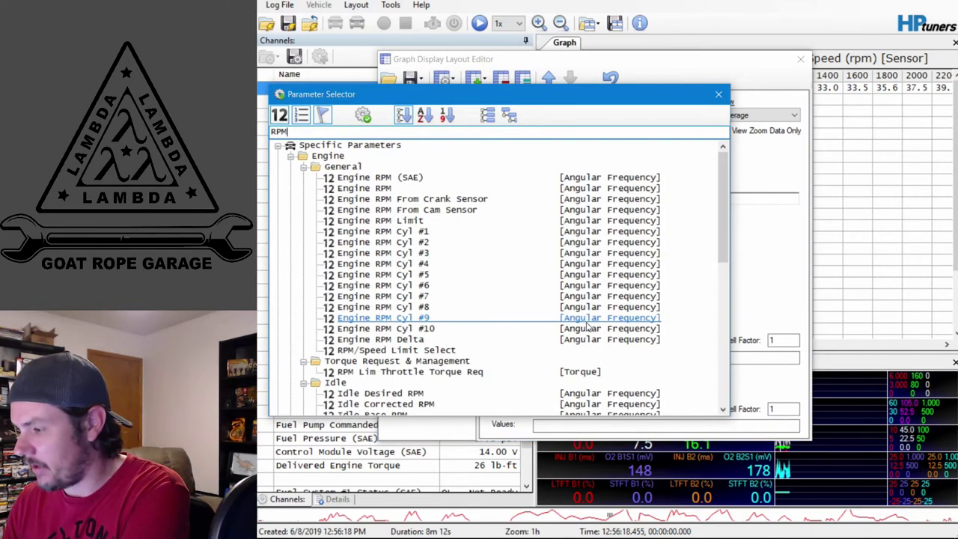
double_click(380, 188)
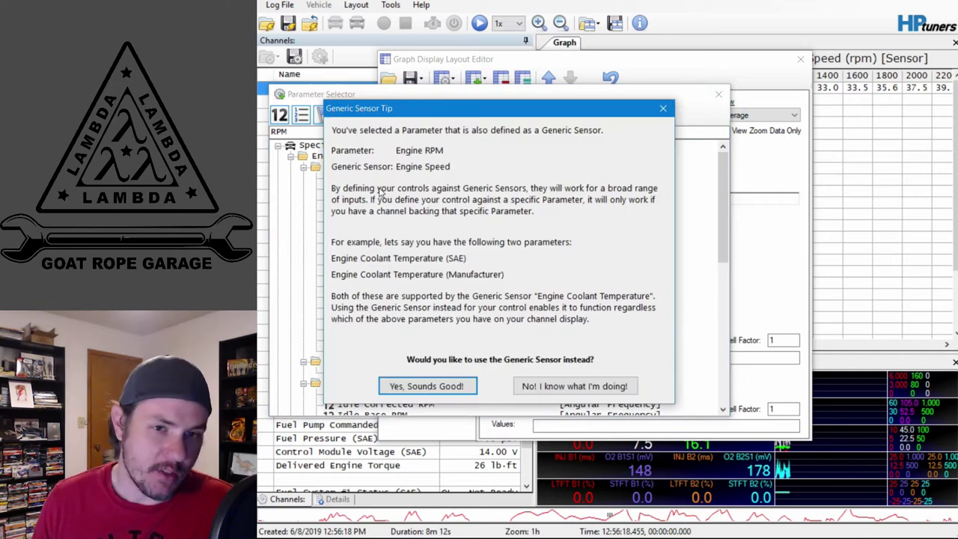
left_click(440, 389)
left_click(607, 357)
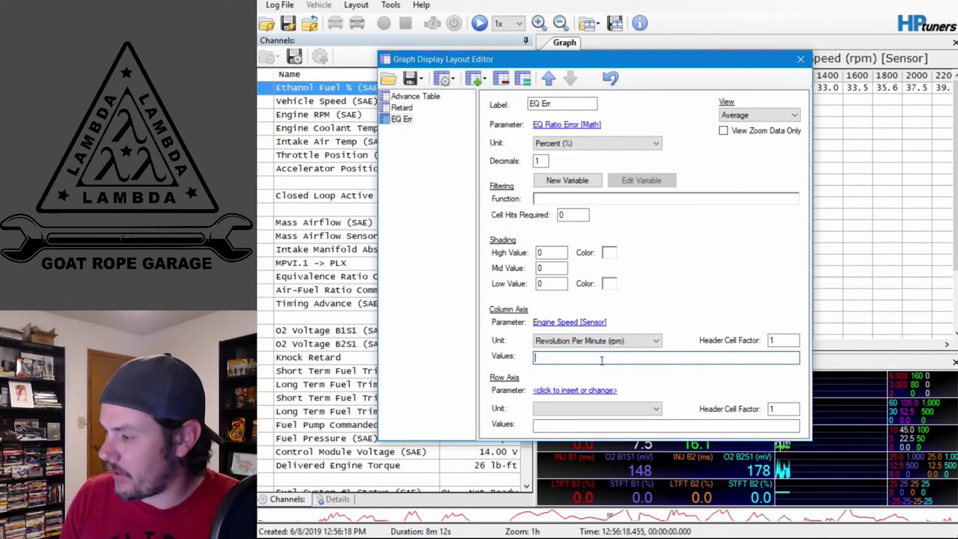
key("ctrl+v")
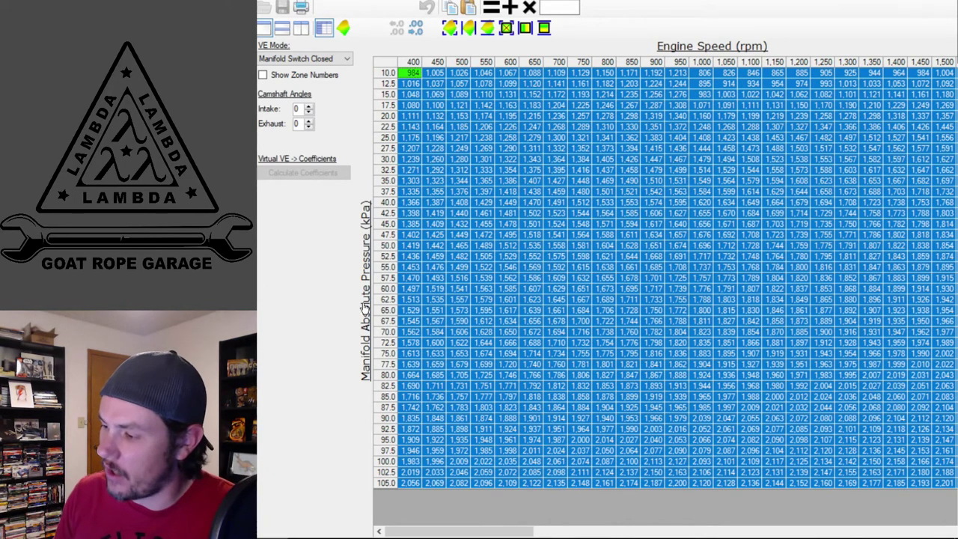
Step: Copy the row axis labels of the Virtual VE table in the VCM Editor
right_click(389, 67)
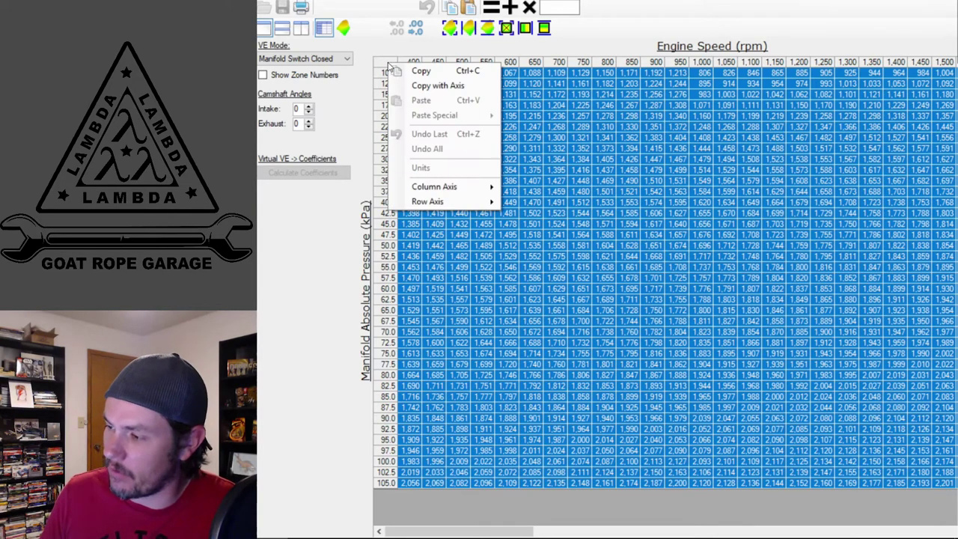
mouse_move(456, 201)
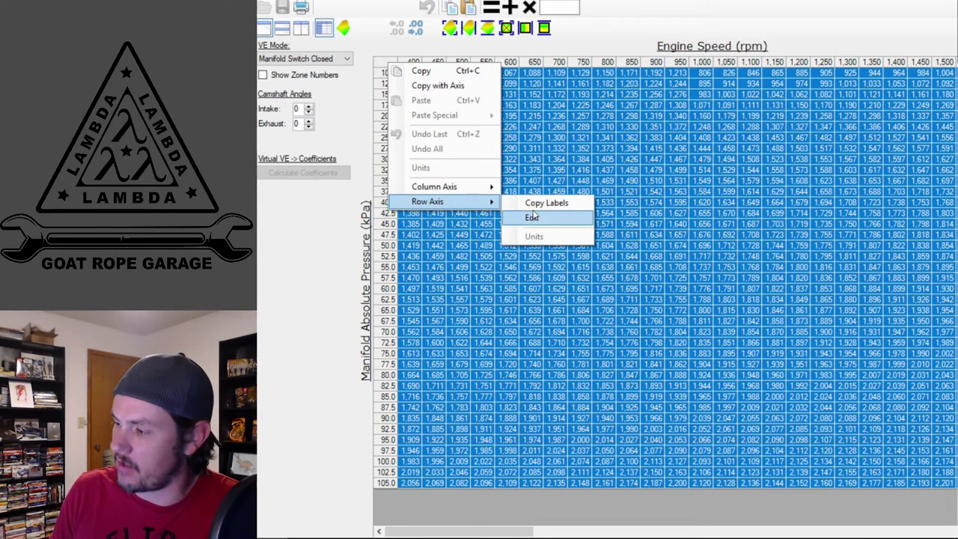
left_click(538, 206)
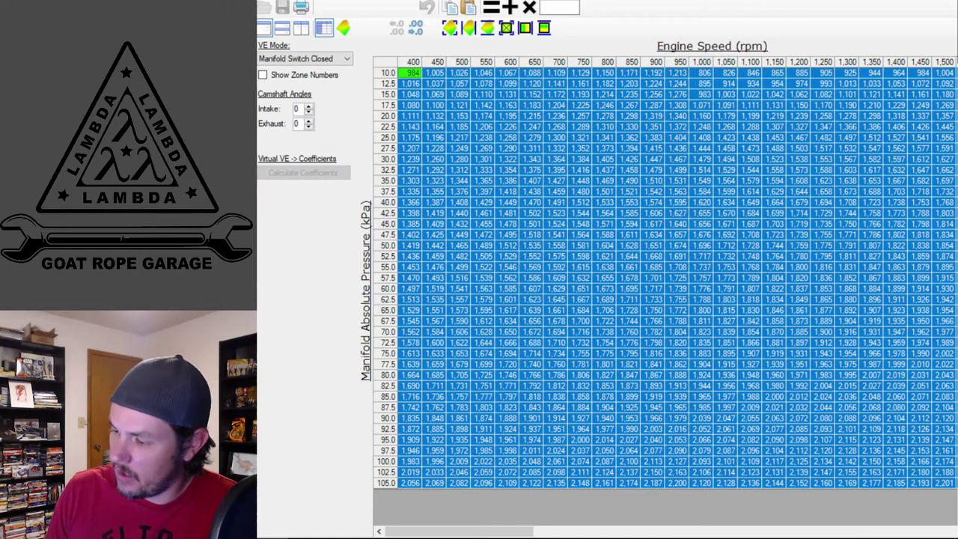
Step: In the VCM Scanner, set the row axis to the Manifold Absolute Pressure generic sensor and paste the copied labels as its values
key("alt+Tab")
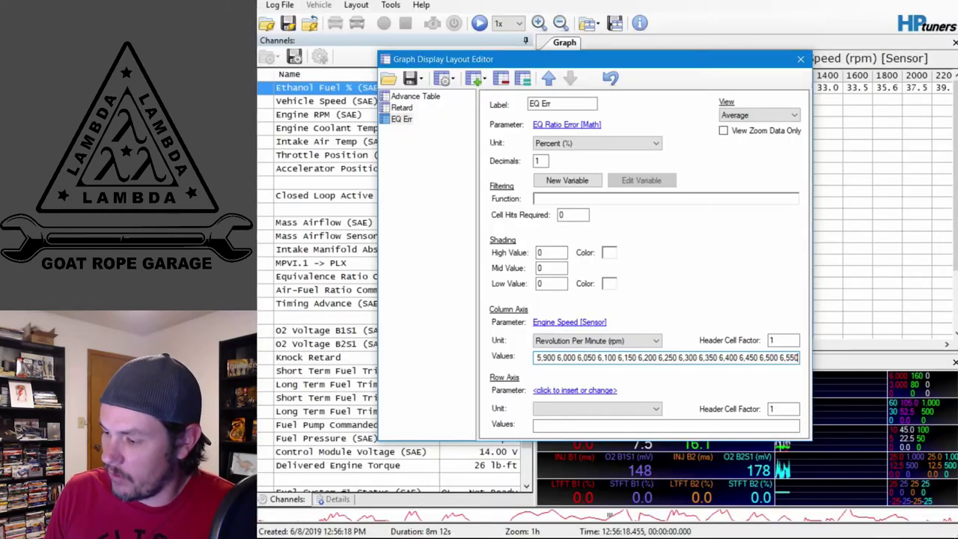
left_click(590, 392)
type("Man")
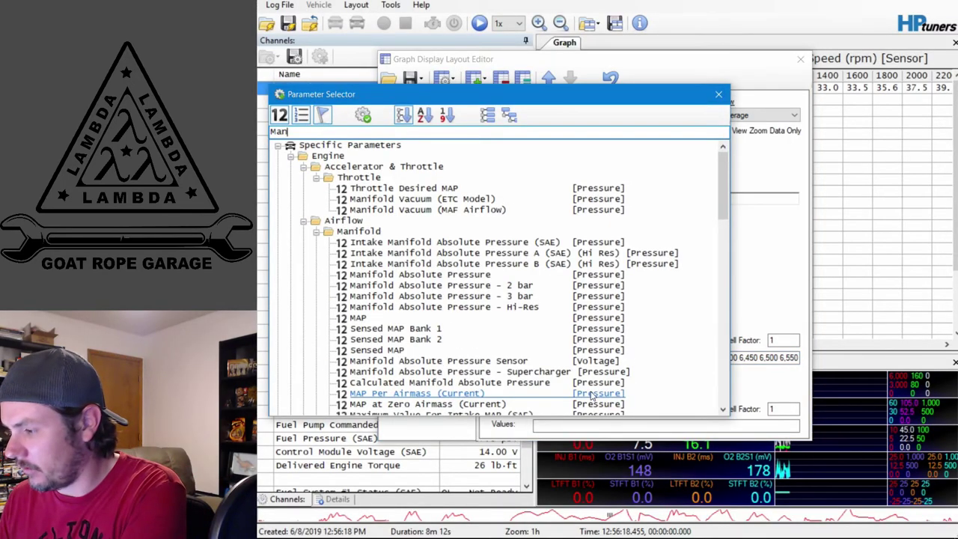
left_click(470, 275)
double_click(470, 275)
left_click(428, 385)
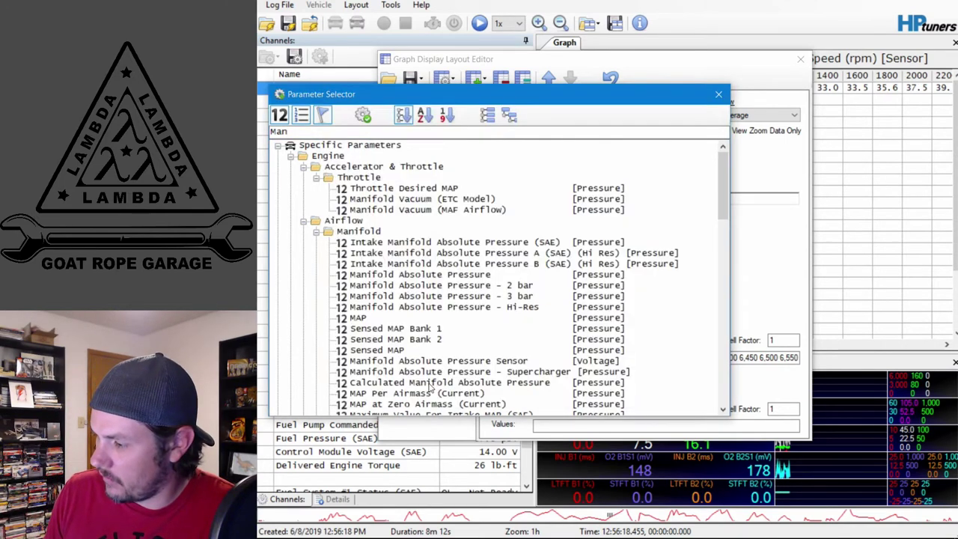
left_click(540, 426)
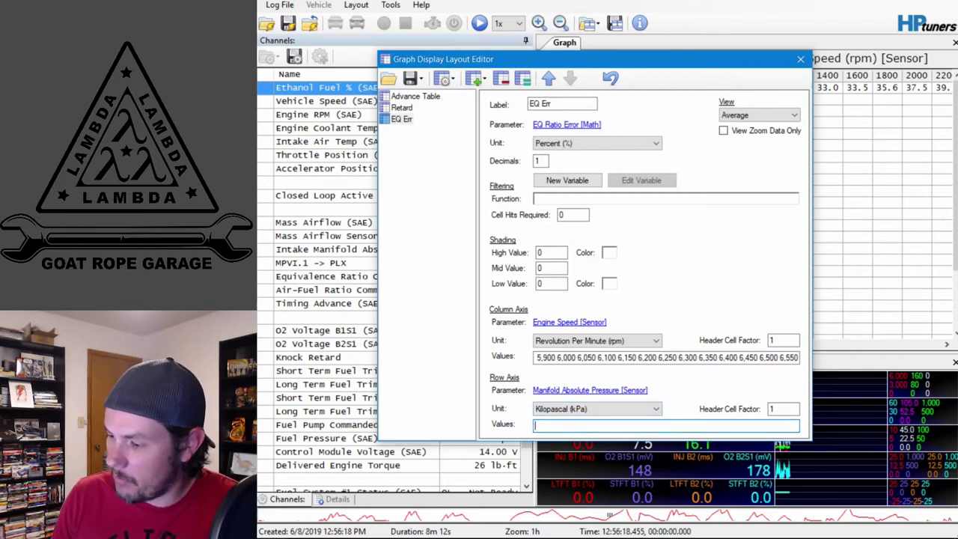
key("alt+Tab")
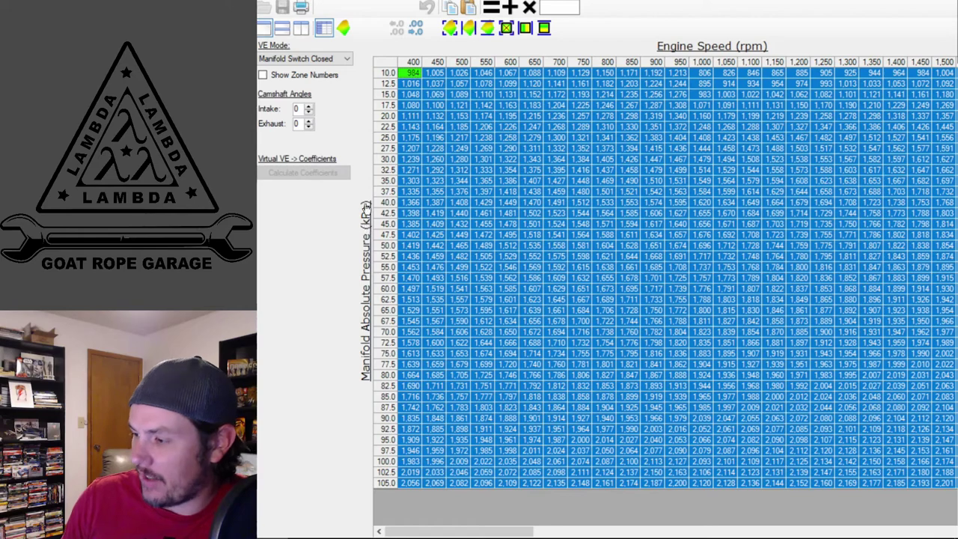
key("alt+Tab")
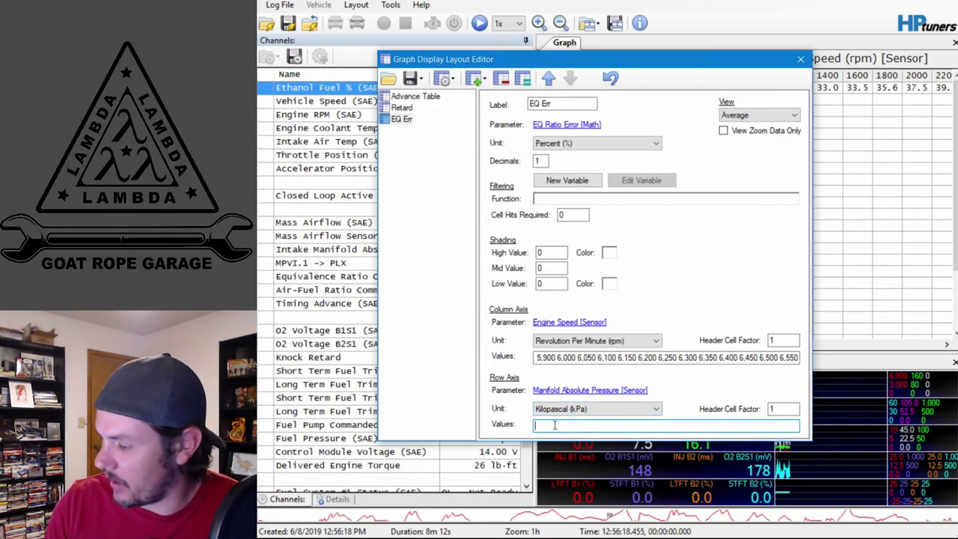
key("ctrl+v")
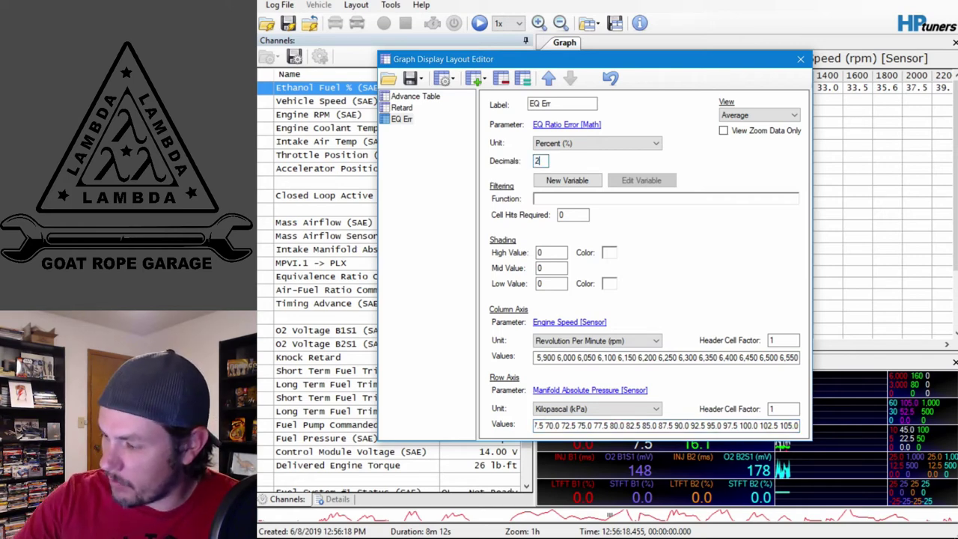
Step: Require 10 cell hits for the EQ Err table and set its shading high value to 10 and low value to -10
double_click(578, 216)
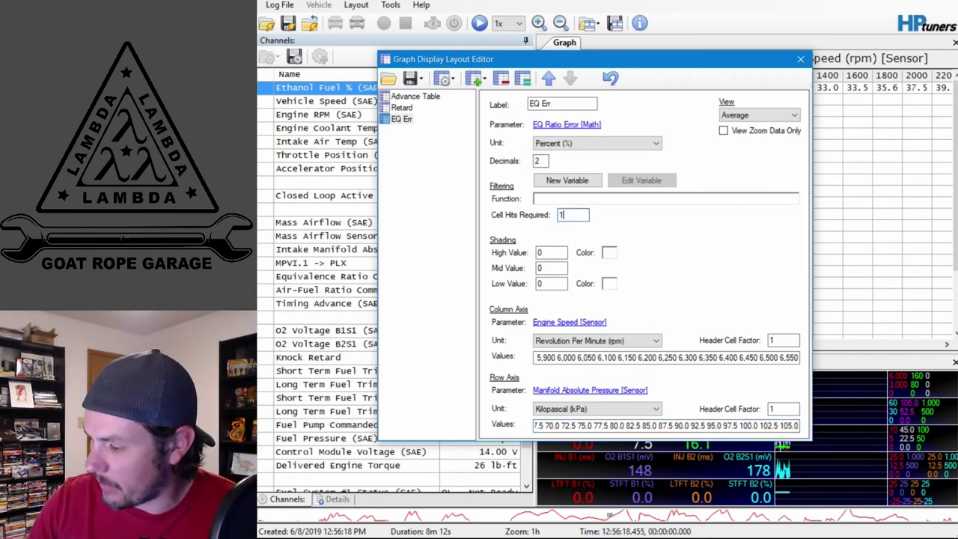
double_click(551, 253)
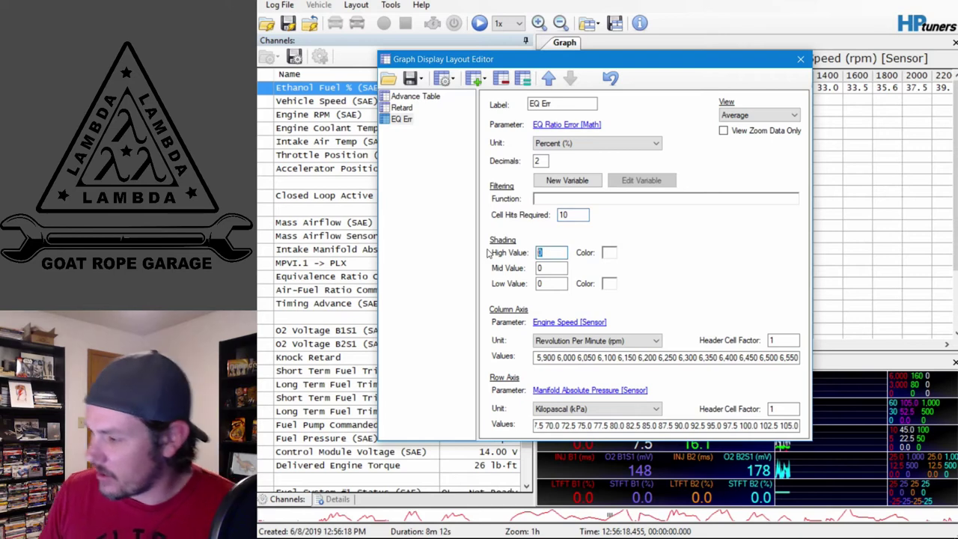
type("10")
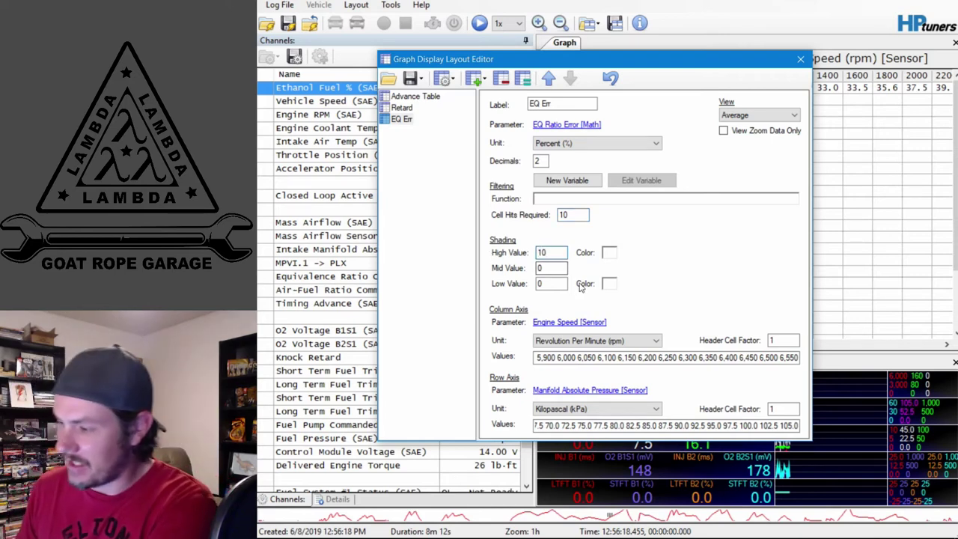
double_click(540, 283)
type("-10")
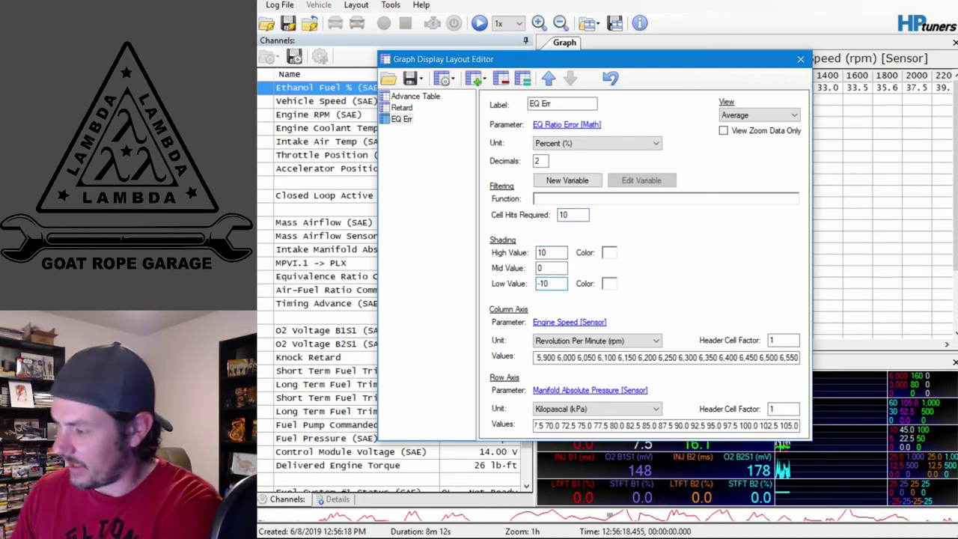
Step: Set the shading color to green for the low value and red for the high value, and close the layout editor
left_click(608, 283)
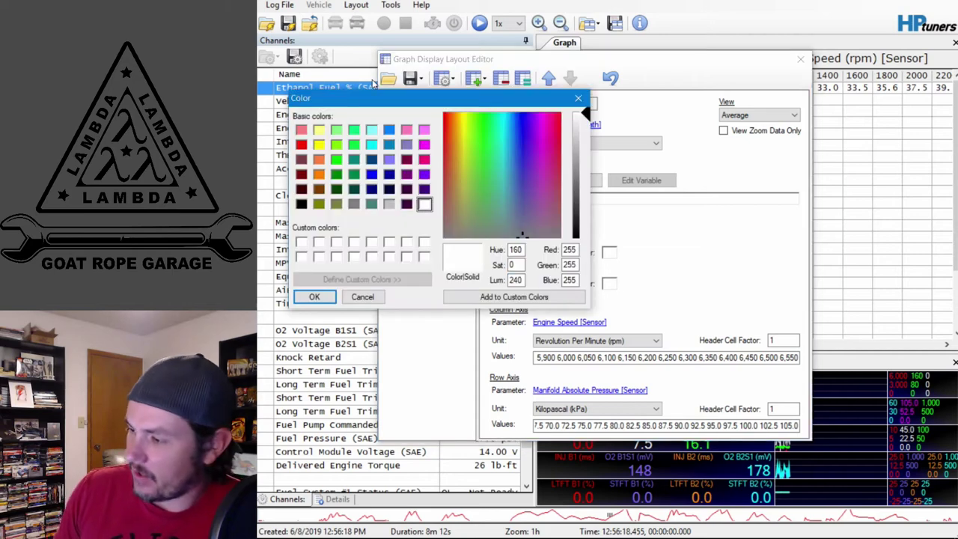
left_click(336, 160)
left_click(313, 296)
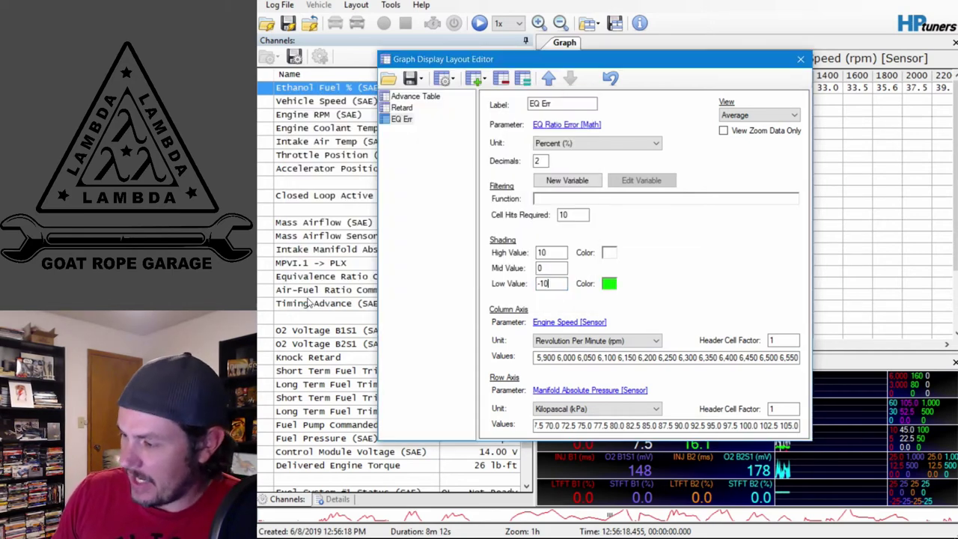
left_click(609, 252)
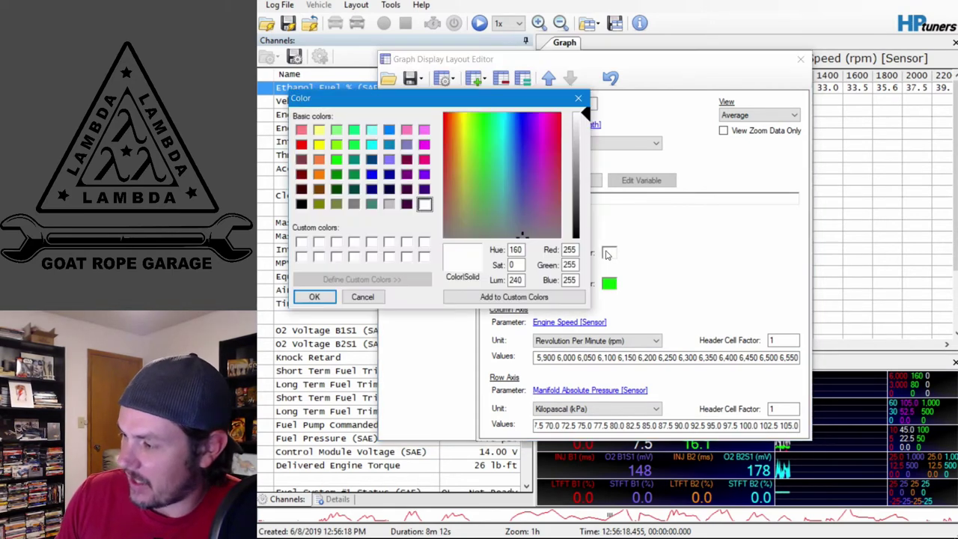
left_click(302, 144)
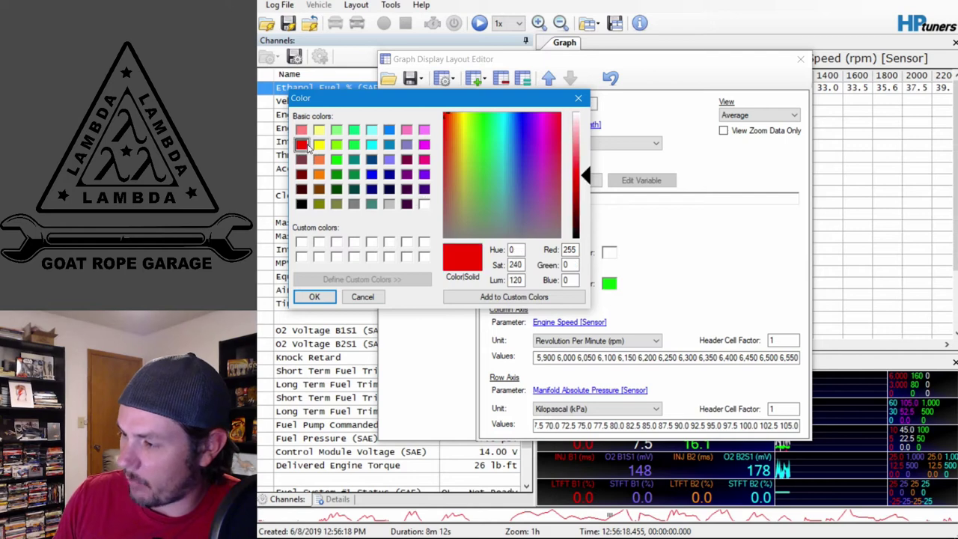
left_click(314, 297)
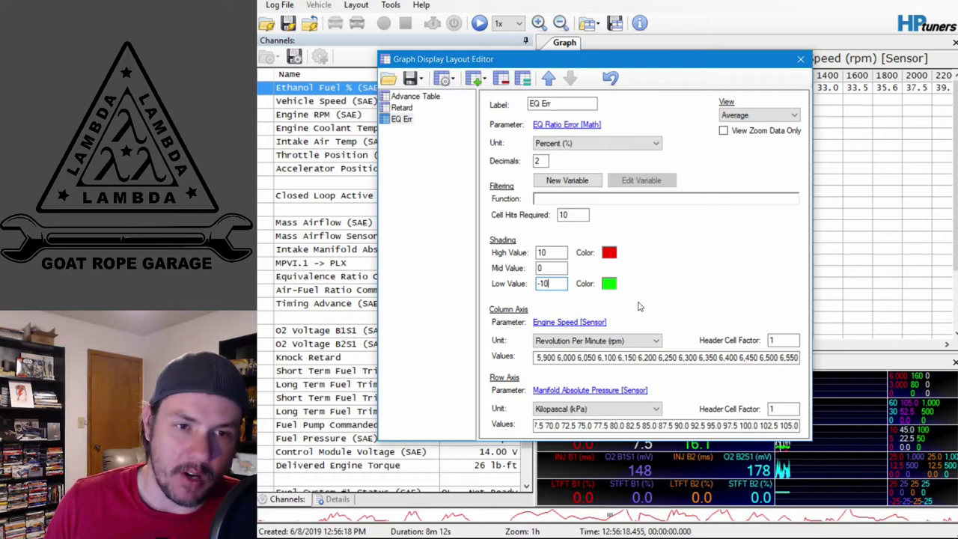
left_click(800, 58)
Step: Open the EQ Err graph and examine the logged errors across the manifold pressure rows and engine speed columns
left_click(575, 89)
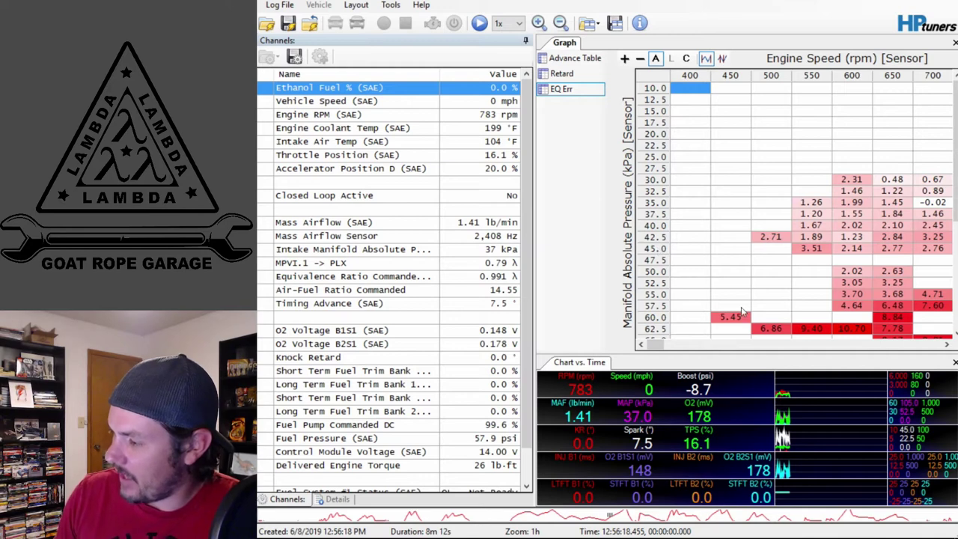
scroll(955, 191, "down", 2)
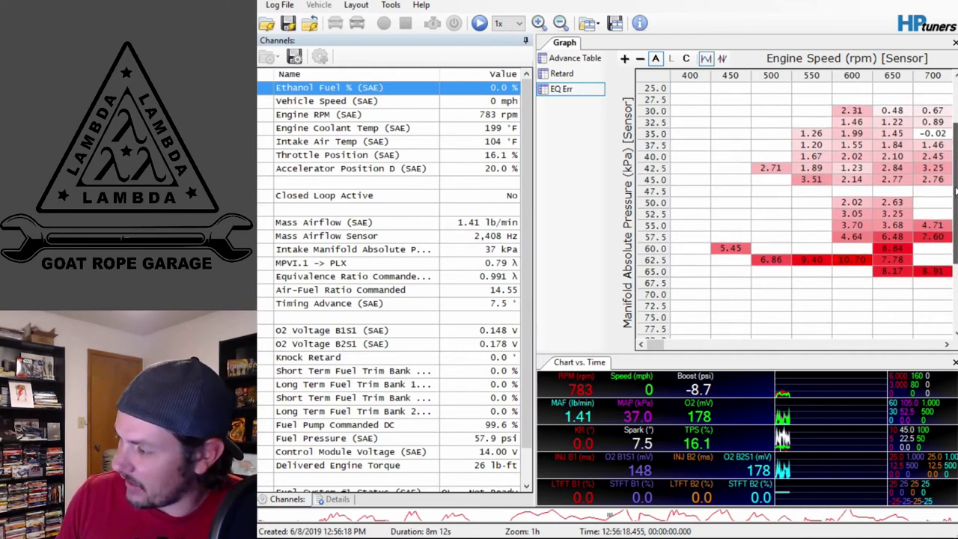
left_click_drag(655, 345, 733, 345)
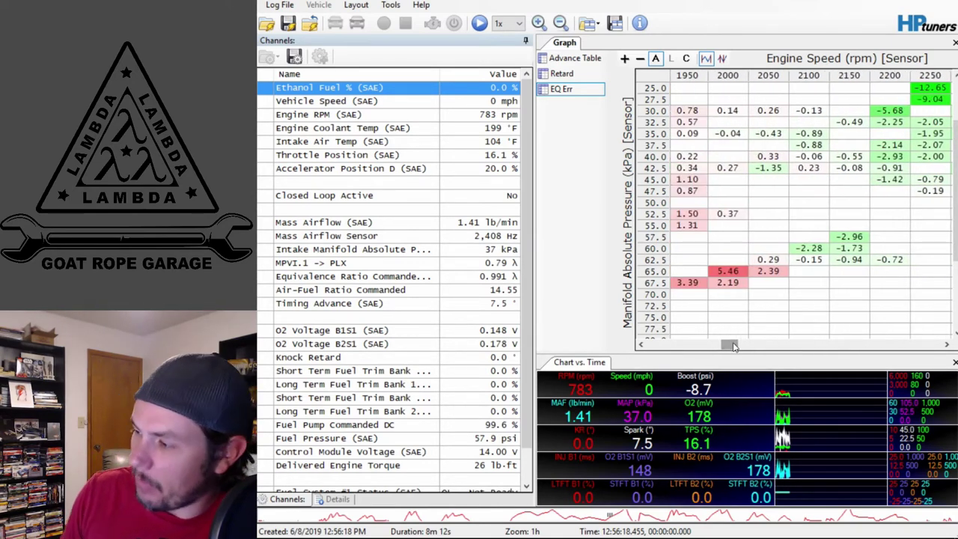
Step: Copy all cells of the EQ Err graph and switch to the Virtual VE table in the VCM Editor
left_click(655, 346)
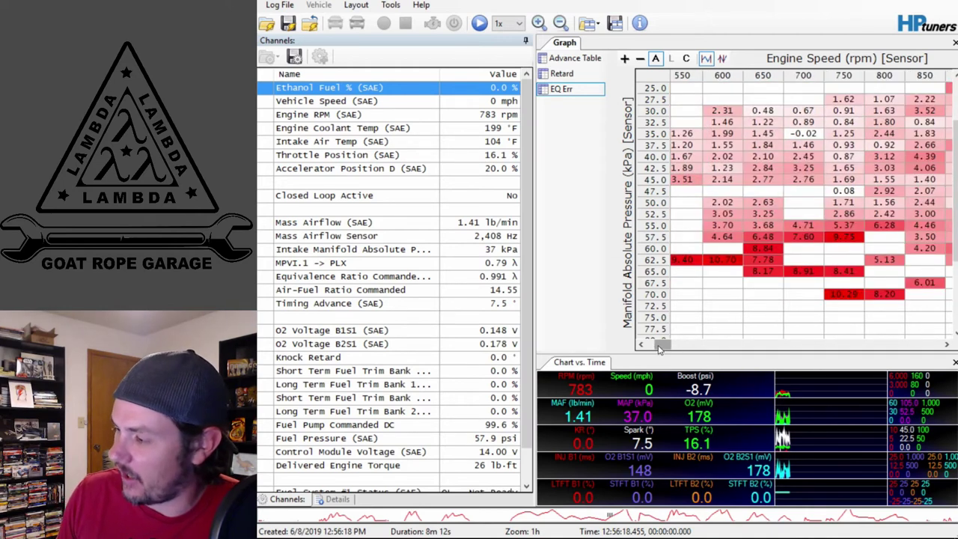
left_click_drag(659, 349, 652, 346)
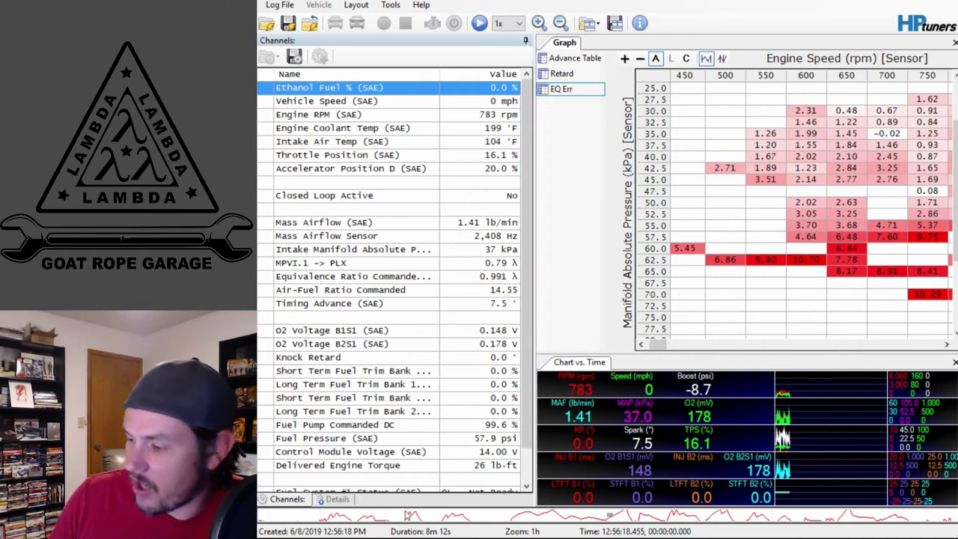
left_click_drag(408, 515, 725, 470)
left_click(650, 78)
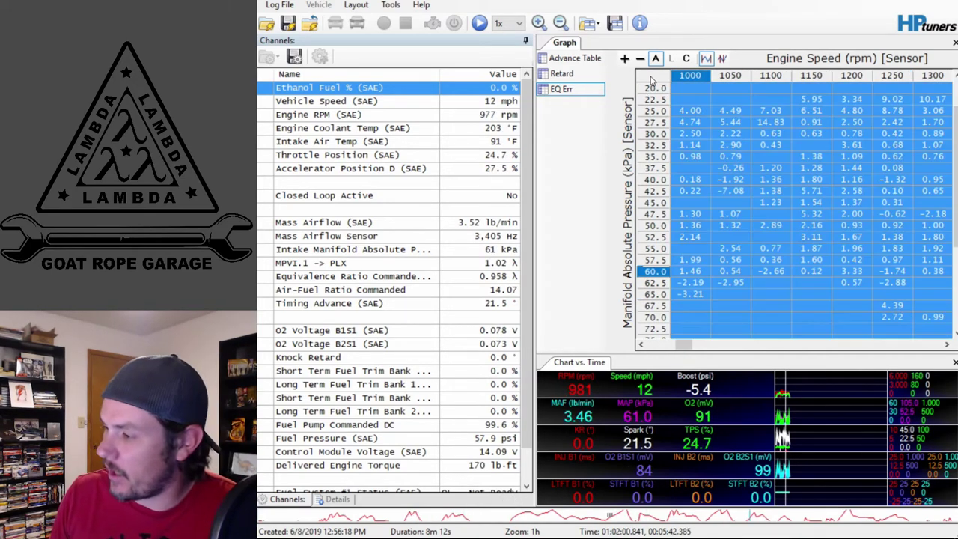
right_click(651, 80)
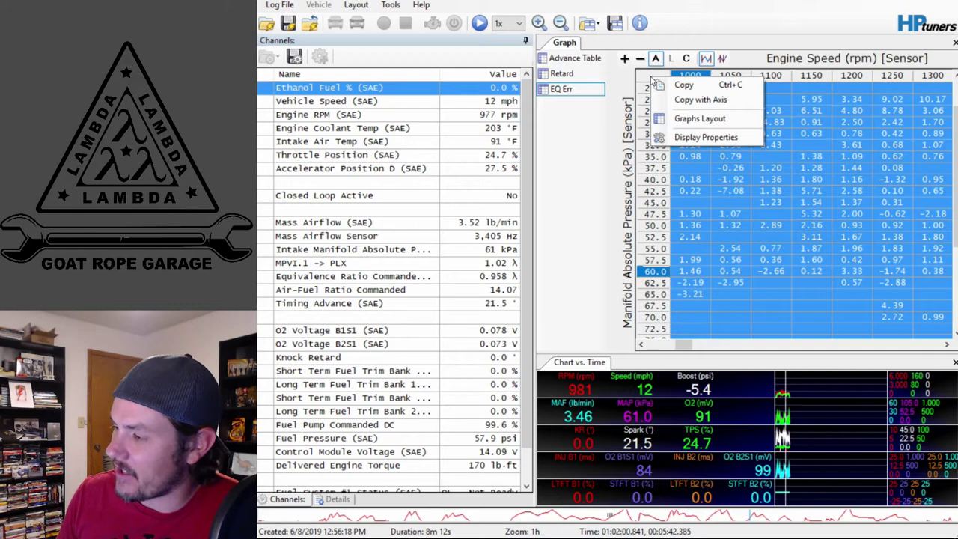
left_click(701, 88)
key("alt+Tab")
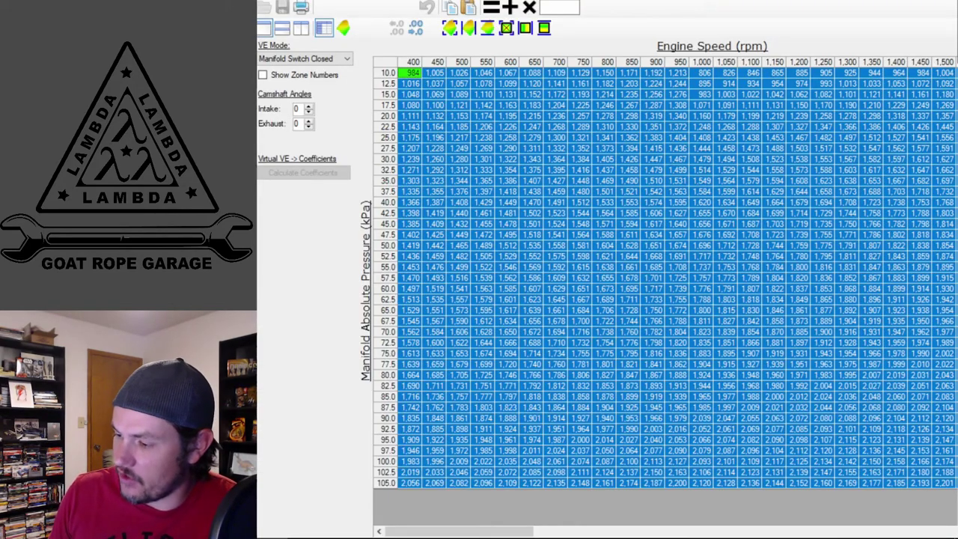
Step: Try applying the copied errors to the whole Virtual VE table with Paste Special Multiply by % - Half
right_click(385, 60)
mouse_move(479, 111)
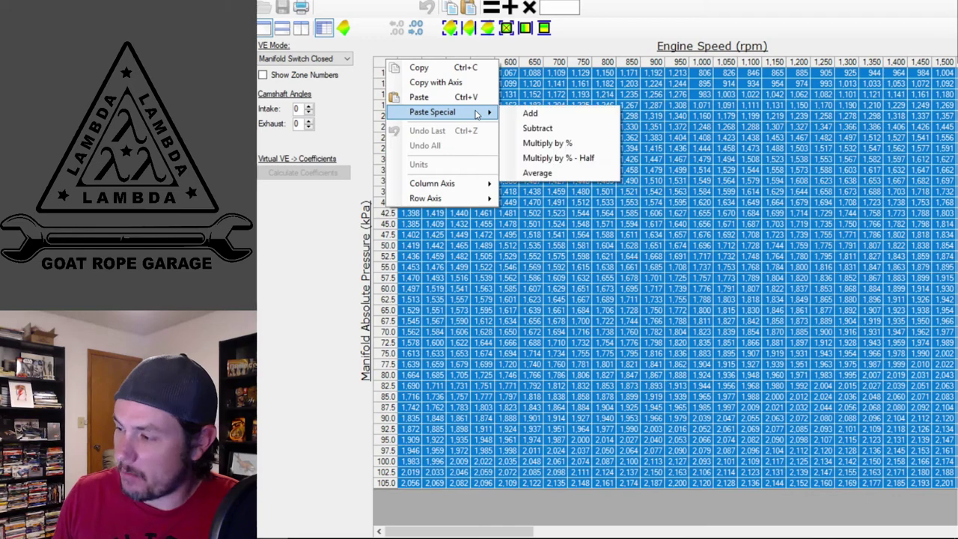
left_click(575, 158)
left_click(588, 234)
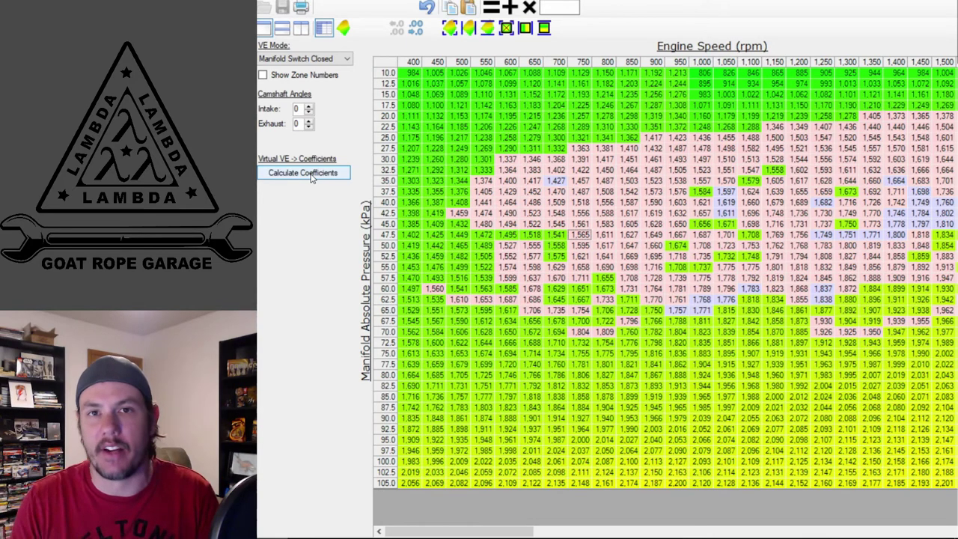
Step: Show the zone numbers, examine zones 0, 1 and 2 below 1,000 rpm, and return to the VE values
left_click(263, 76)
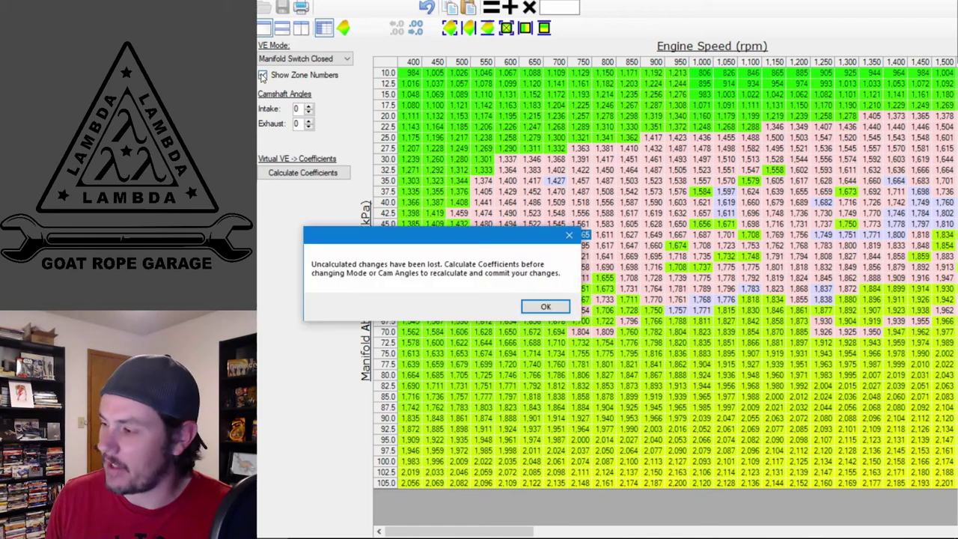
left_click(545, 306)
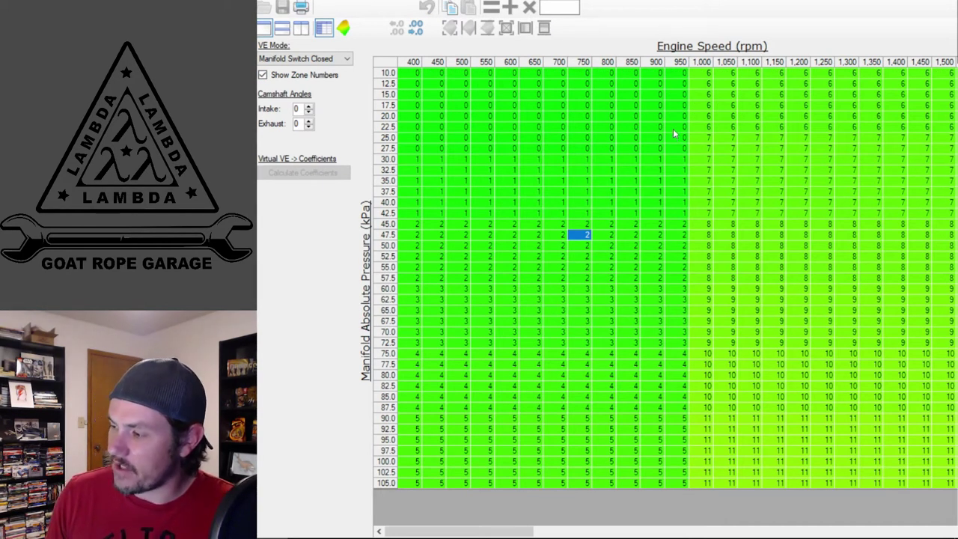
left_click_drag(416, 153, 687, 78)
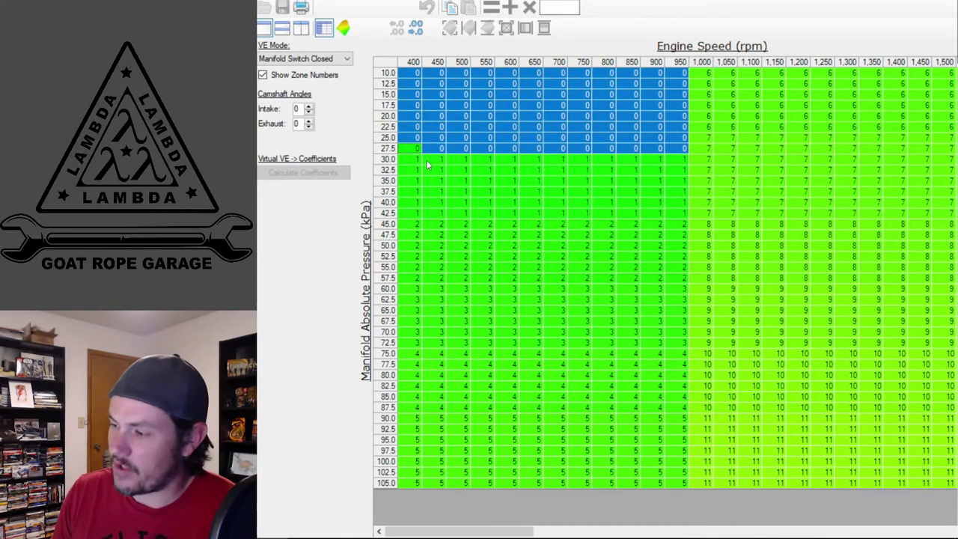
left_click_drag(417, 160, 650, 219)
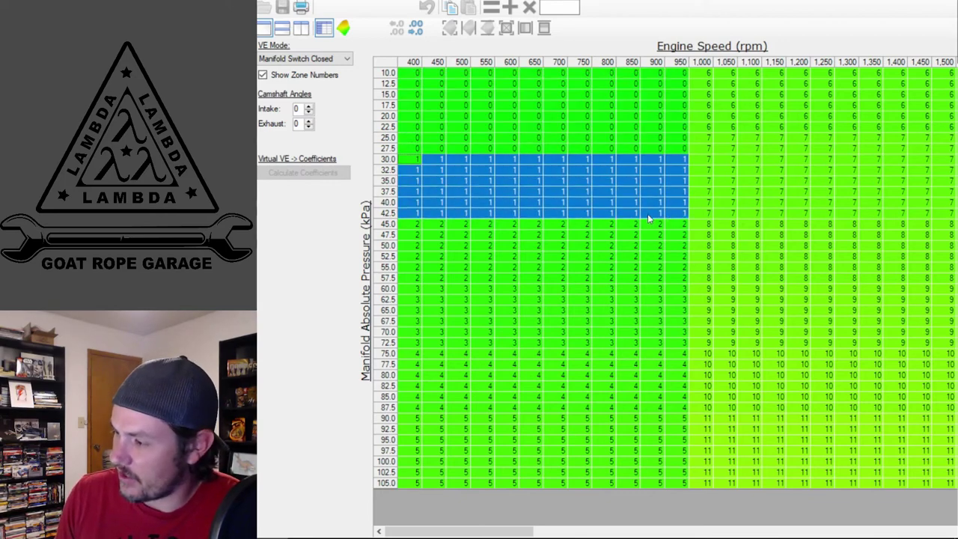
left_click_drag(423, 228, 681, 282)
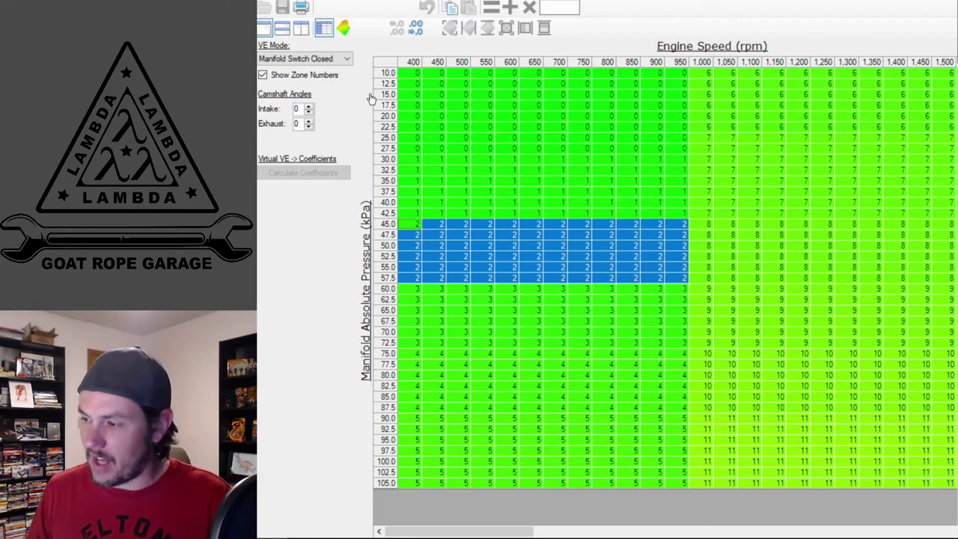
left_click(262, 75)
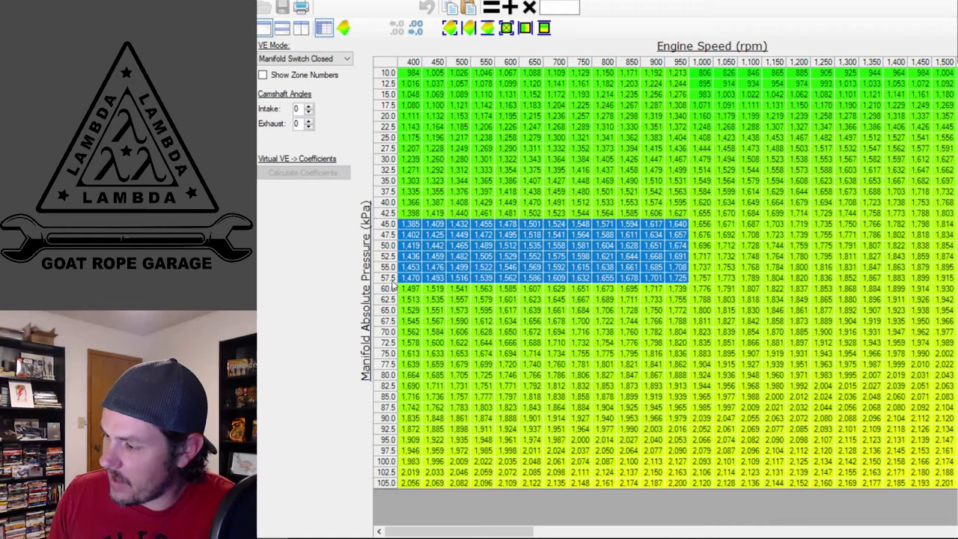
Step: Apply the copied EQ errors to the entire Virtual VE table with Paste Special Multiply by % - Half
left_click(391, 66)
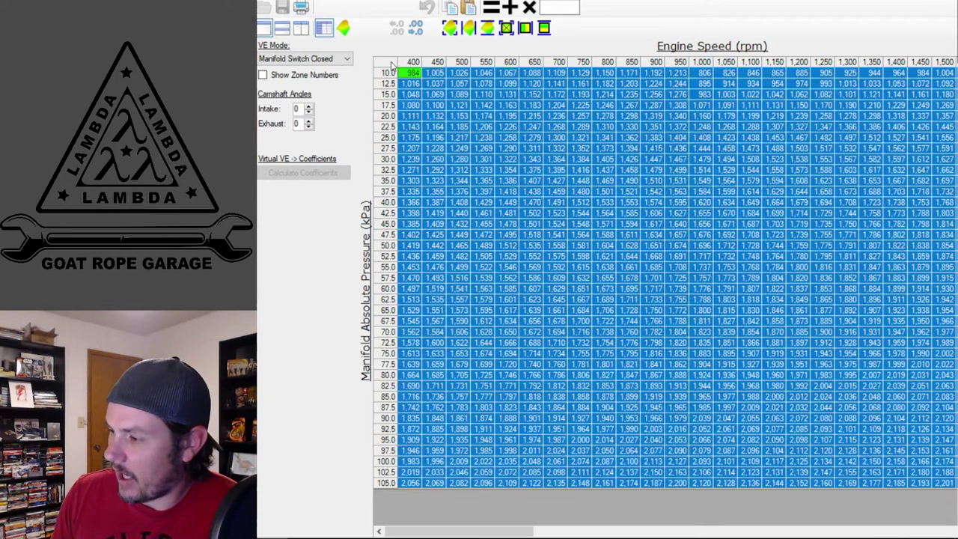
right_click(391, 66)
mouse_move(449, 115)
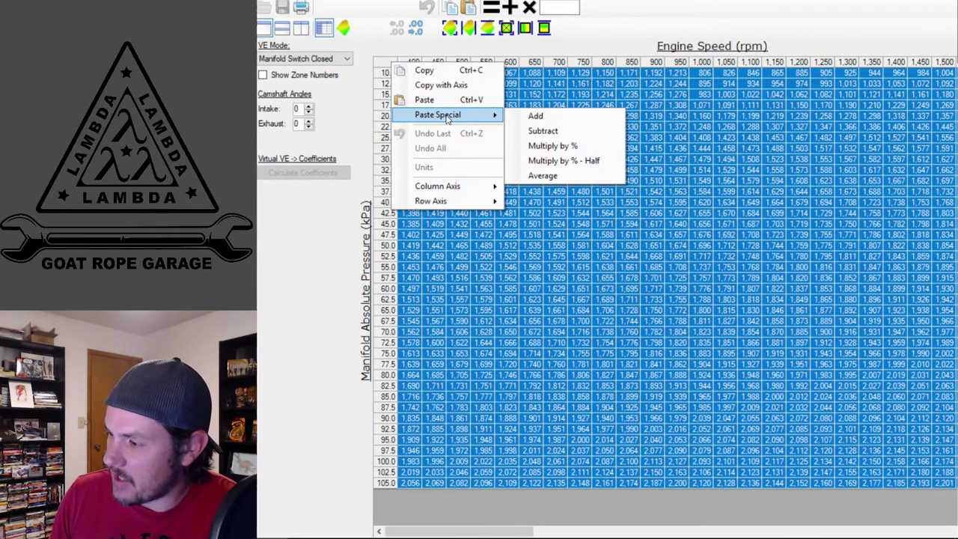
left_click(569, 150)
left_click(507, 224)
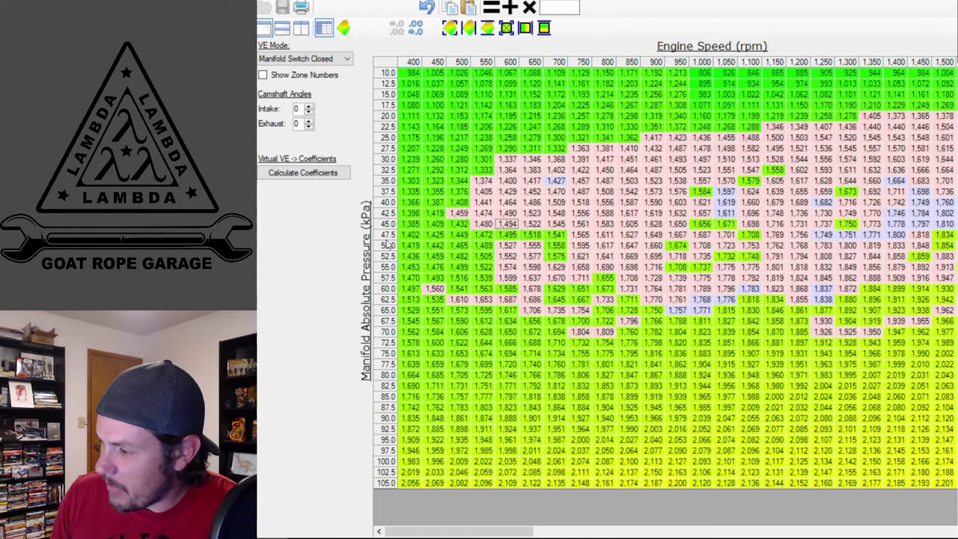
left_click_drag(388, 234, 392, 279)
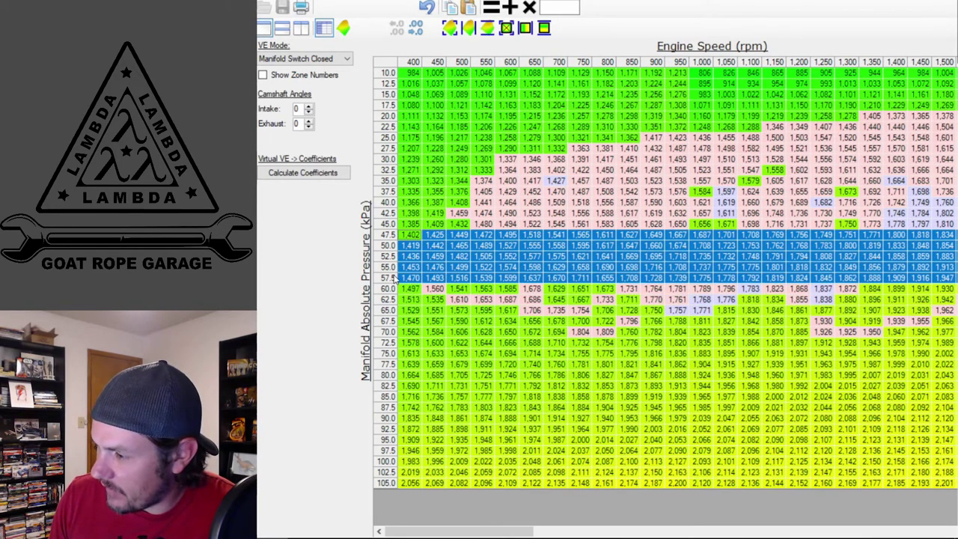
left_click_drag(388, 214, 390, 278)
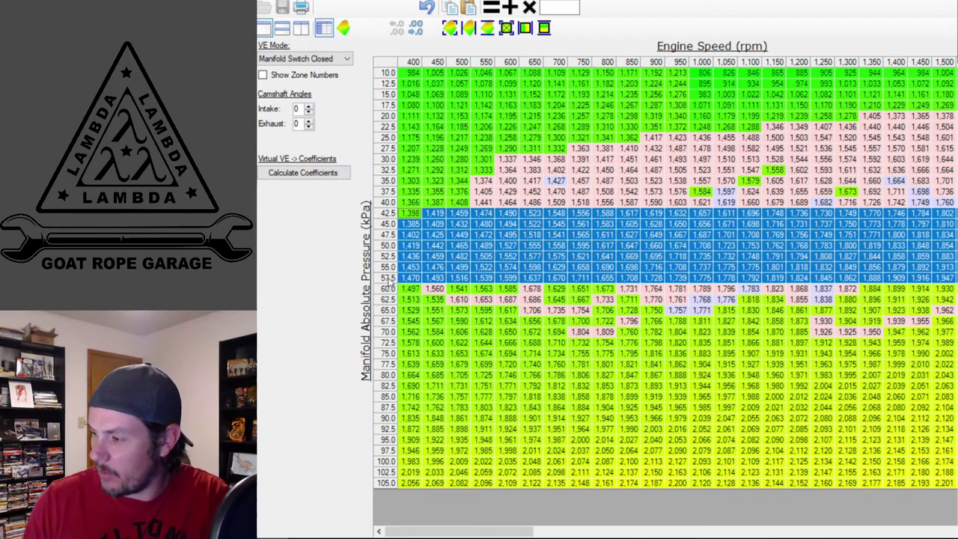
left_click(390, 279)
left_click_drag(410, 214, 599, 282)
left_click(604, 277)
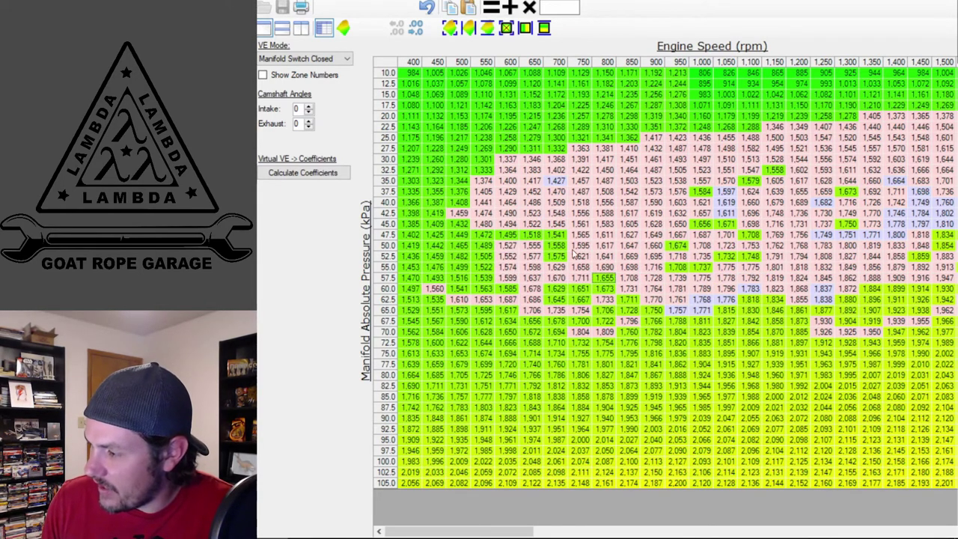
Step: Interpolate the 47.5 kPa cells at 600 and 650 rpm vertically between their 45 and 50 kPa neighbours
left_click(507, 234)
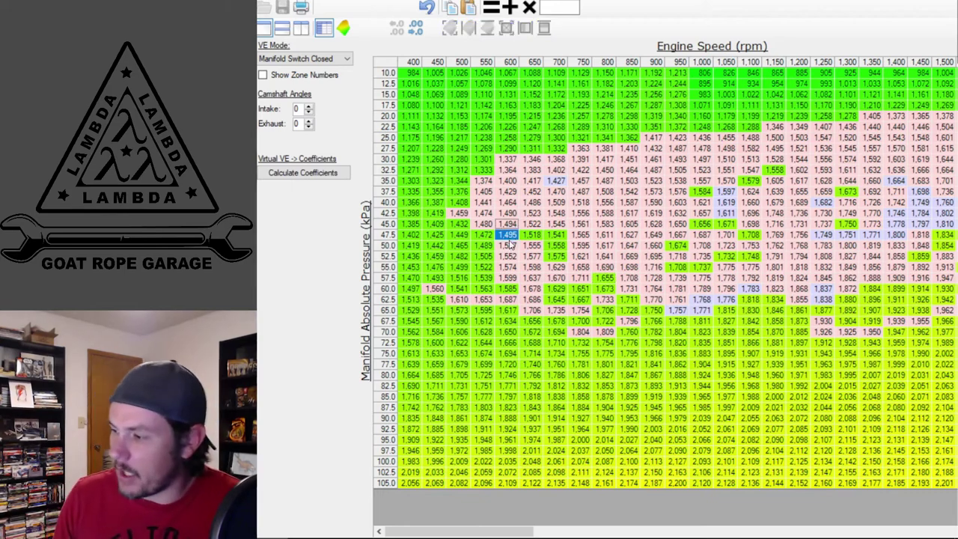
left_click_drag(509, 242, 509, 247)
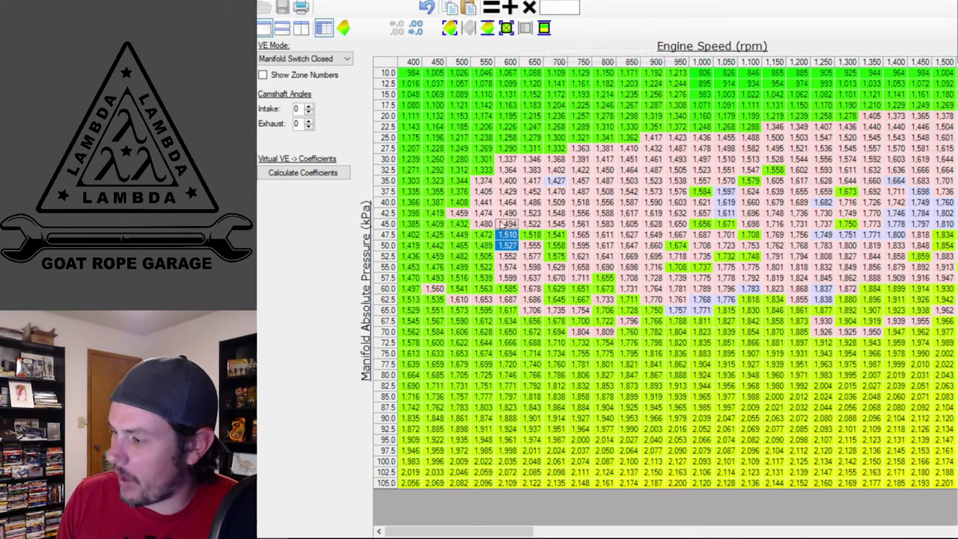
left_click_drag(531, 234, 531, 247)
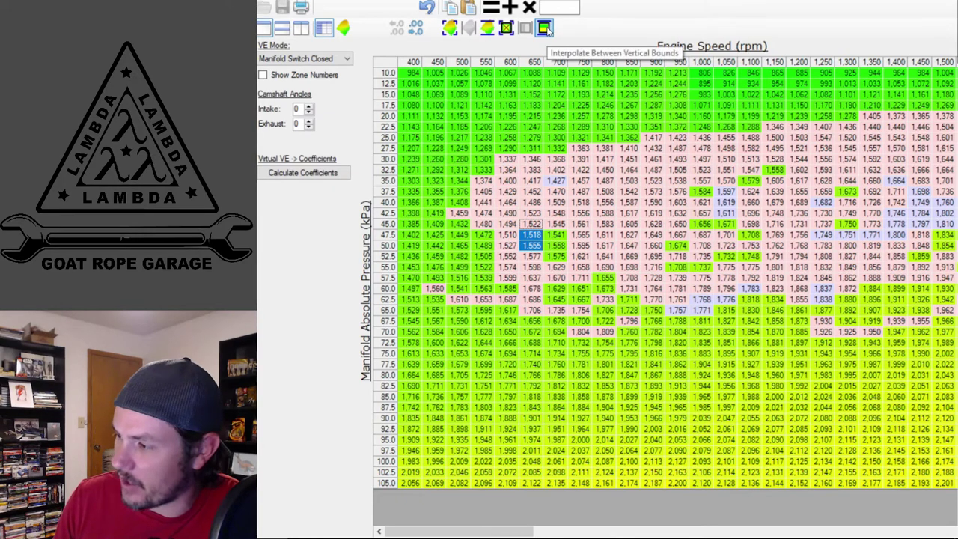
left_click(545, 28)
left_click(509, 213)
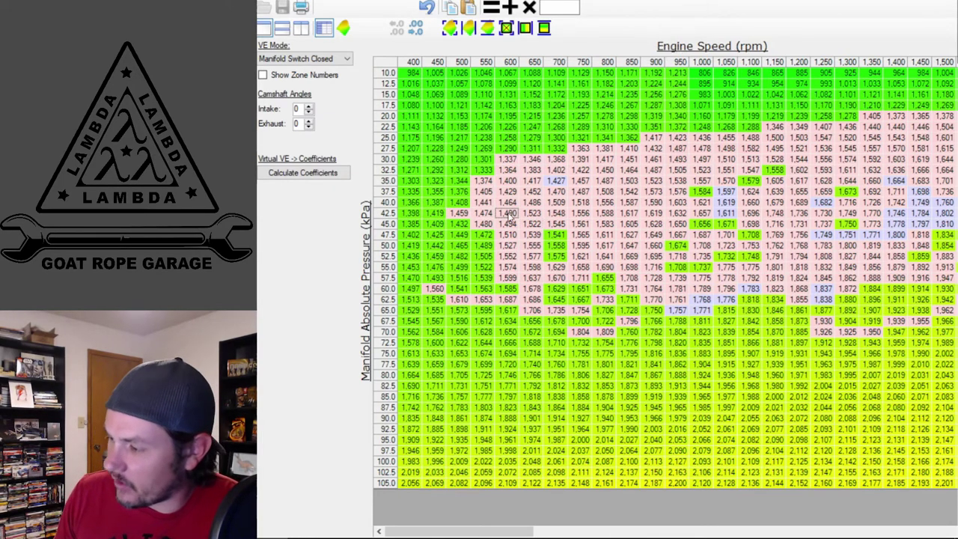
Step: Interpolate the 700 rpm cells horizontally between 650 and 750 rpm in the 47.5 to 52.5 kPa rows
left_click_drag(531, 235, 570, 257)
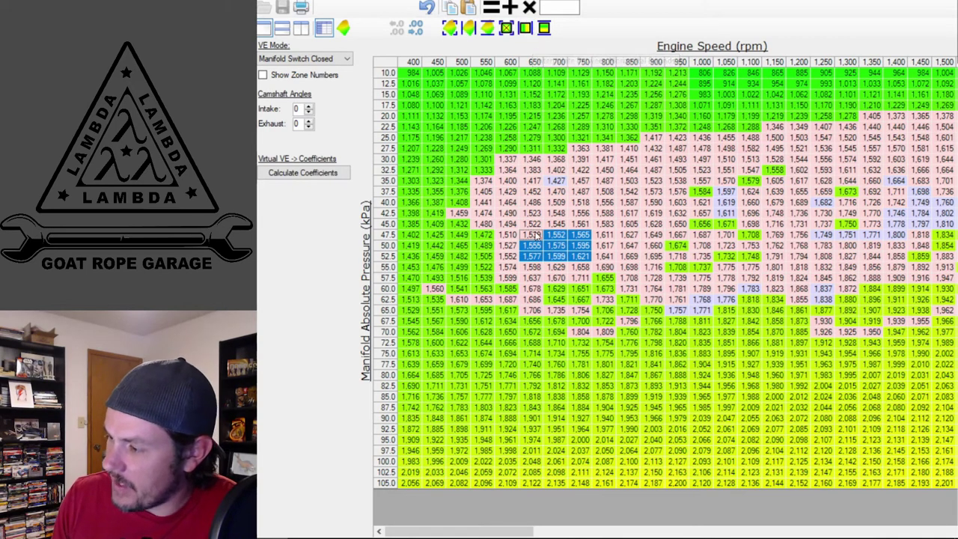
left_click(524, 28)
left_click(535, 235)
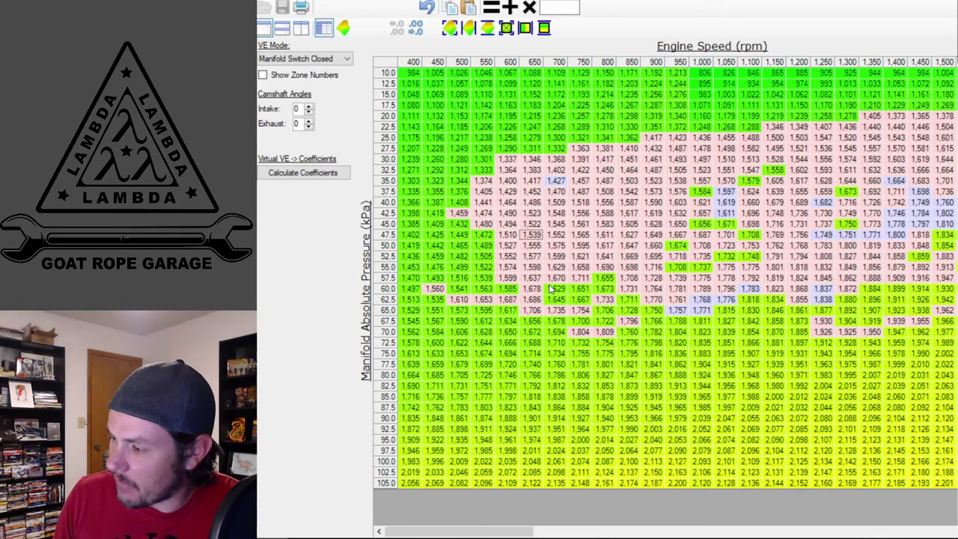
Step: Interpolate the 60 kPa cell at 600 rpm vertically between its 57.5 and 62.5 kPa neighbours
left_click(508, 288)
left_click_drag(508, 288, 507, 299)
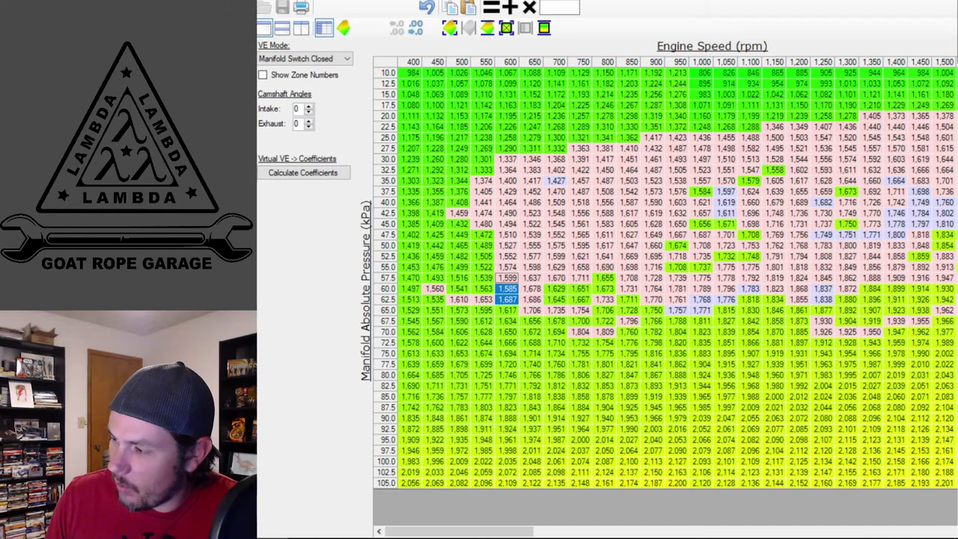
left_click_drag(482, 224, 490, 302)
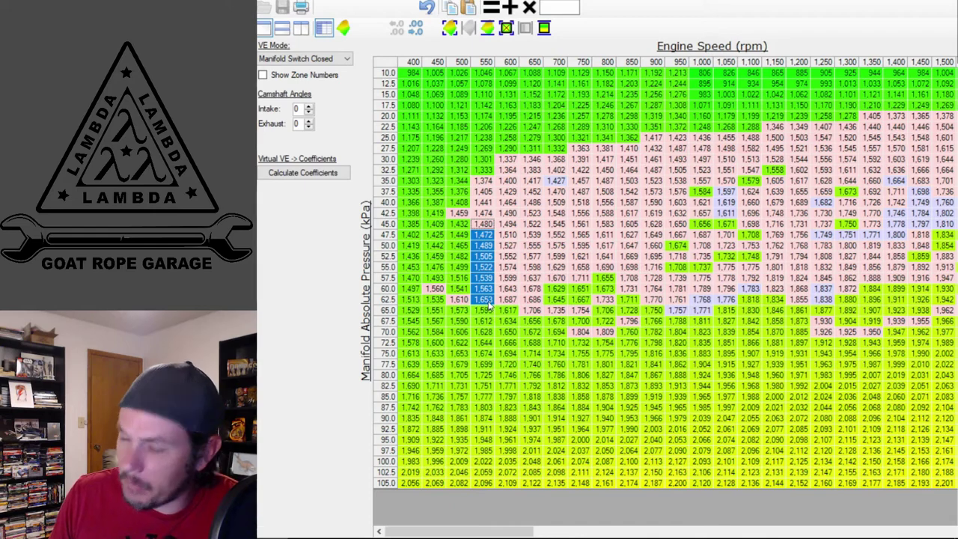
left_click(534, 298)
Step: Interpolate vertically from 57.5 to 65 kPa at 700 and 750 rpm, and from 55 to 62.5 kPa at 800 rpm
left_click_drag(561, 278, 576, 313)
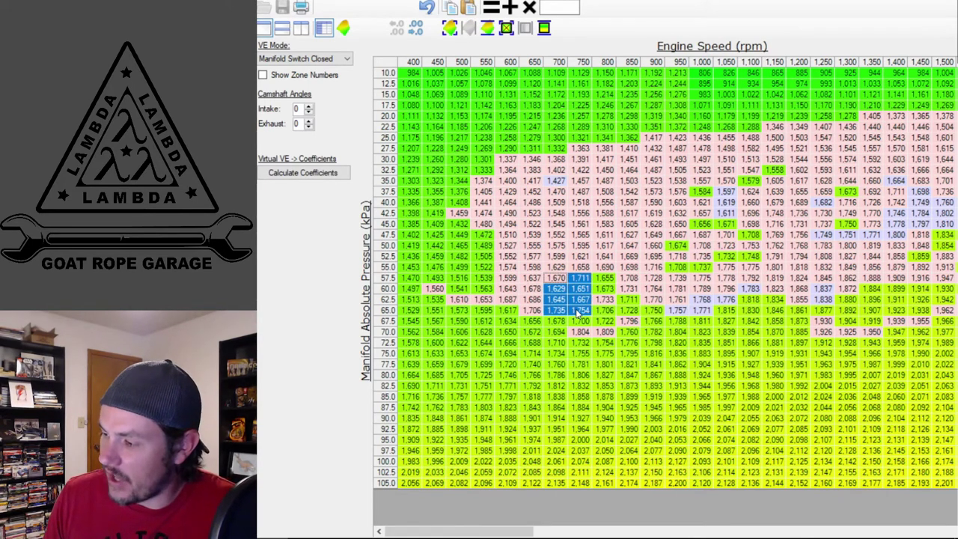
left_click(545, 30)
left_click_drag(604, 277, 609, 298)
left_click(545, 30)
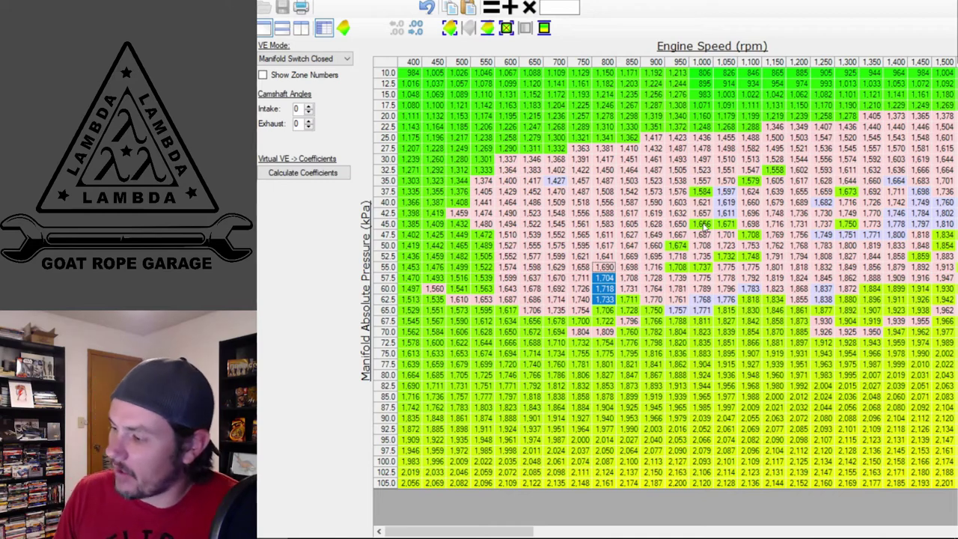
Step: Interpolate vertically the 50 kPa cell at 950 rpm and the 55 kPa cells at 950 and 1,000 rpm
left_click(683, 238)
left_click_drag(680, 246, 701, 282)
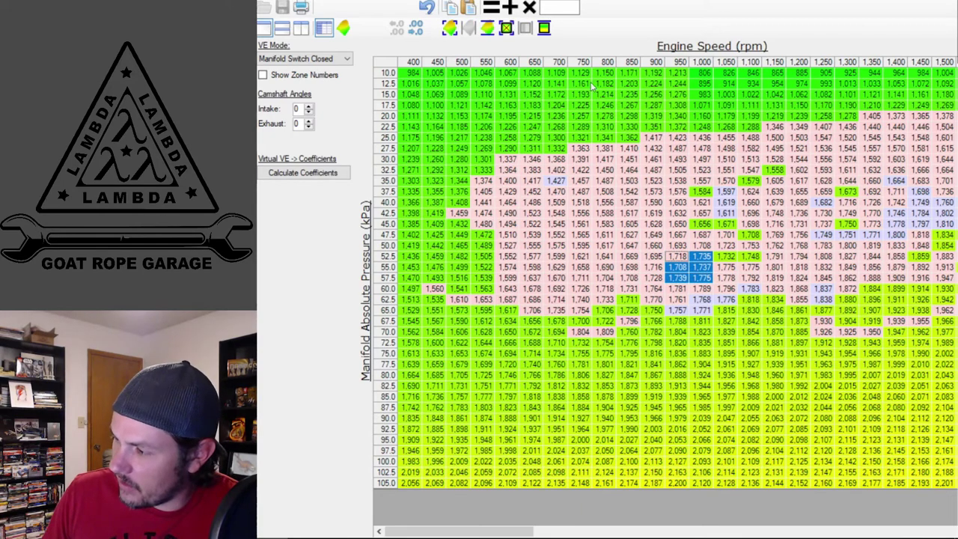
left_click(544, 28)
left_click(723, 251)
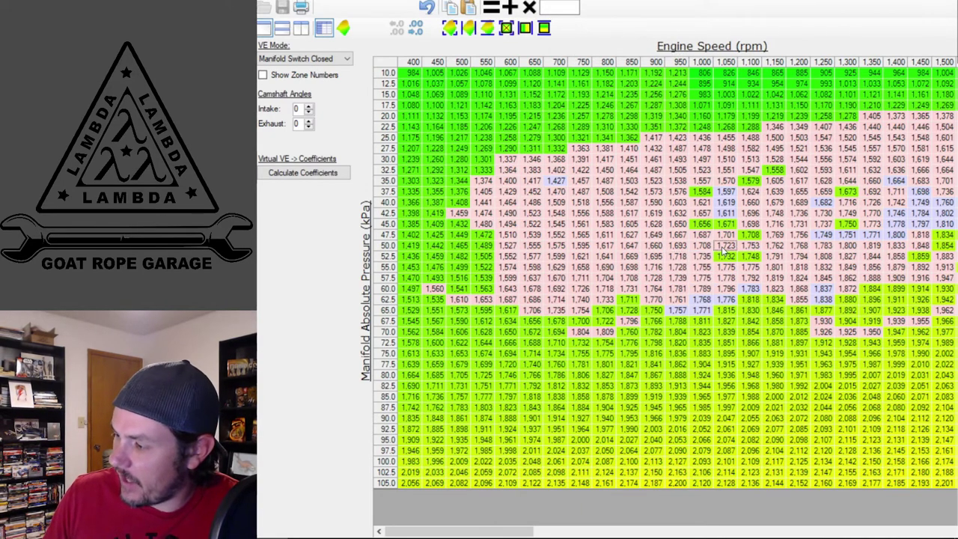
Step: Interpolate vertically from 50 to 55 kPa at 1,050 and 1,100 rpm, and from 42.5 to 47.5 kPa at 1,000 and 1,050 rpm
left_click_drag(724, 253, 751, 271)
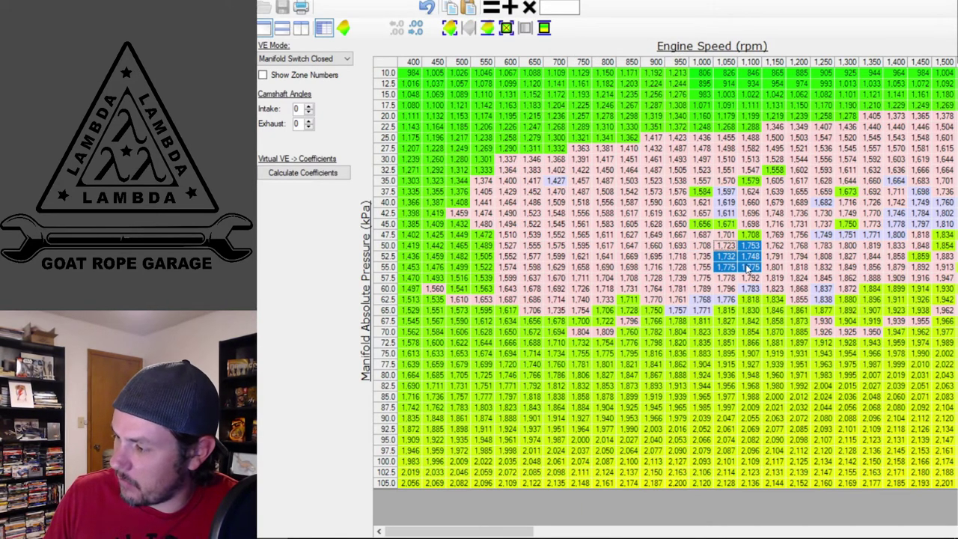
left_click(544, 28)
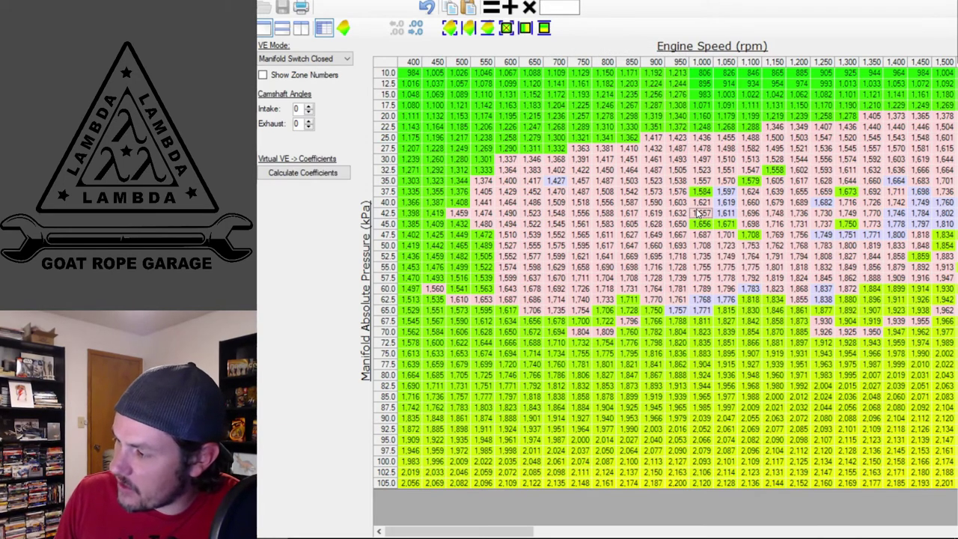
left_click_drag(699, 212, 724, 234)
left_click(543, 28)
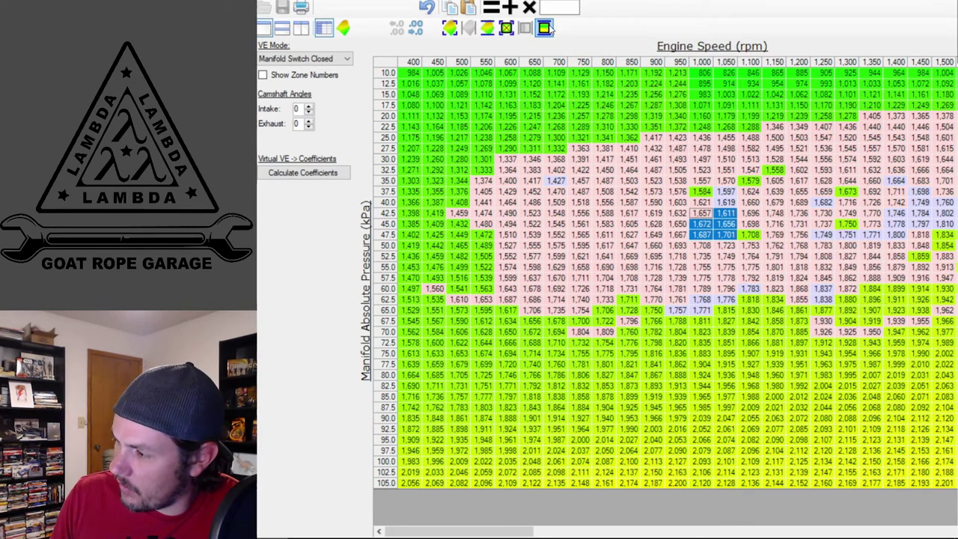
Step: Interpolate vertically from 45 to 50 kPa at 1,100 rpm
left_click_drag(603, 192, 720, 261)
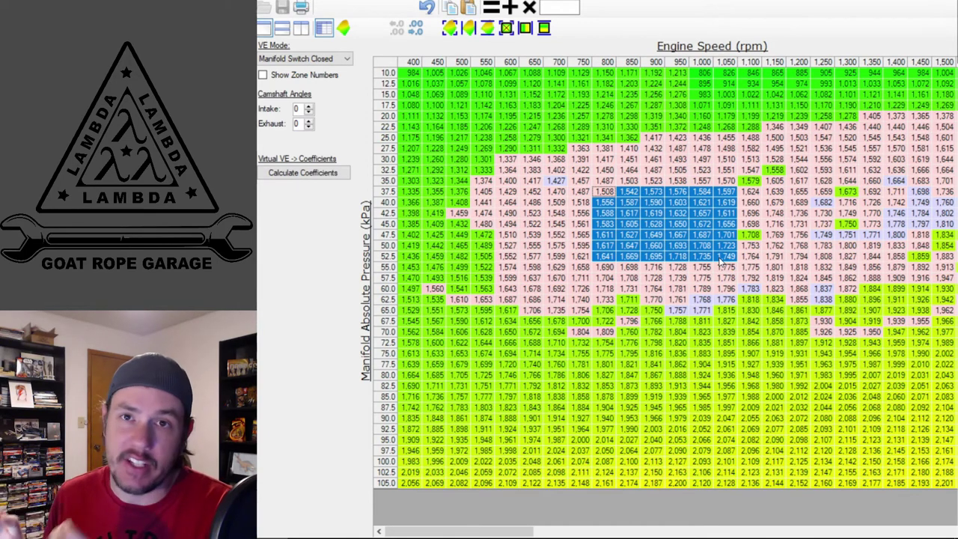
left_click(774, 224)
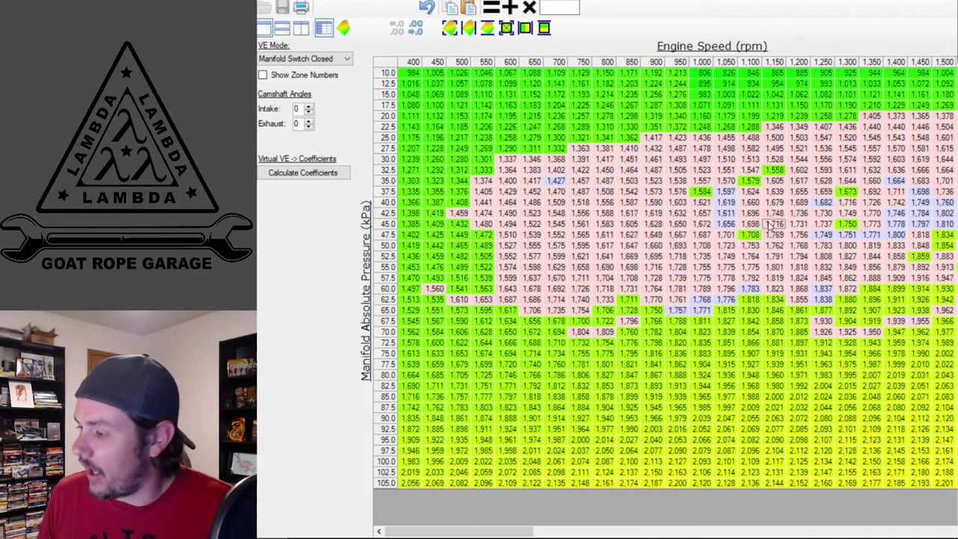
left_click(748, 235)
left_click_drag(749, 238, 751, 250)
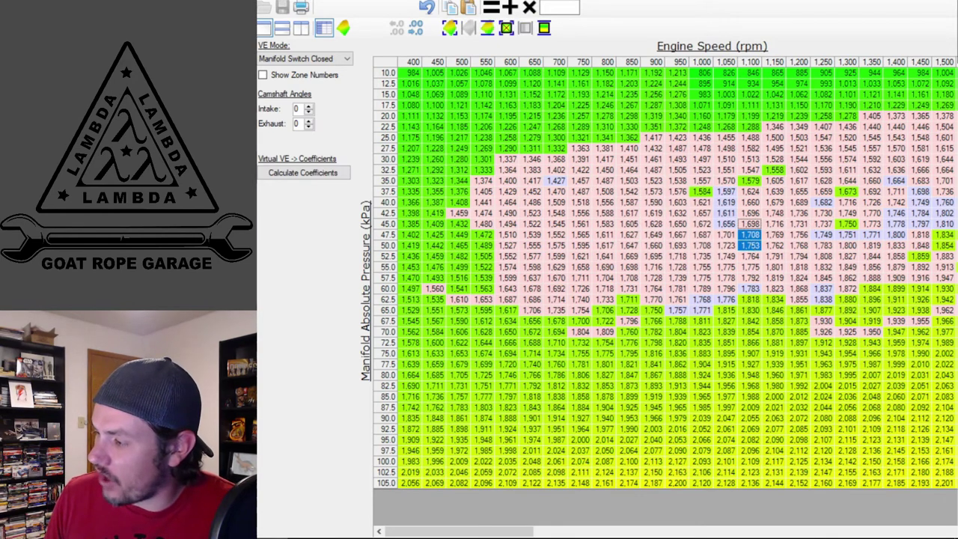
Step: Calculate the coefficients from the edited Virtual VE table for the Manifold Switch Closed mode
left_click_drag(578, 123, 799, 72)
left_click_drag(724, 148, 823, 73)
left_click(823, 61)
left_click(778, 128)
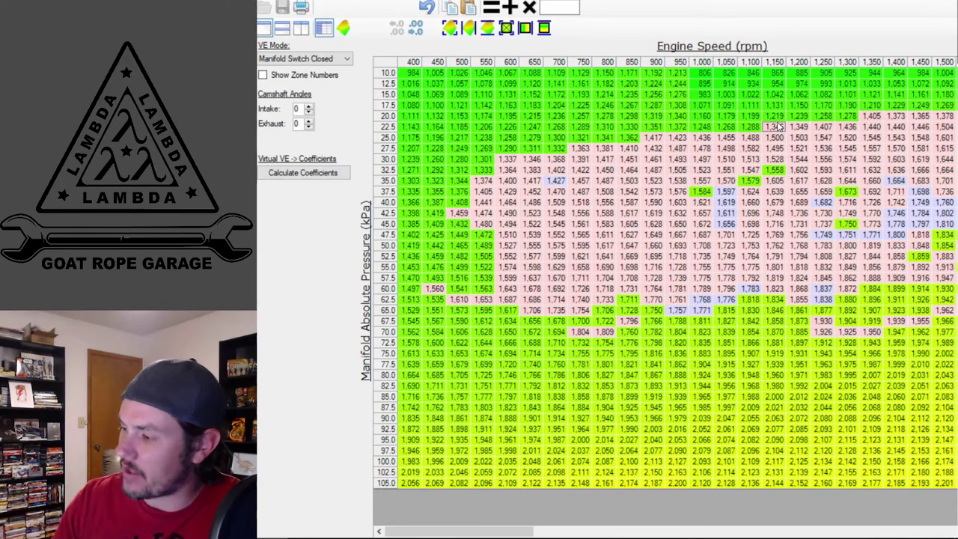
left_click(299, 173)
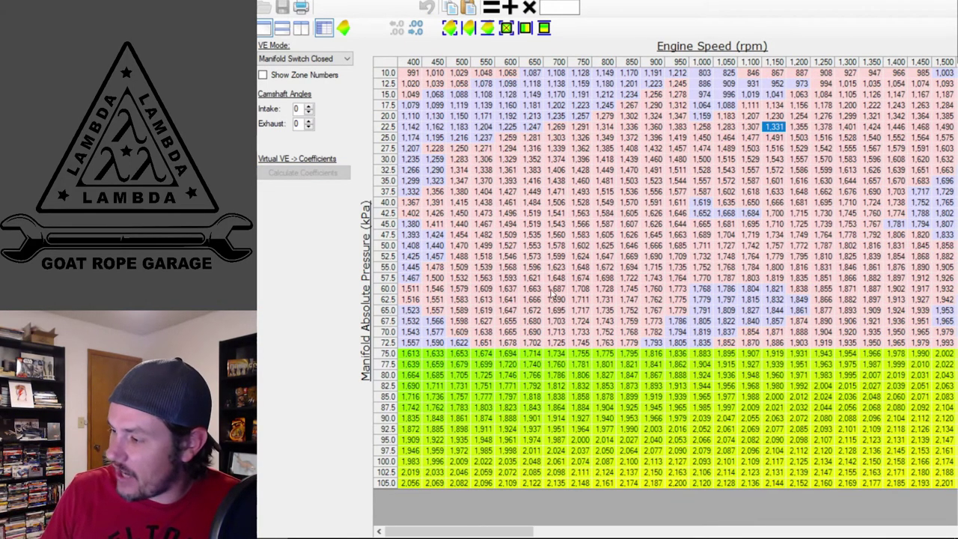
Step: Examine the recalculated table's rows from 75 kPa upward, especially the 75 to 85 kPa cells between 550 and 800 rpm
left_click(387, 355)
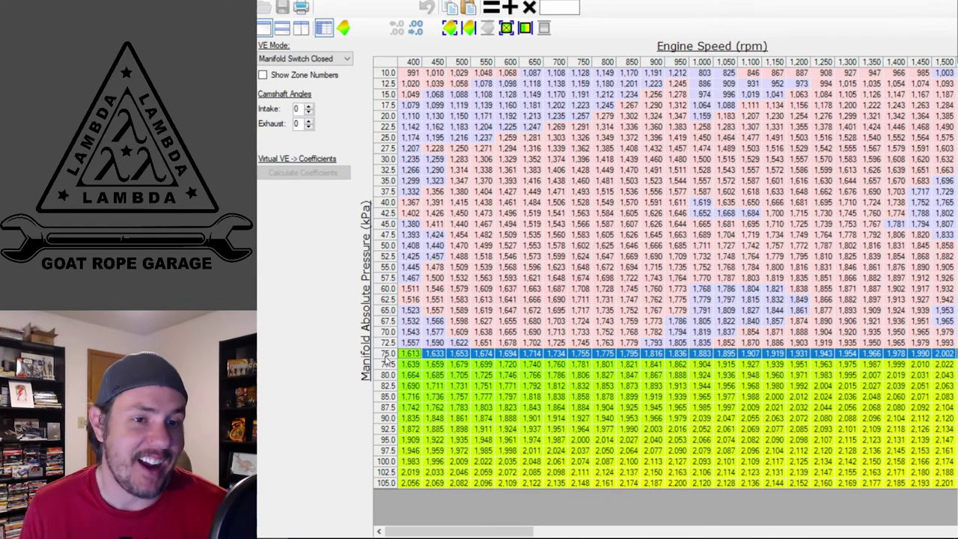
left_click(468, 364)
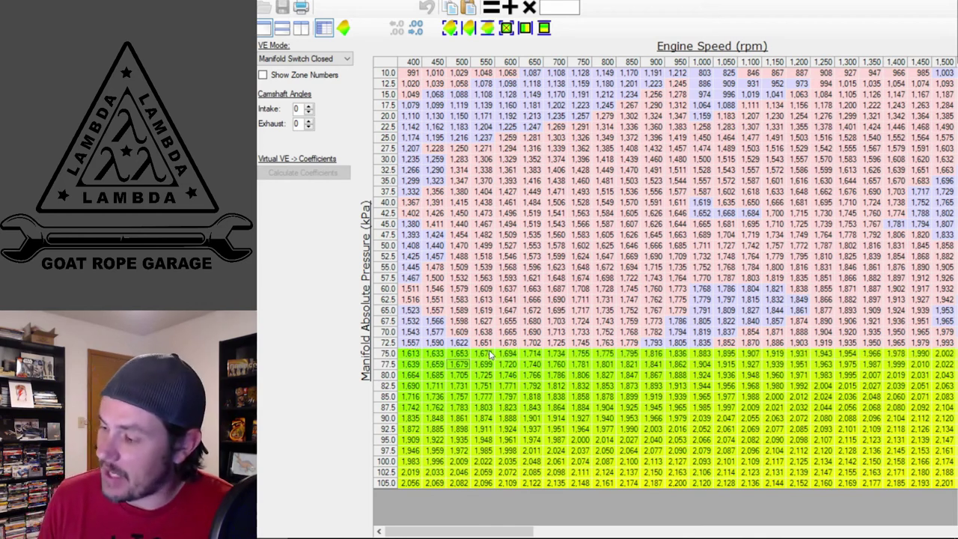
left_click_drag(490, 354, 554, 375)
left_click(553, 376)
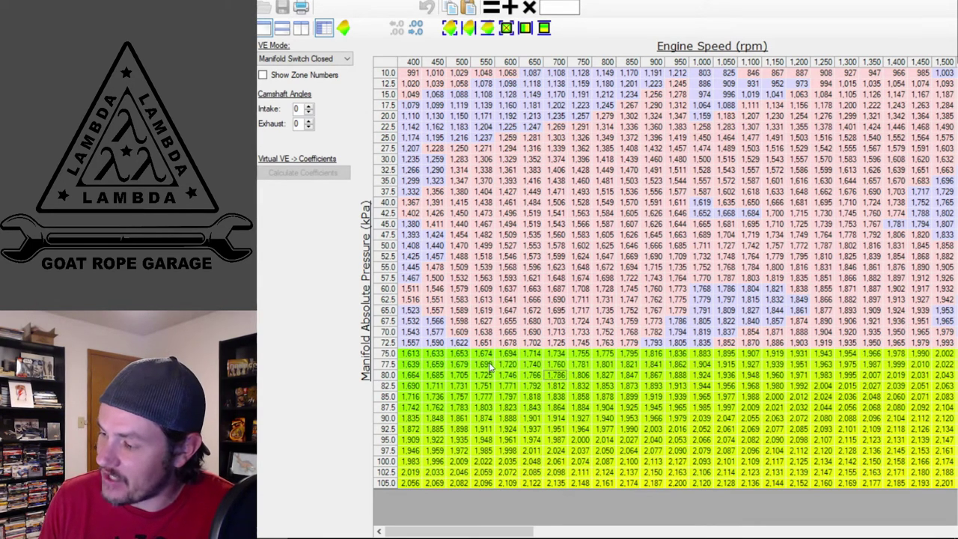
left_click_drag(487, 355, 608, 402)
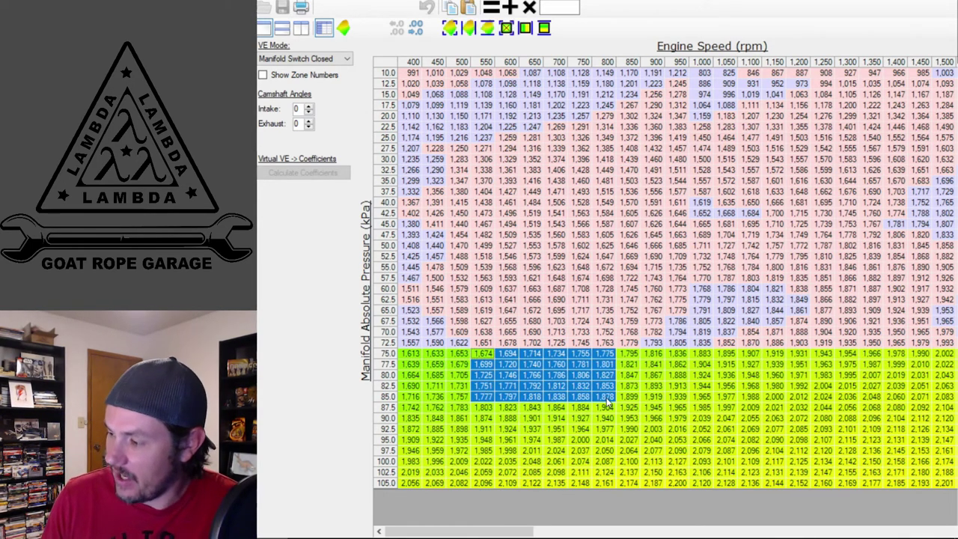
left_click(606, 398)
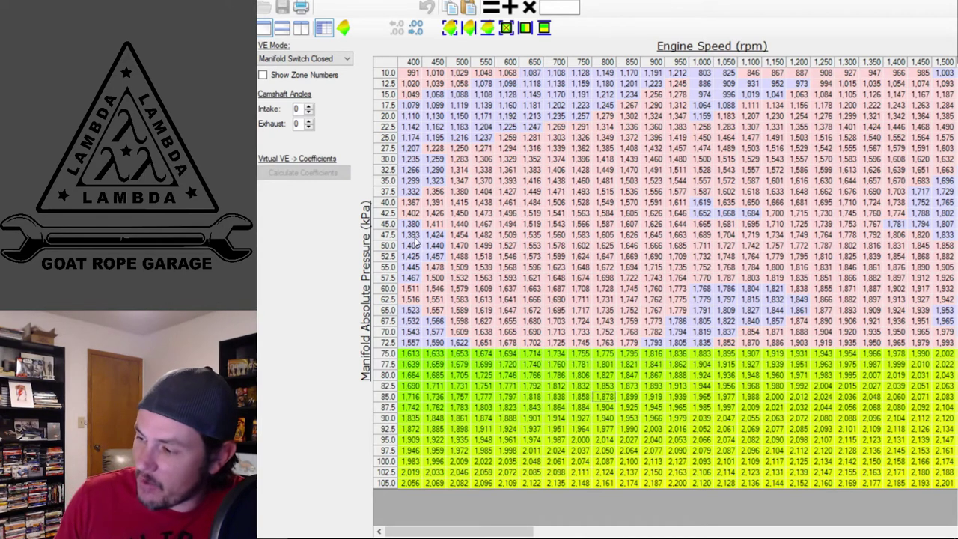
Step: Examine the recalculated low-rpm cells between 42.5 and 62.5 kPa and the 17.5 to 35 kPa block from 650 to 950 rpm
left_click_drag(409, 220, 442, 283)
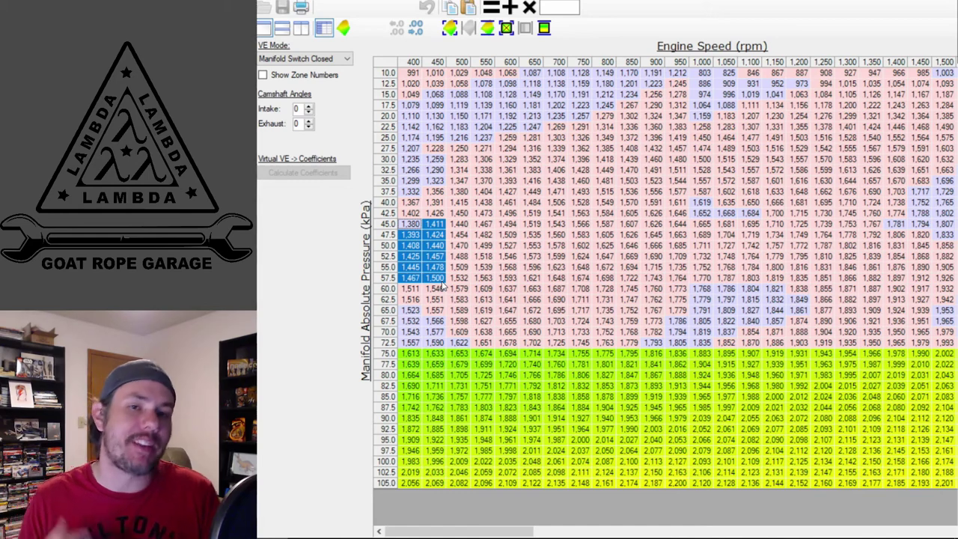
left_click(442, 283)
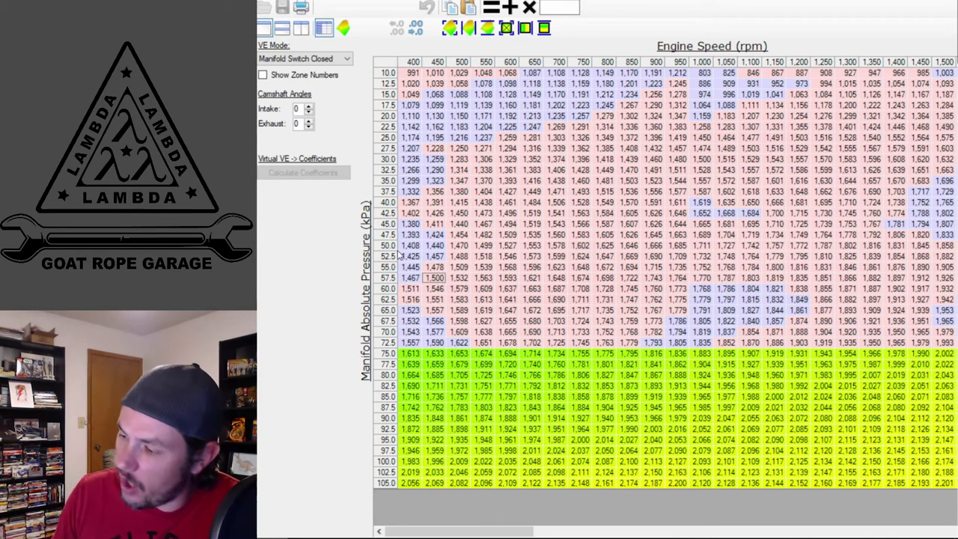
left_click_drag(390, 234, 395, 289)
left_click(461, 288)
left_click_drag(413, 223, 565, 303)
left_click(563, 303)
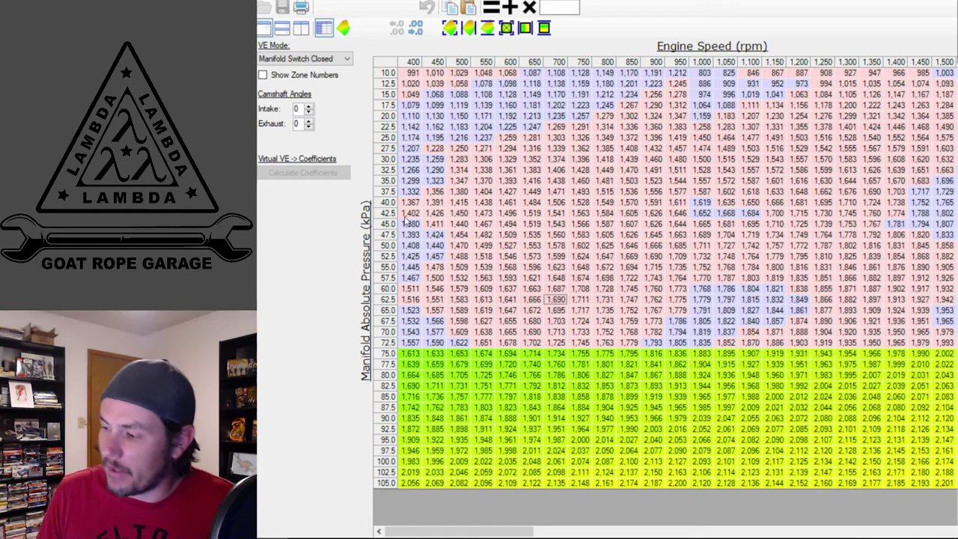
left_click_drag(410, 213, 452, 292)
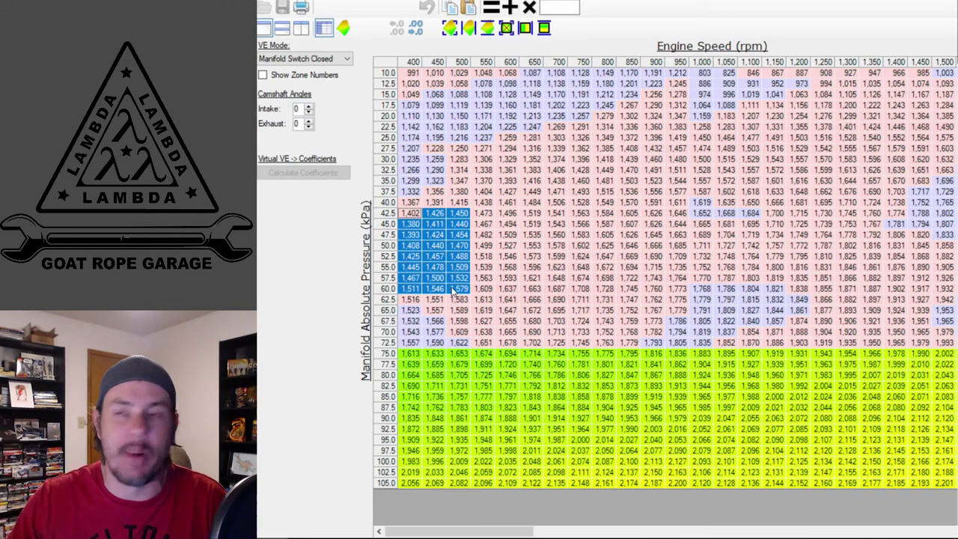
left_click(453, 291)
left_click_drag(531, 106, 677, 187)
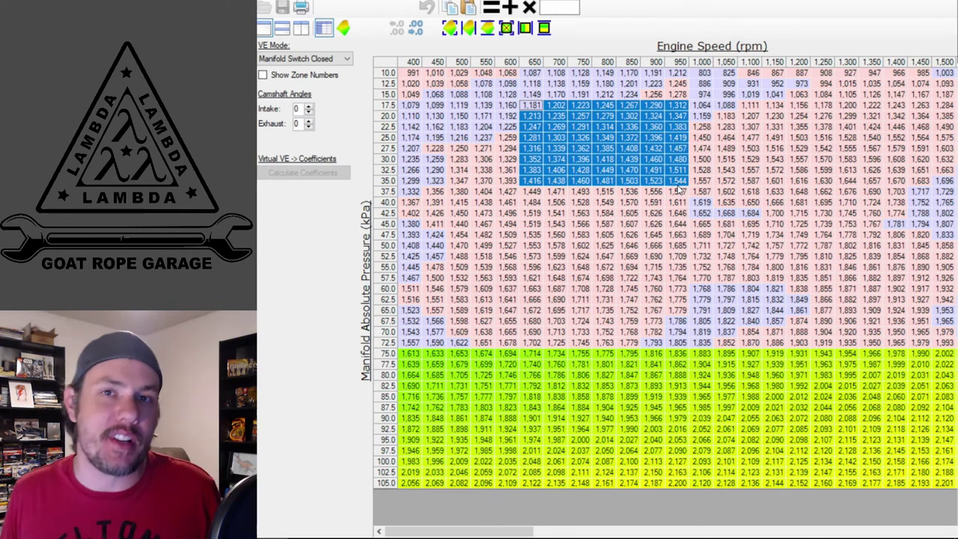
left_click(633, 183)
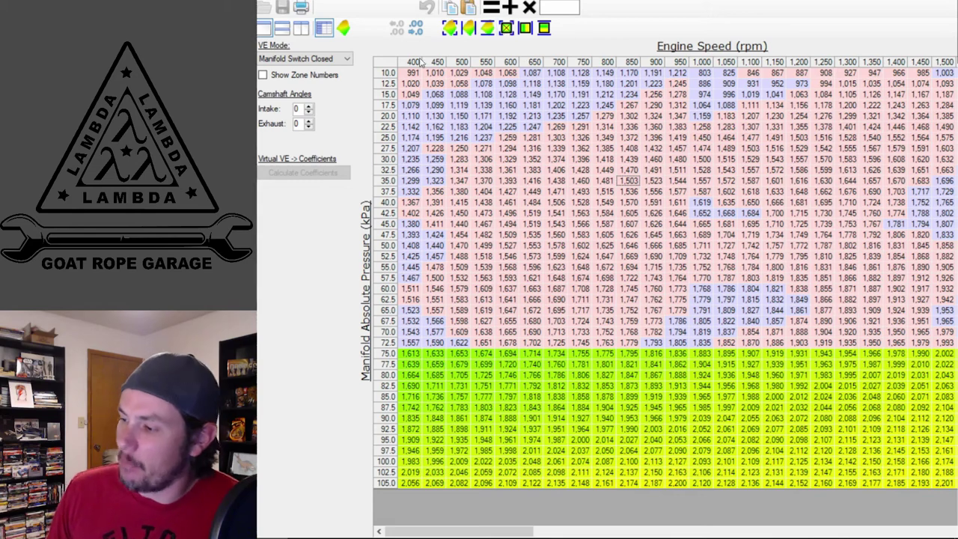
Step: Copy the entire Manifold Switch Closed VE table into the Manifold Switch Open mode and calculate its coefficients
left_click(388, 68)
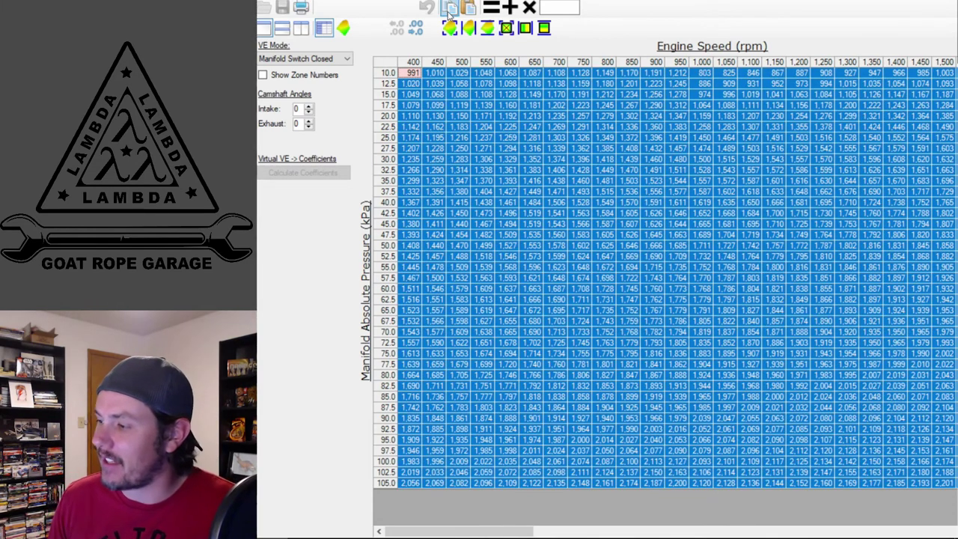
left_click(349, 57)
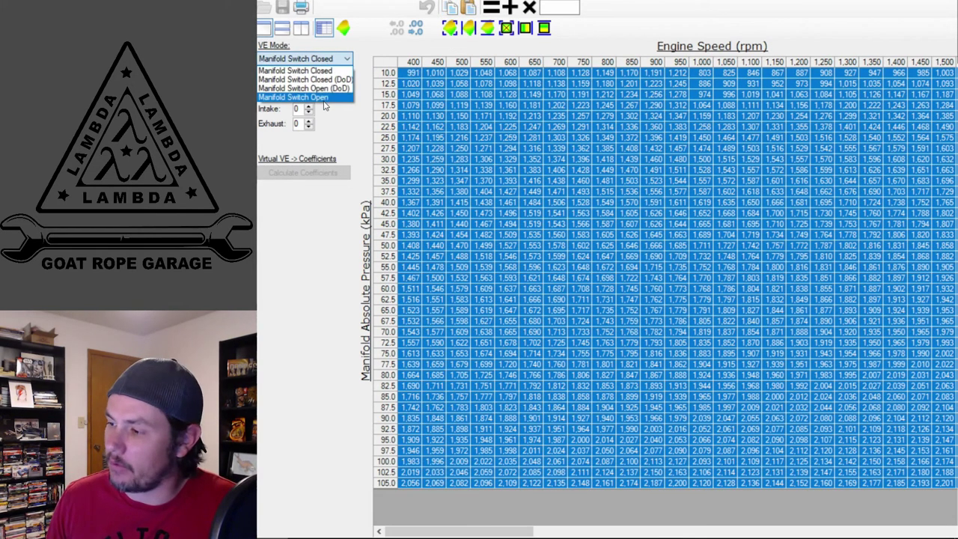
left_click(324, 98)
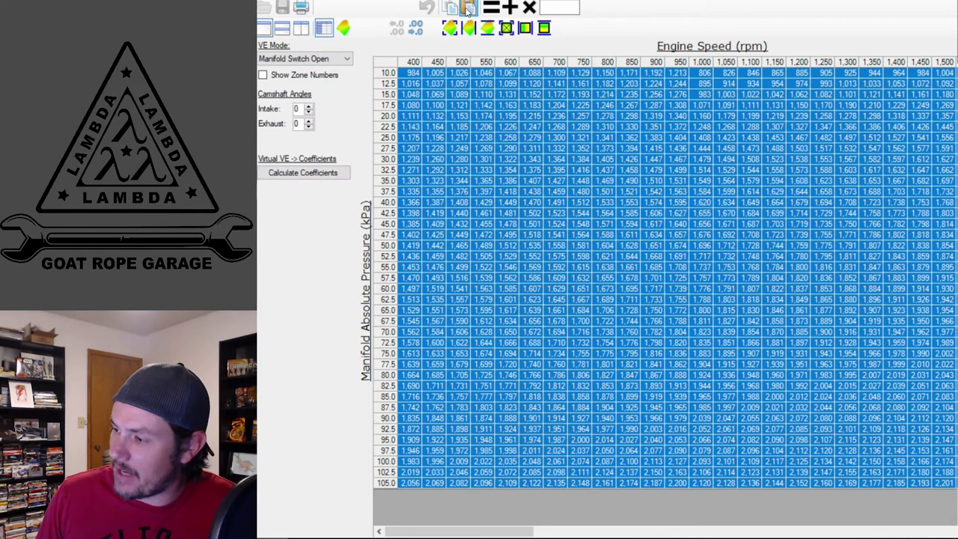
left_click(316, 172)
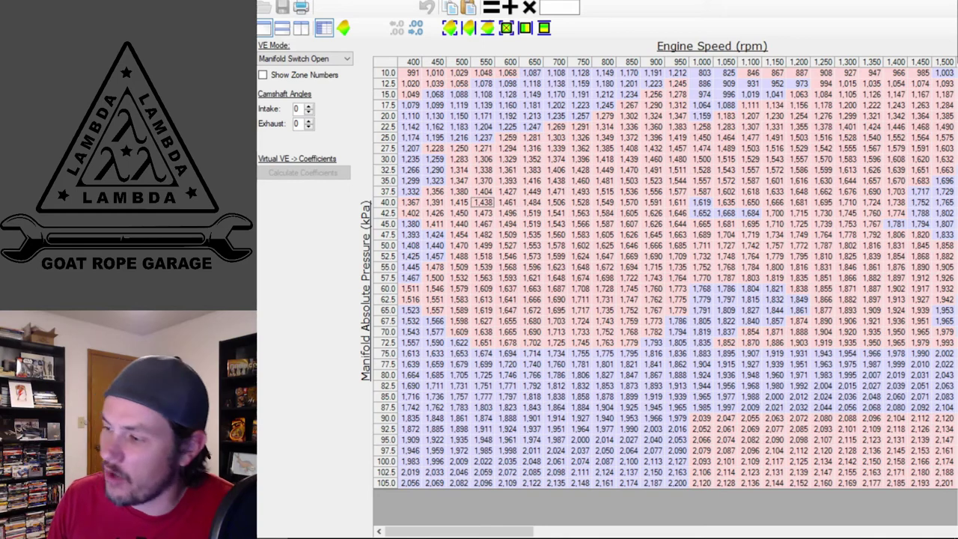
Step: Switch to the main tune editor window and save the tune as 2009Corvettez06StockSDStep2
key("alt+Tab")
left_click(273, 5)
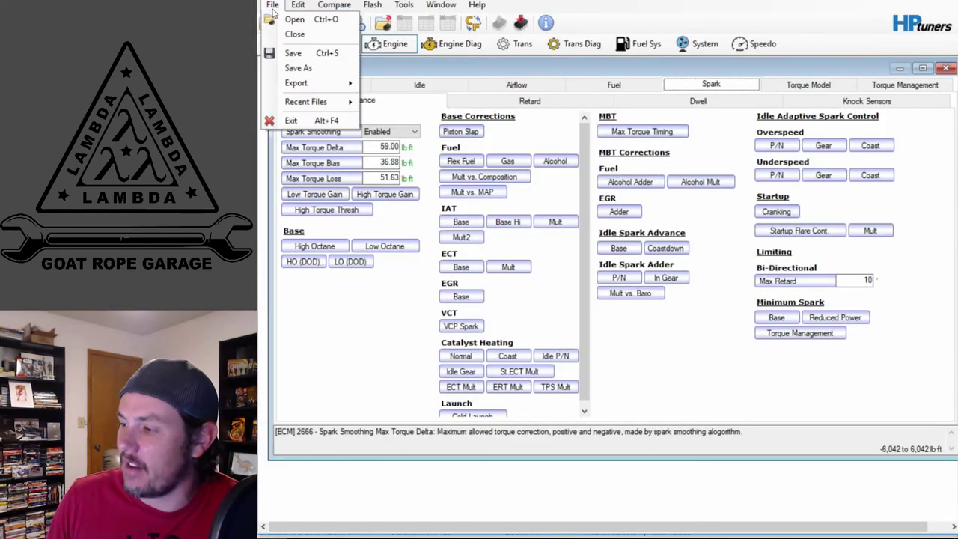
left_click(284, 67)
left_click(466, 251)
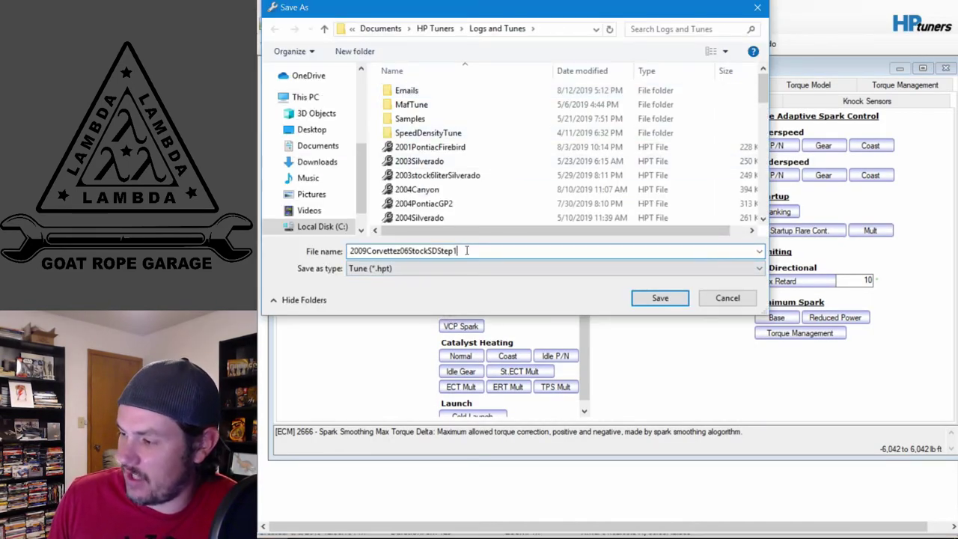
key("BackSpace")
type("2")
key("Return")
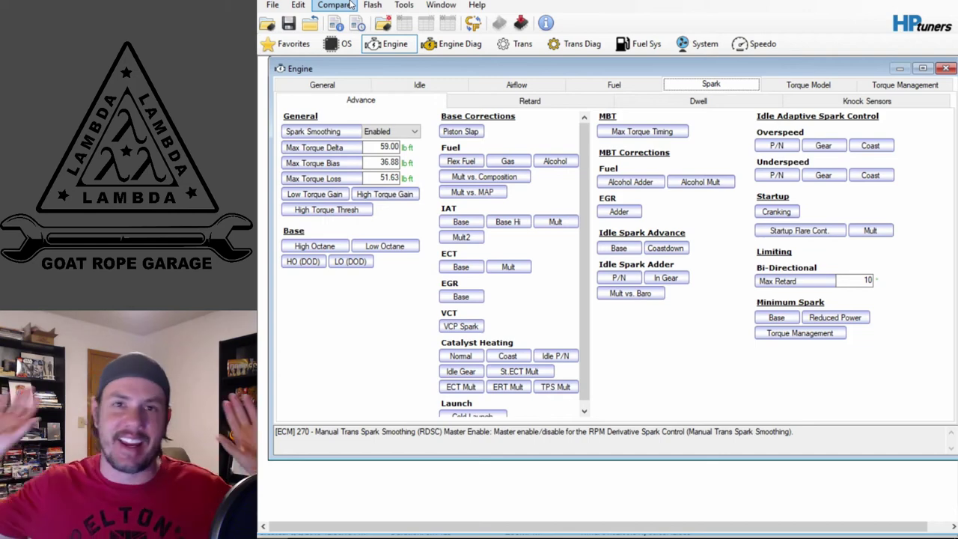
Step: Load another tune from the Logs and Tunes folder as the compare file
left_click(351, 5)
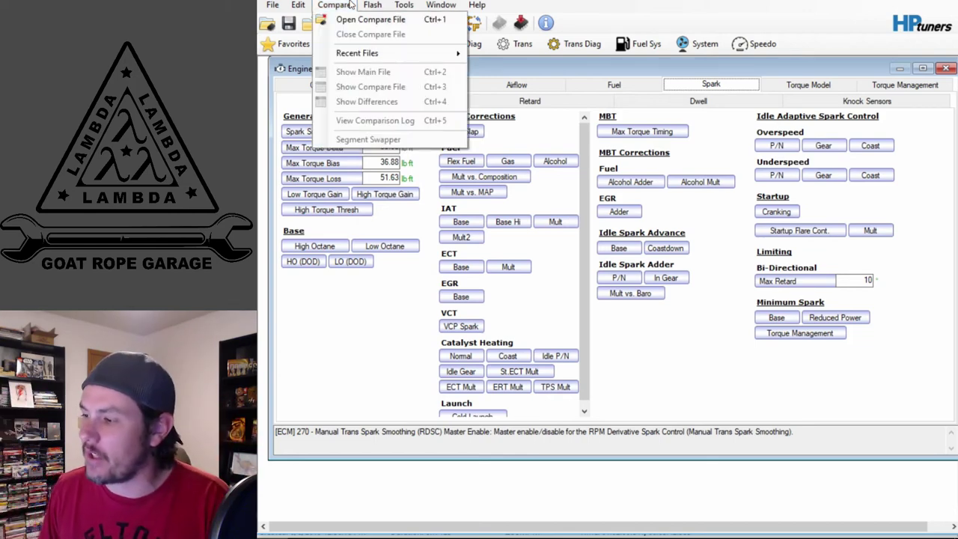
left_click(359, 22)
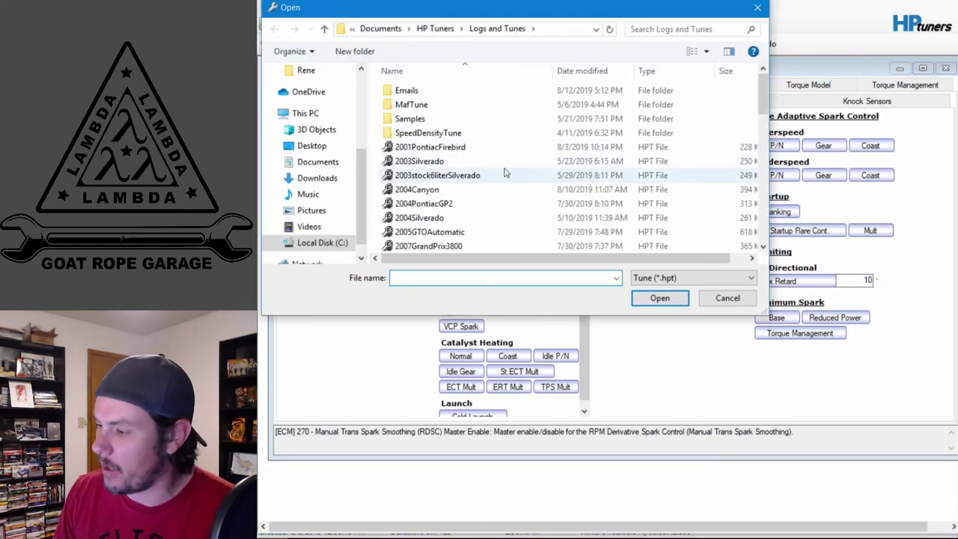
scroll(504, 172, "down", 2)
double_click(524, 202)
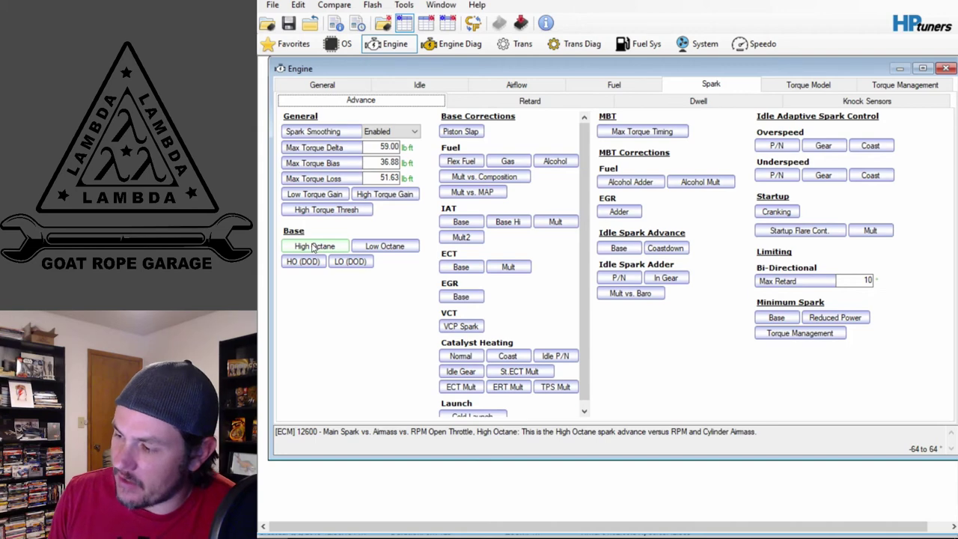
Step: Add 4 degrees to every cell of the High Octane main spark table and close the table
left_click(314, 245)
left_click(285, 147)
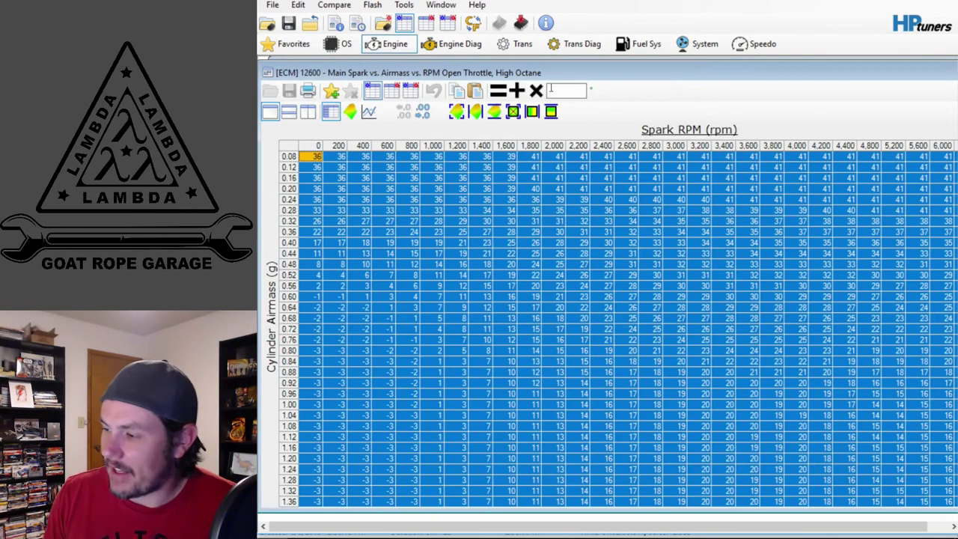
left_click(575, 90)
type("4")
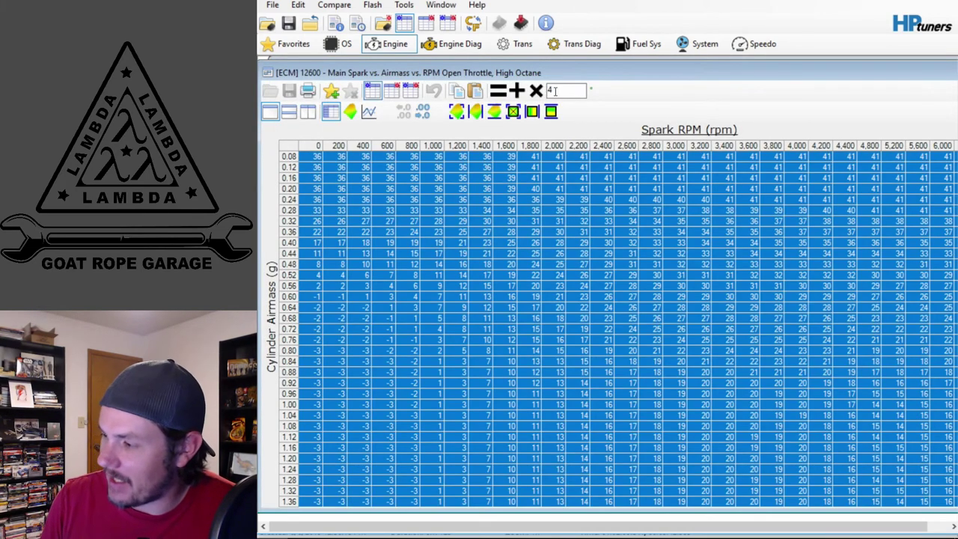
left_click(517, 90)
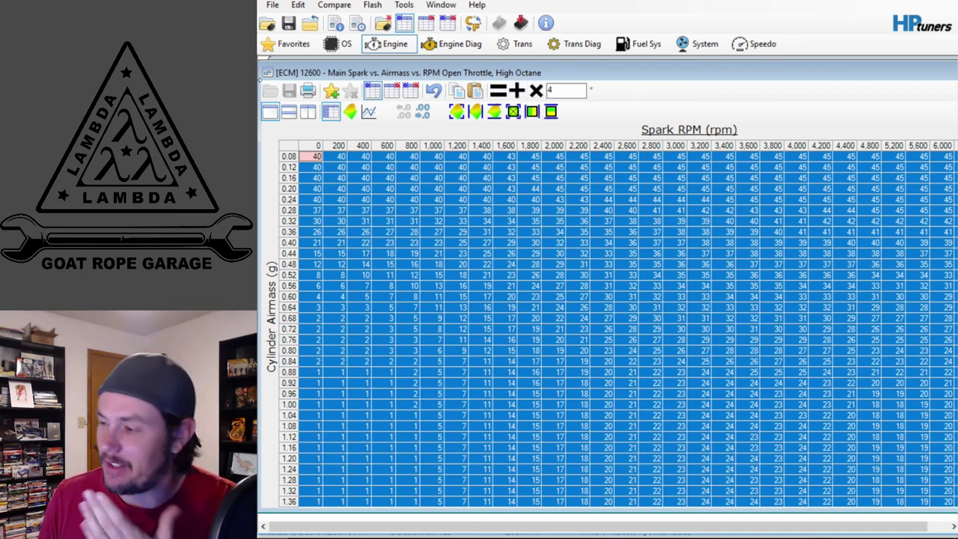
left_click(267, 73)
left_click(344, 191)
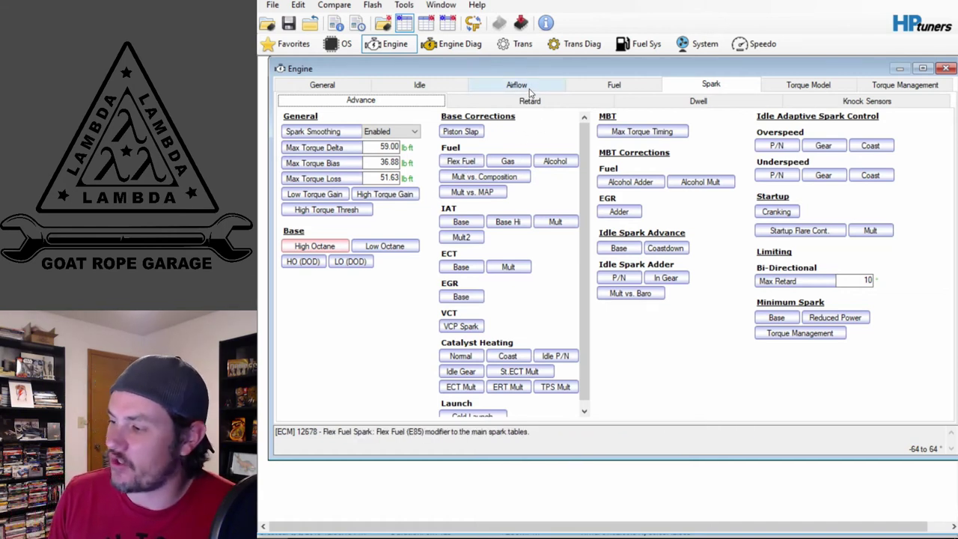
Step: Compare the Dynamic Airflow High RPM Disable and Re-enable settings between the main and compare files
left_click(442, 87)
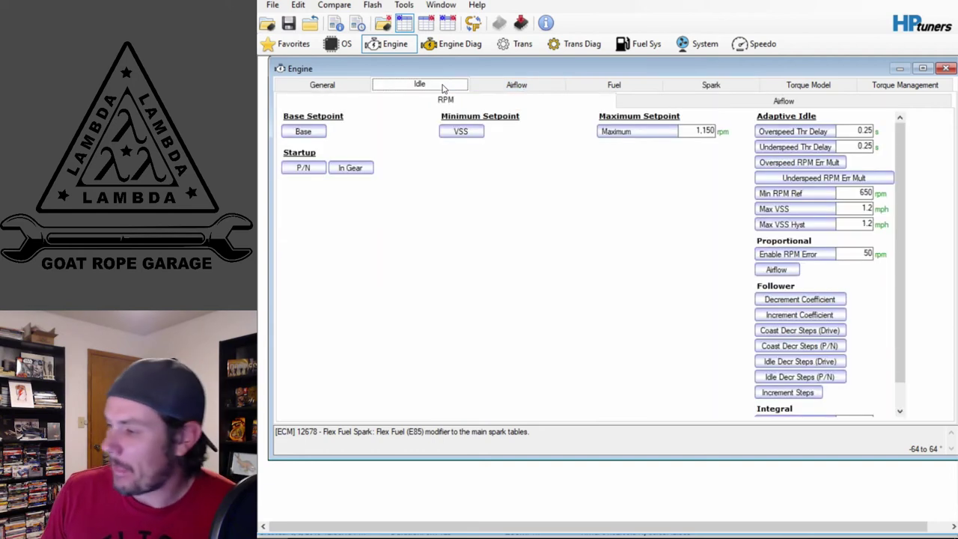
left_click(498, 88)
left_click(445, 101)
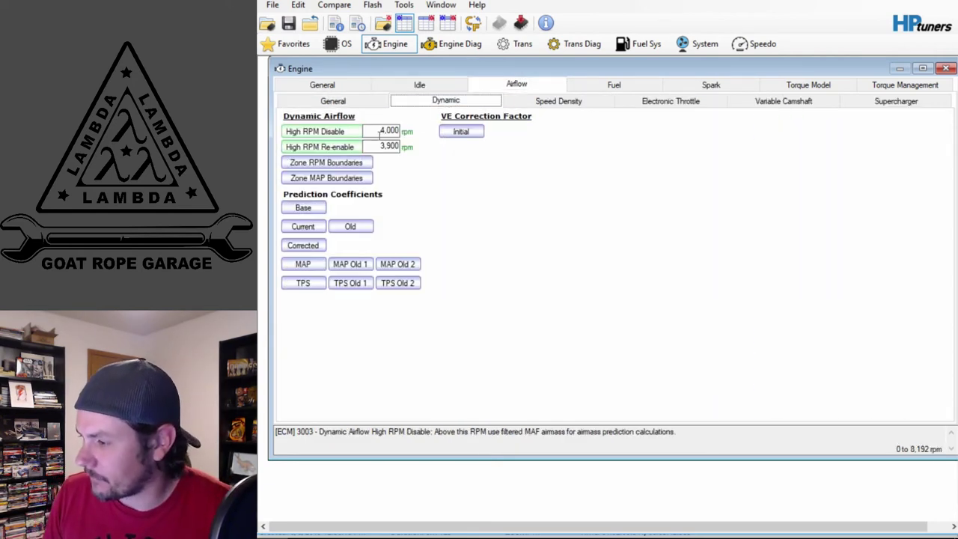
left_click(423, 24)
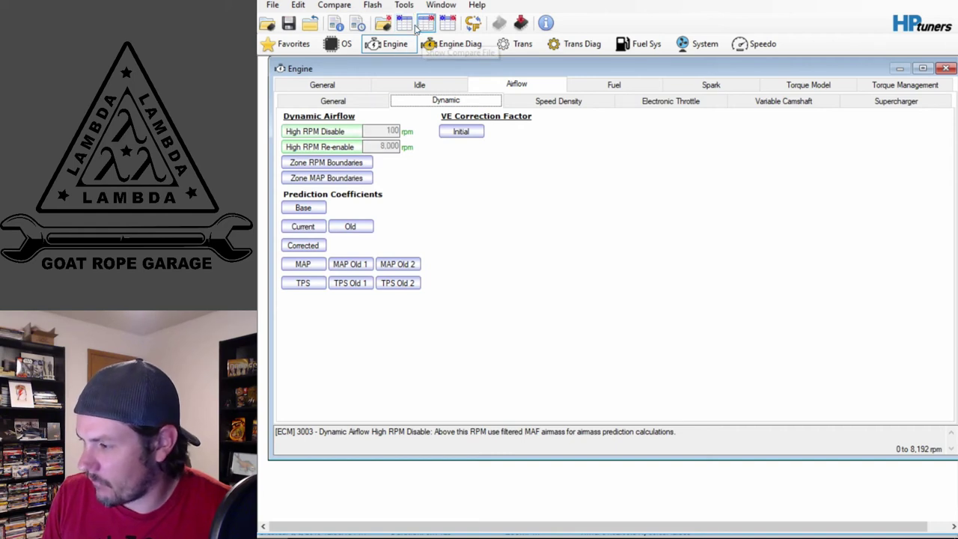
left_click(404, 24)
Step: Load 2009Corvettez06Stock from the Logs and Tunes folder as the compare file
left_click(334, 5)
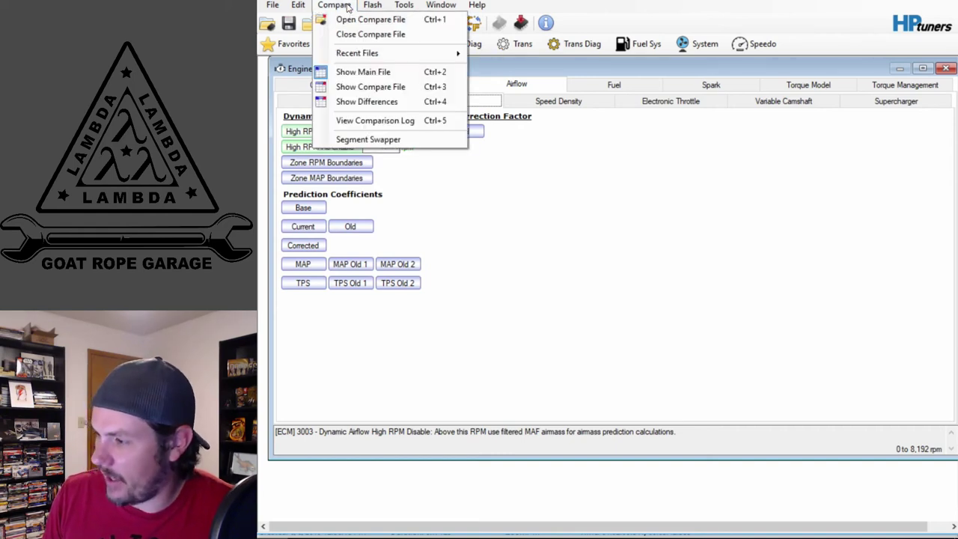
key("ctrl+o")
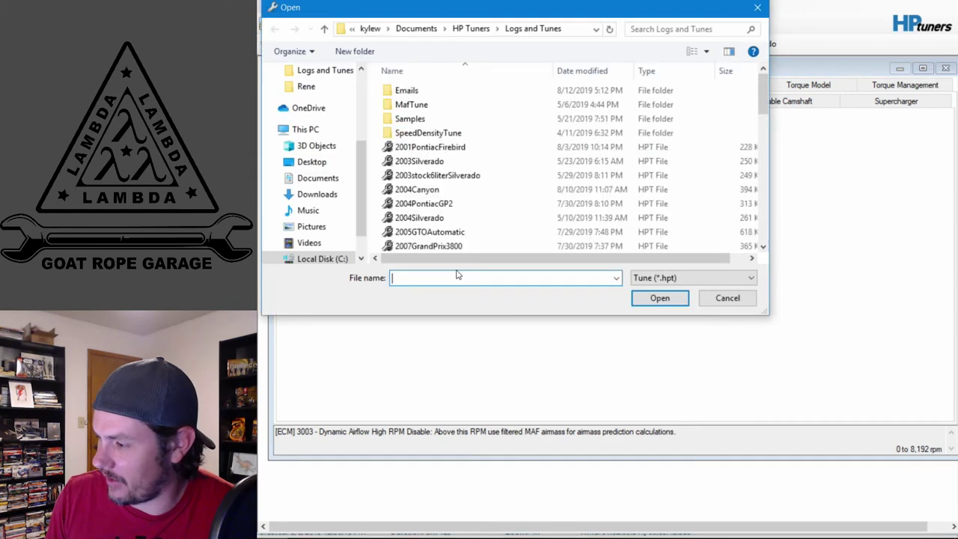
scroll(479, 195, "down", 2)
scroll(518, 219, "down", 1)
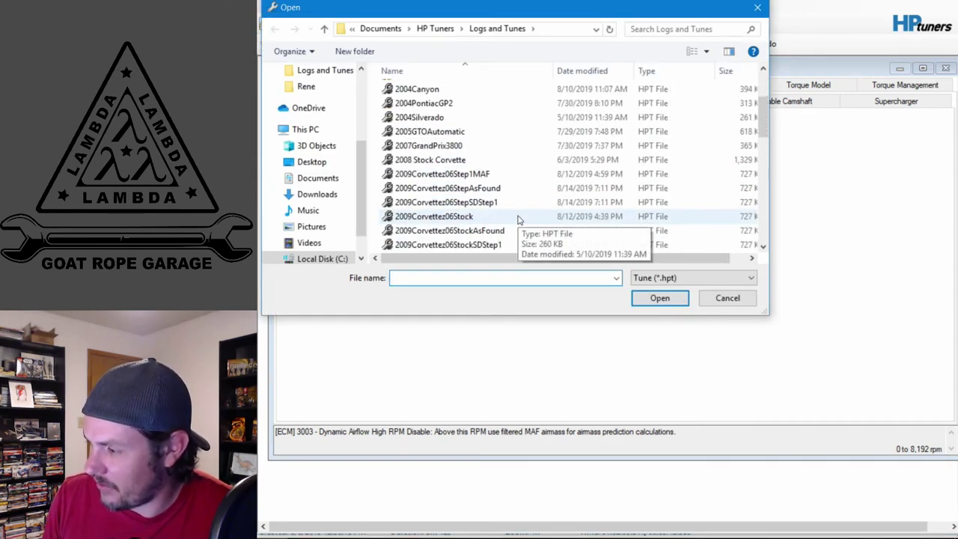
double_click(482, 217)
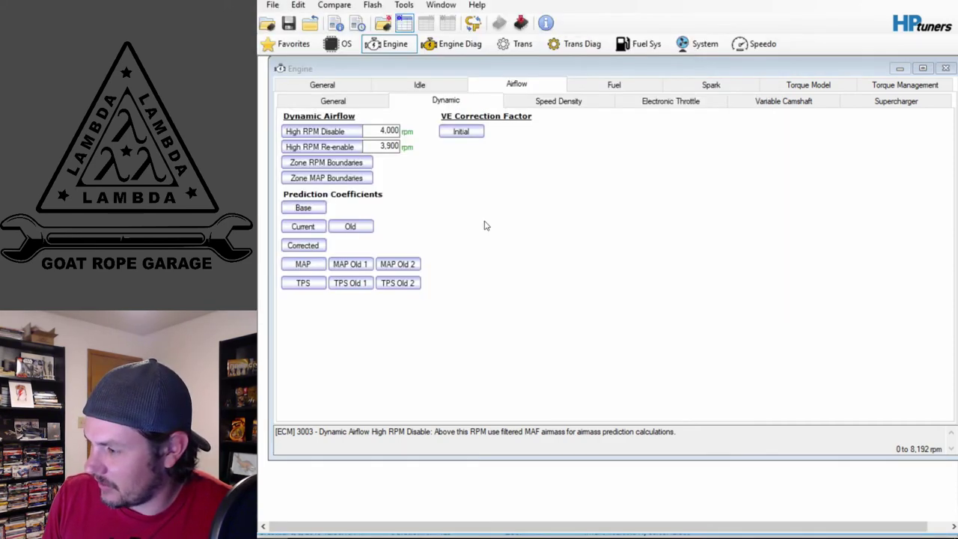
Step: Check the stock oxygen sensor fuel settings and set the main file's Long Term Fuel Trims Min ECT to 102 °F and Max ECT to 284 °F
left_click(590, 90)
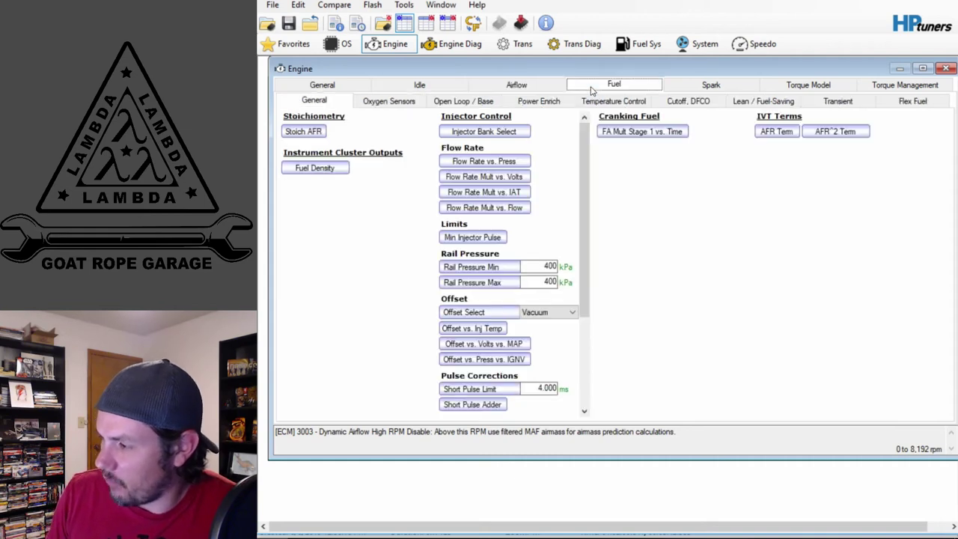
left_click(394, 104)
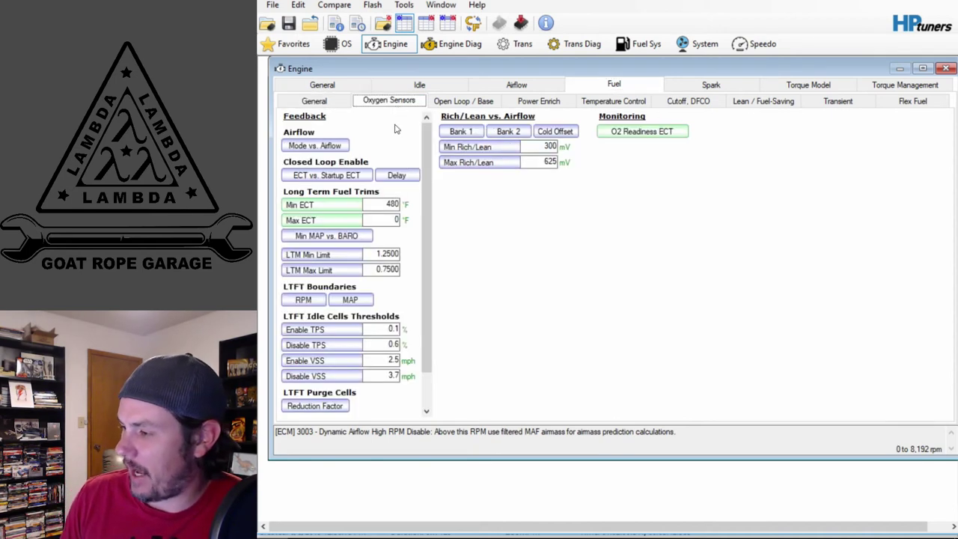
left_click(425, 23)
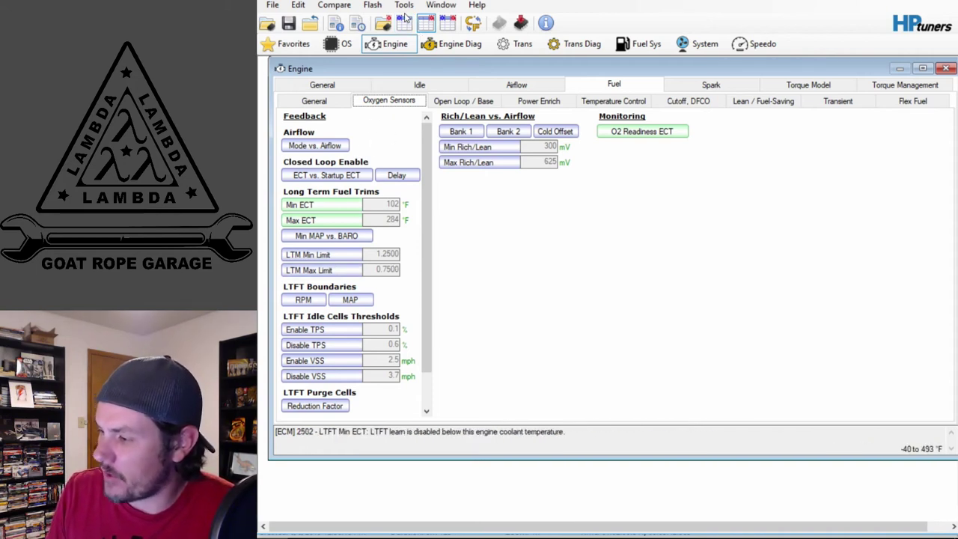
left_click(404, 21)
left_click(404, 204)
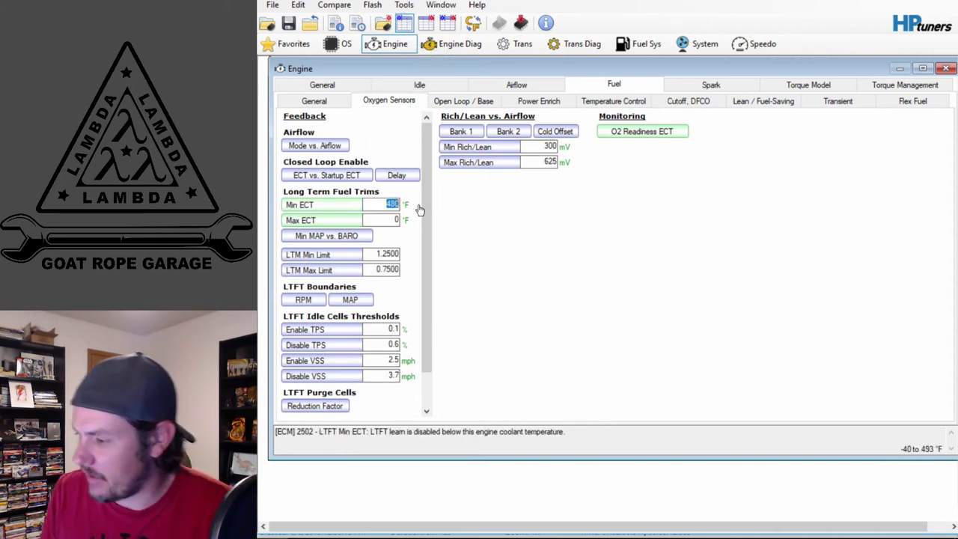
type("102")
key("Tab")
type("2")
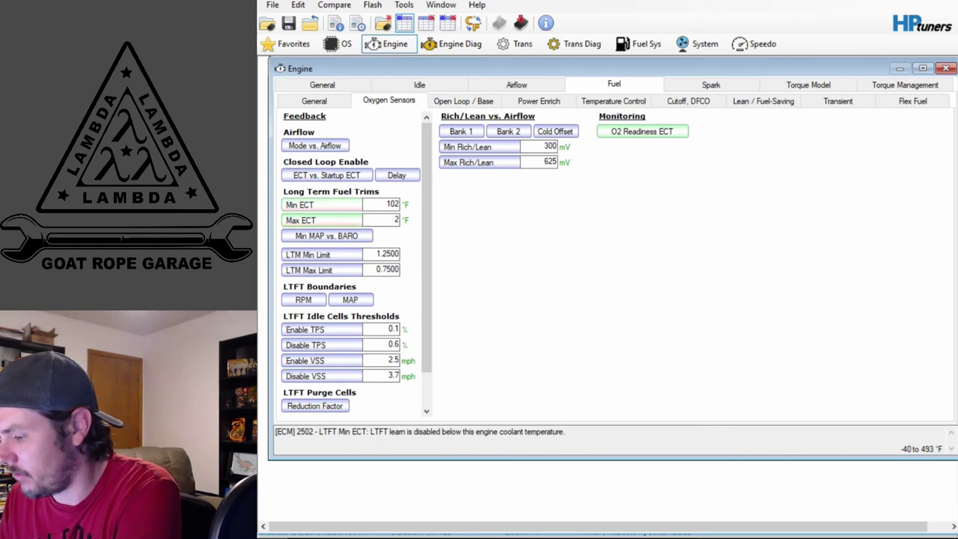
type("84")
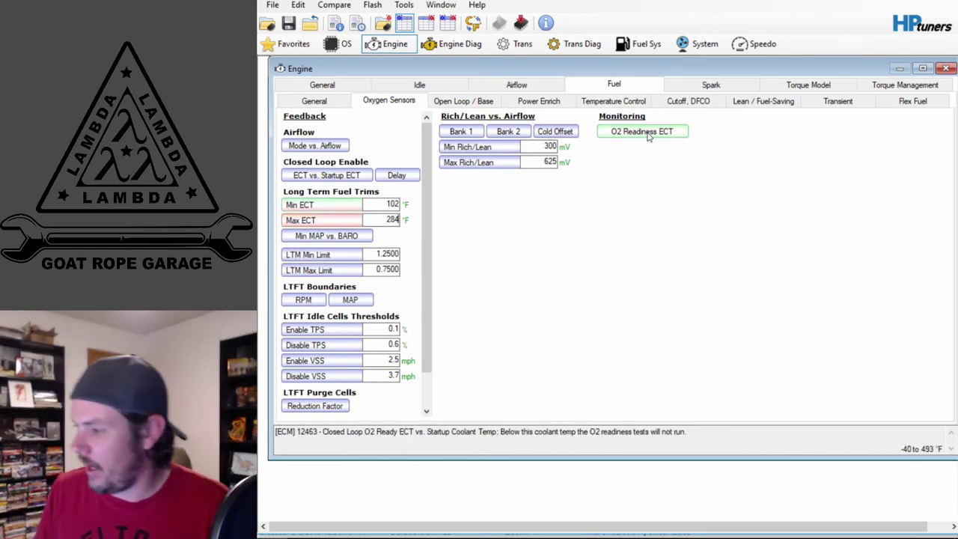
Step: Set every cell of the O2 Readiness ECT table to -40 °F and close the table
left_click(645, 131)
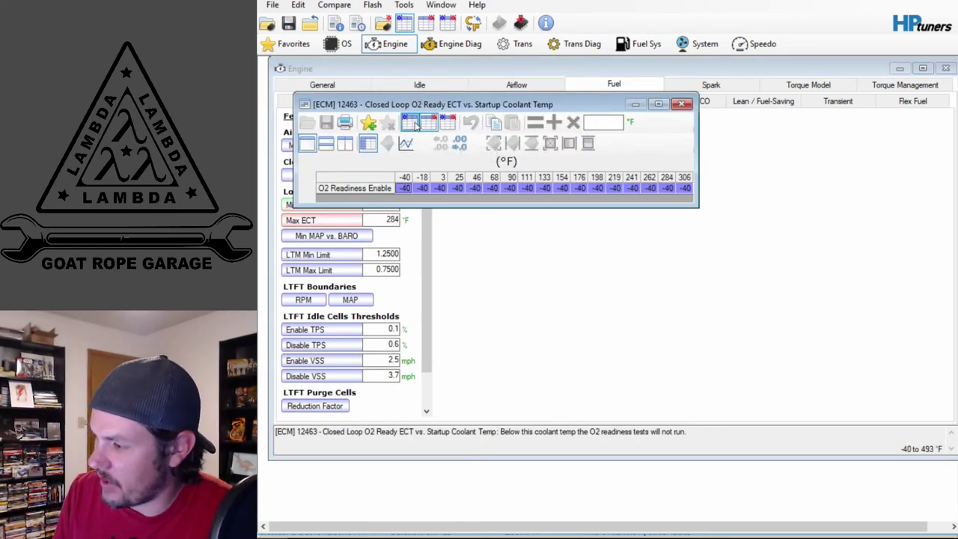
left_click(404, 188)
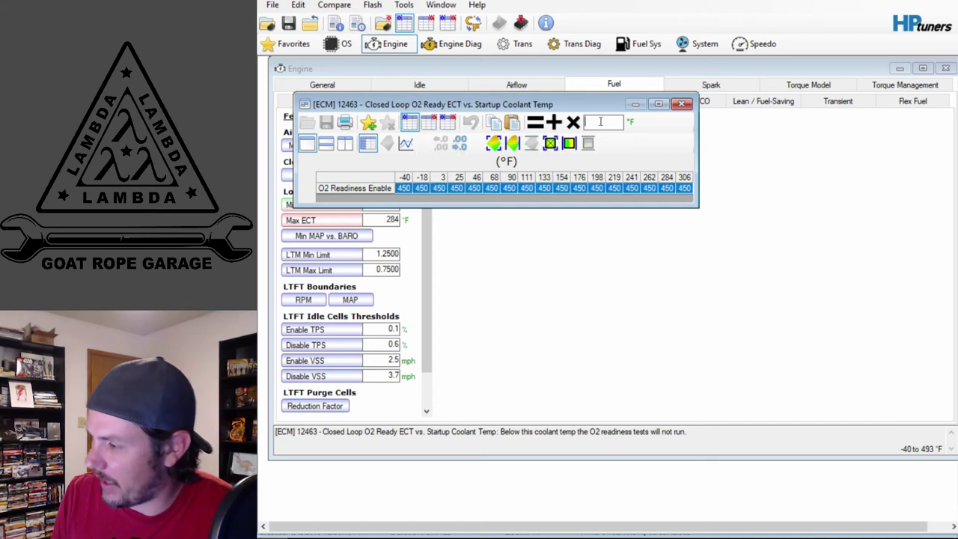
type("-40")
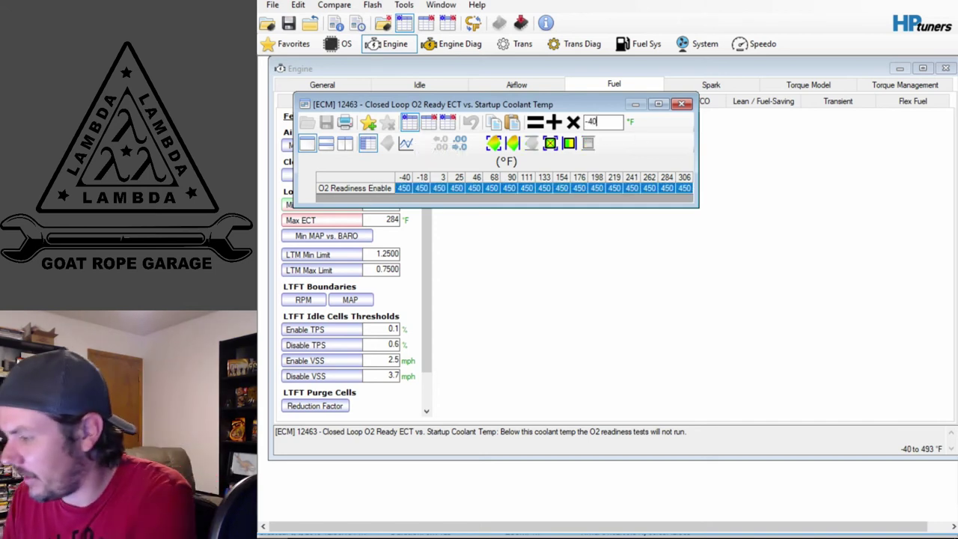
left_click(535, 122)
left_click(681, 104)
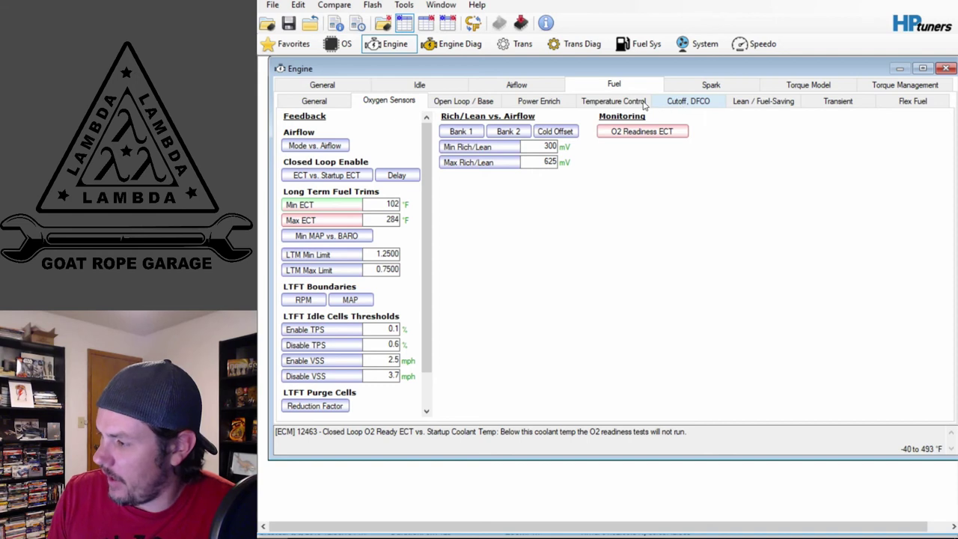
Step: Enable catalyst over-temperature protection (COT) in the fuel temperature control settings
left_click(481, 102)
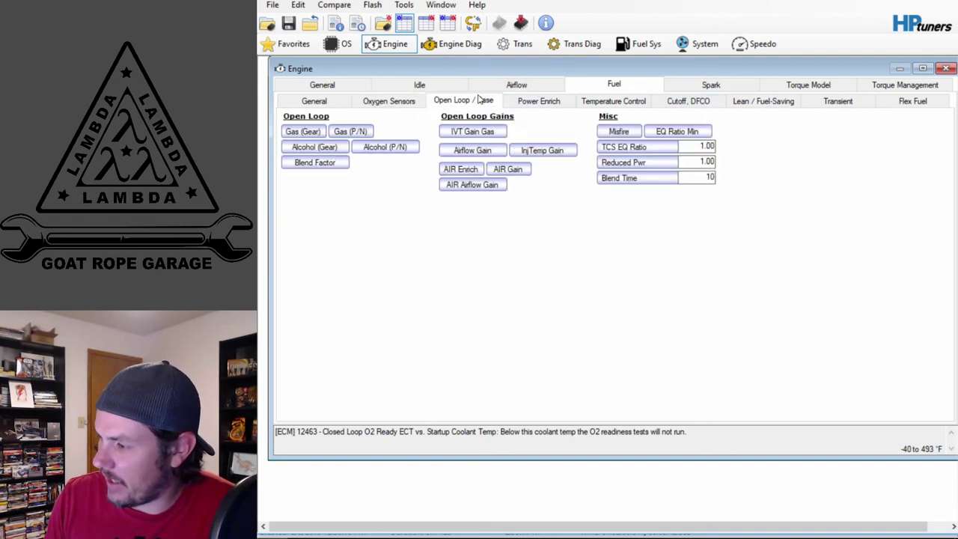
left_click(550, 108)
left_click(598, 109)
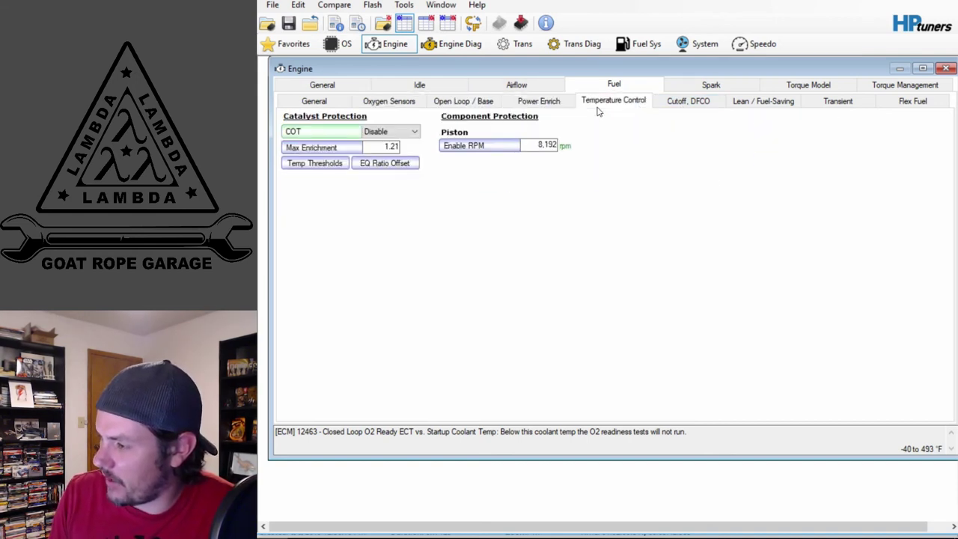
left_click(394, 133)
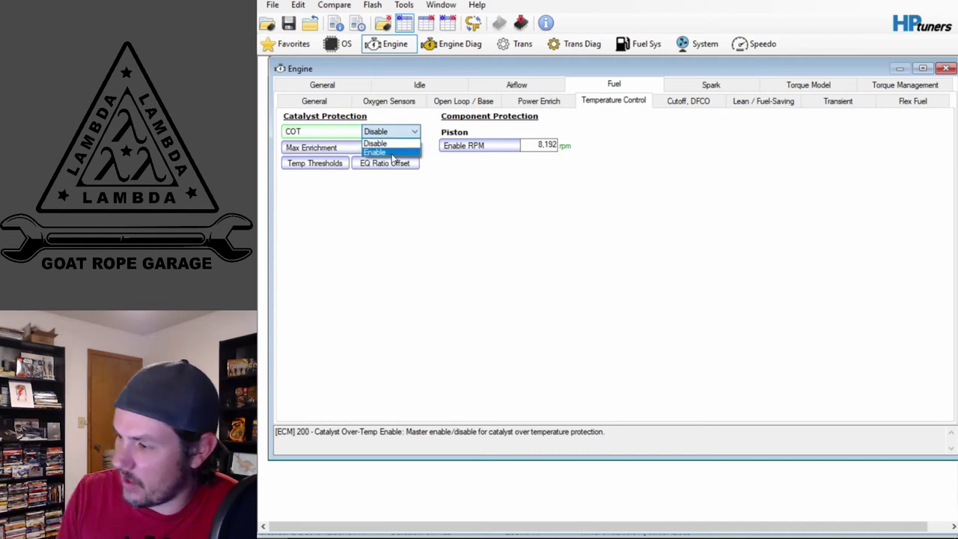
left_click(394, 151)
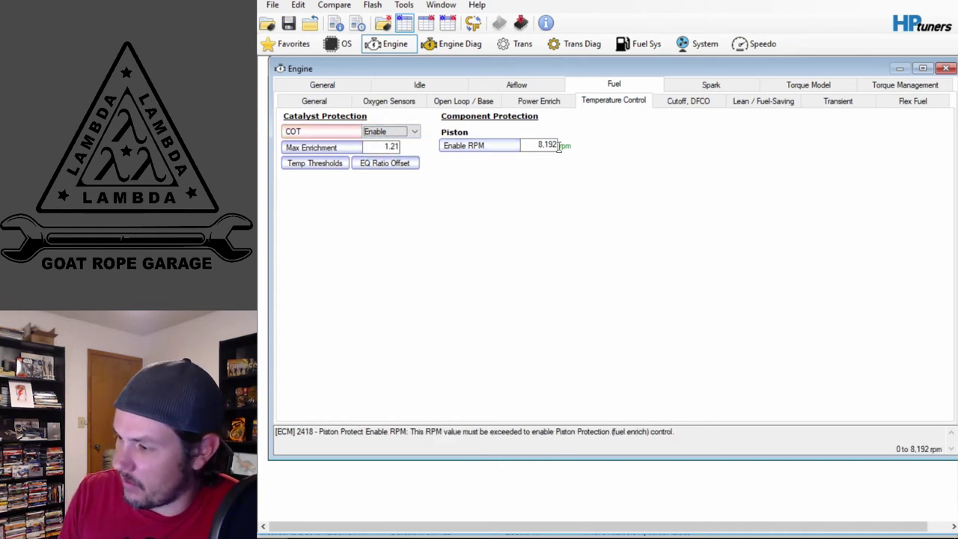
Step: Check the stock fuel cutoff settings and set the main file's Deceleration Fuel Cutoff Enable ECT to 86 °F and Disable ECT to 77 °F
left_click(690, 105)
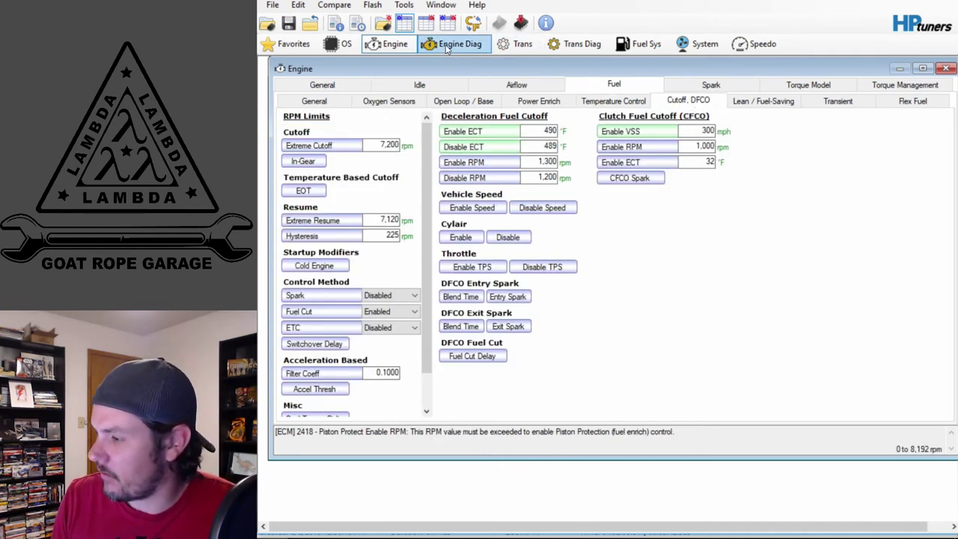
left_click(423, 24)
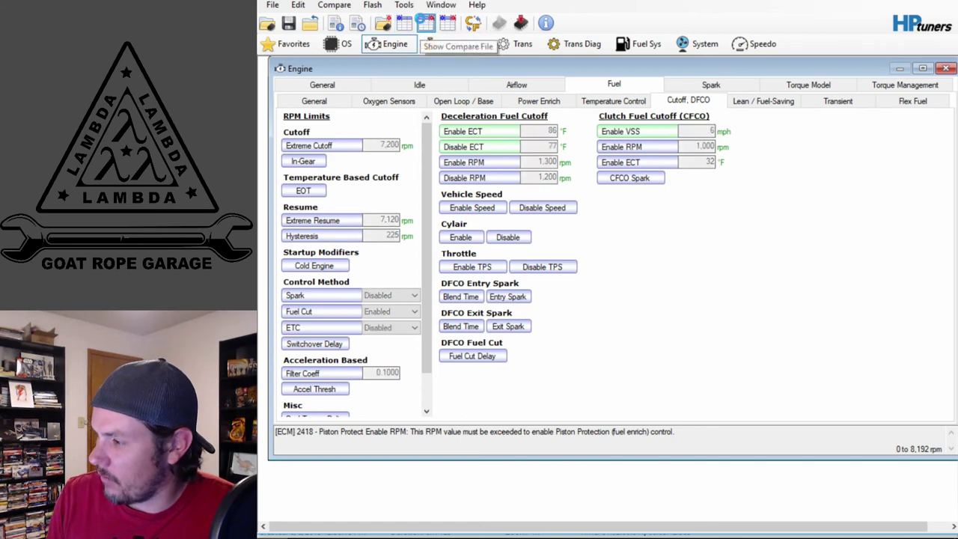
left_click(409, 24)
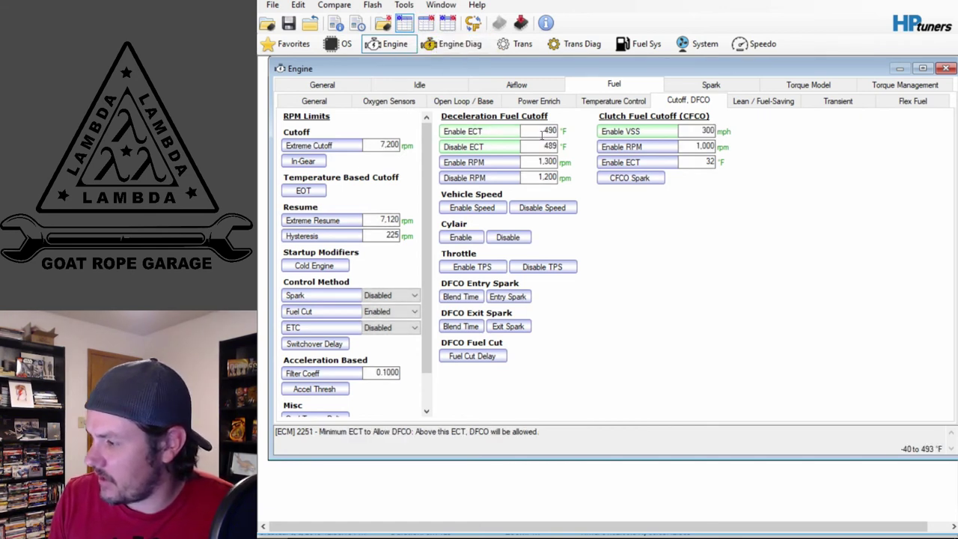
type("86")
key("Return")
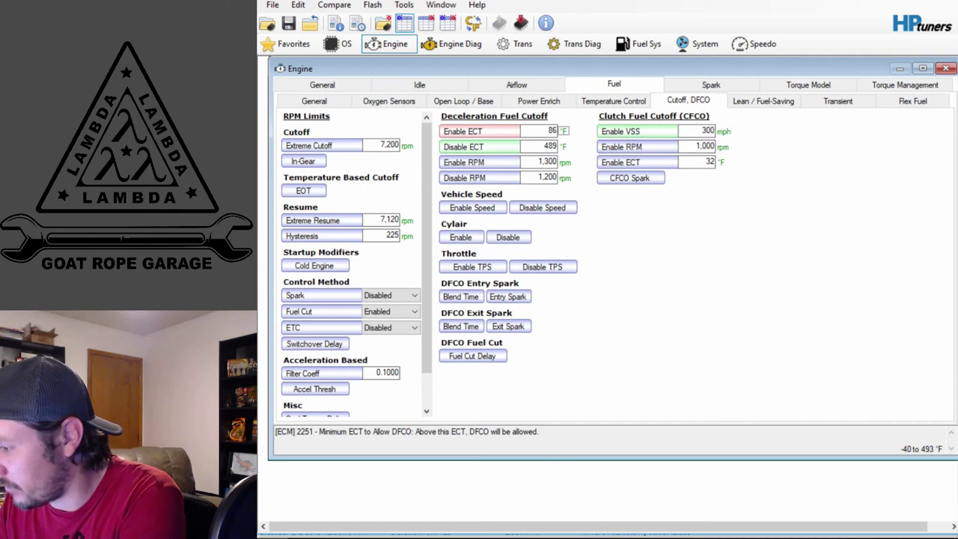
left_click(554, 146)
type("77")
key("Return")
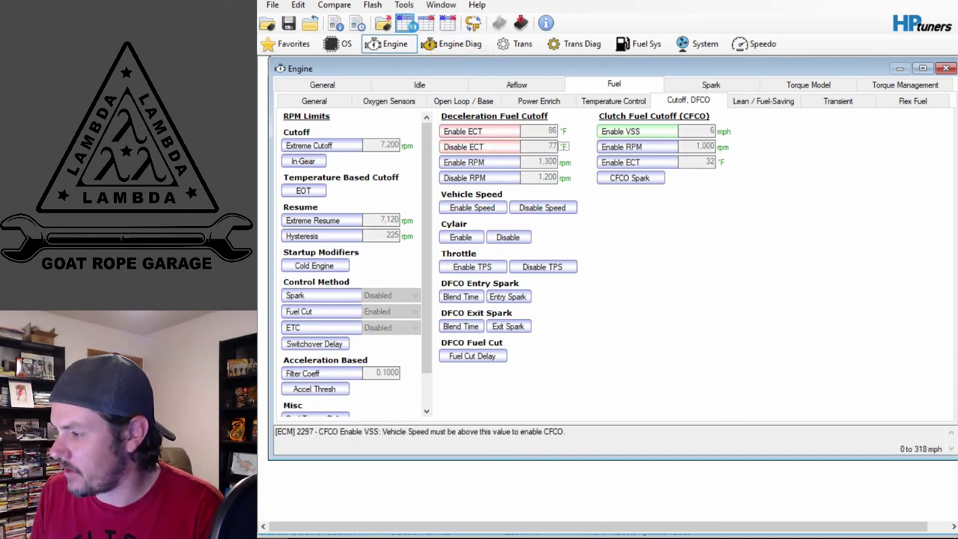
Step: Set the Clutch Fuel Cutoff Enable VSS to 6 mph
double_click(694, 136)
type("6")
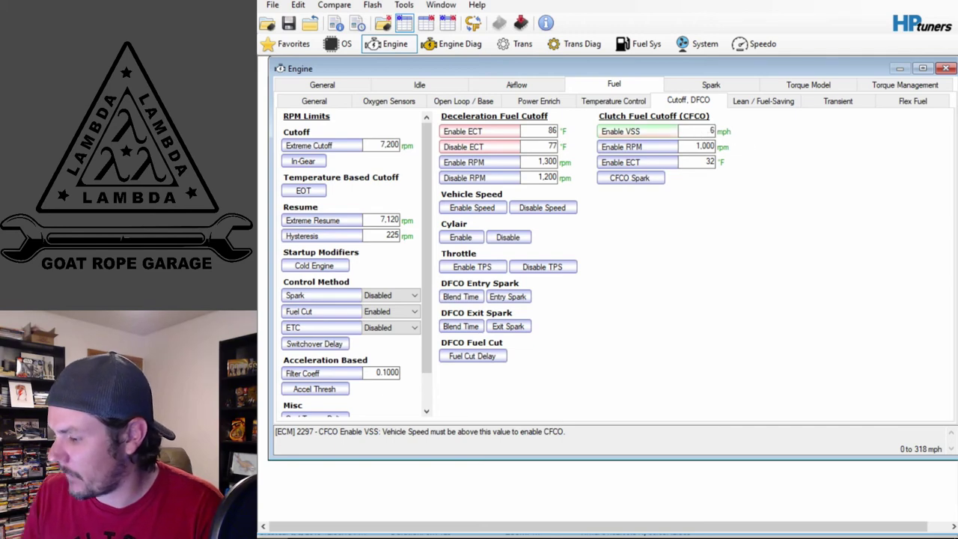
key("Return")
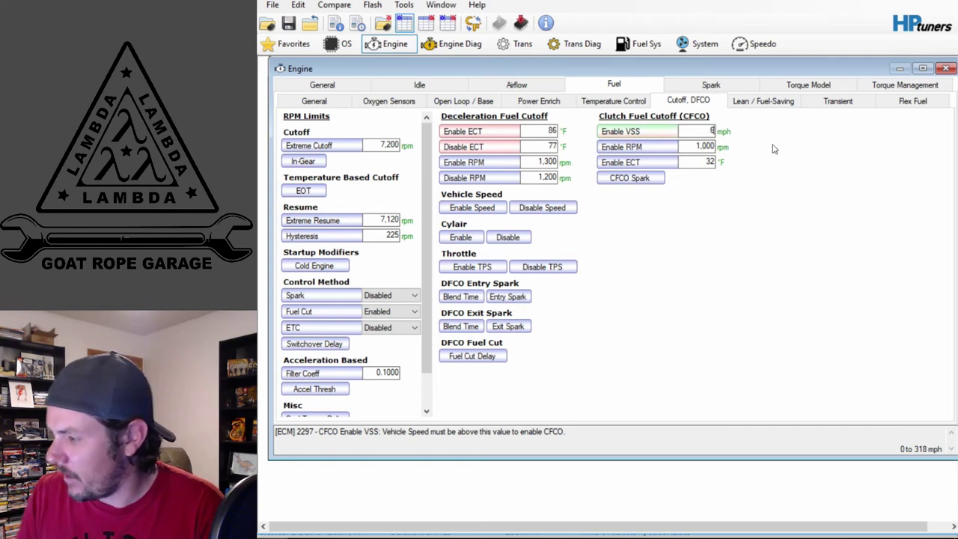
Step: Set the error mode of engine trouble code P0103, Mass or Volume Air Flow A Circuit High, to MIL on Second Error
left_click(452, 45)
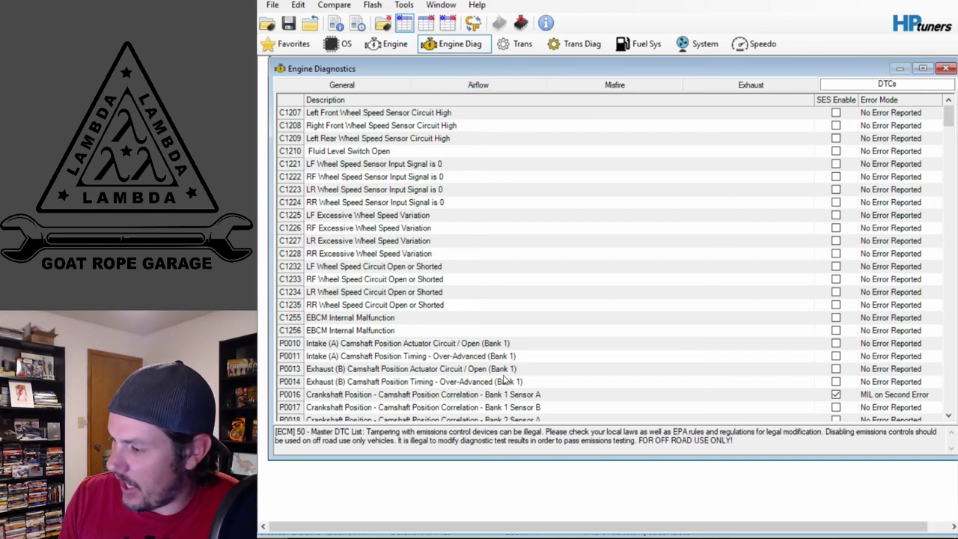
left_click_drag(949, 124, 948, 151)
left_click(908, 249)
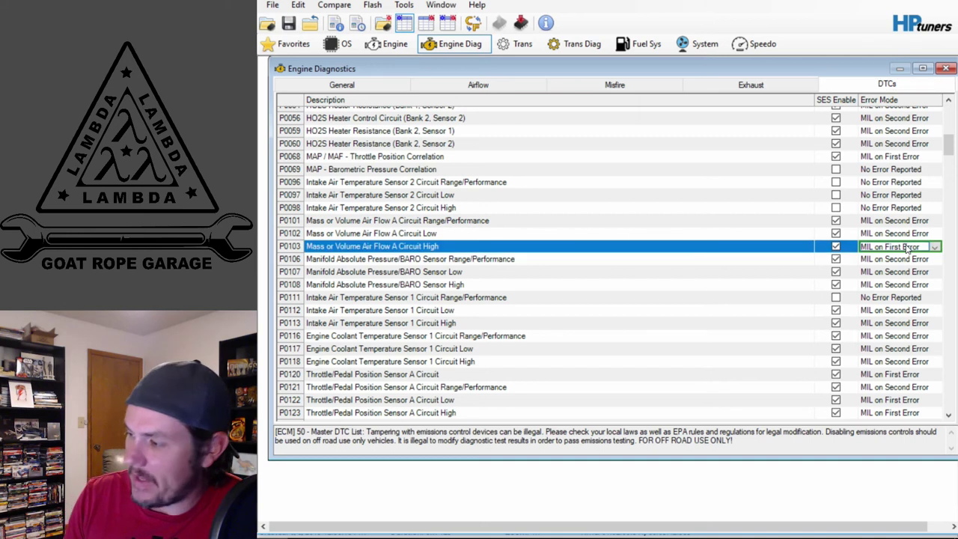
left_click(935, 252)
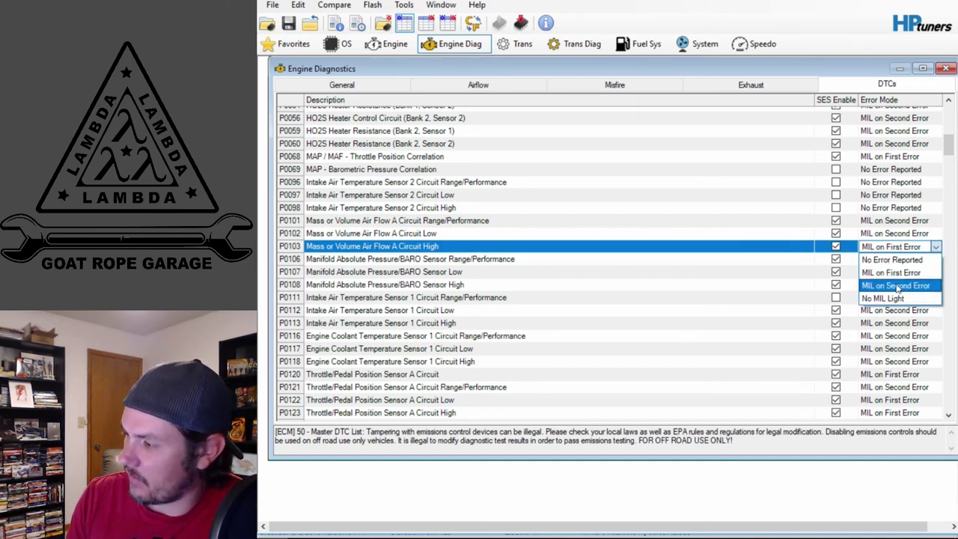
left_click(897, 288)
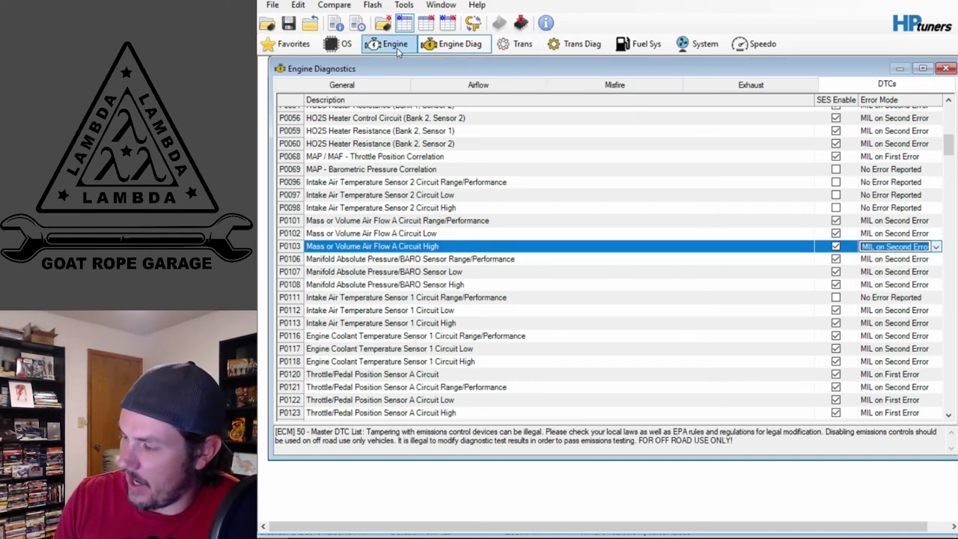
Step: Check the stock engine airflow diagnostics and set the main file's MAF Frequency Fail High to 14,500 Hz and Fail Low to 291 Hz
left_click(462, 86)
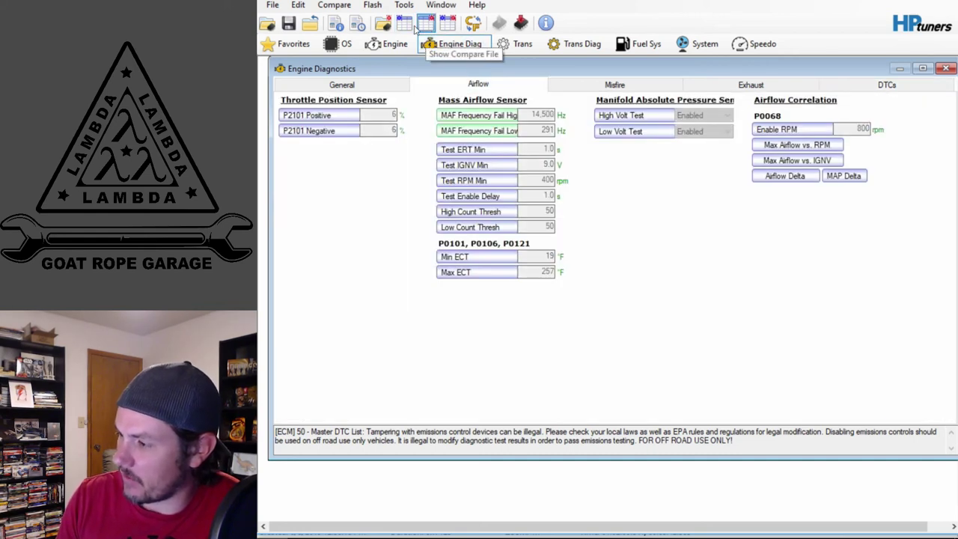
left_click(553, 115)
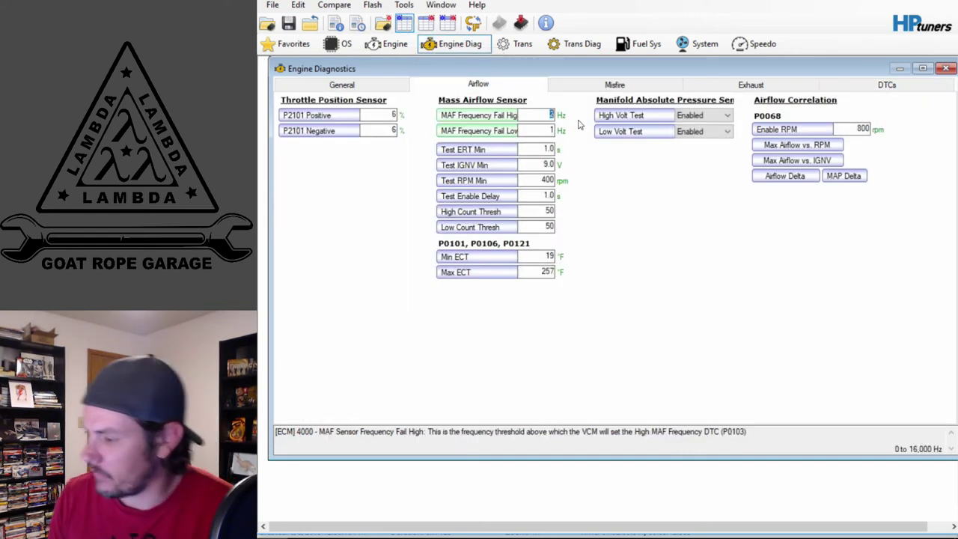
type("14500")
key("Tab")
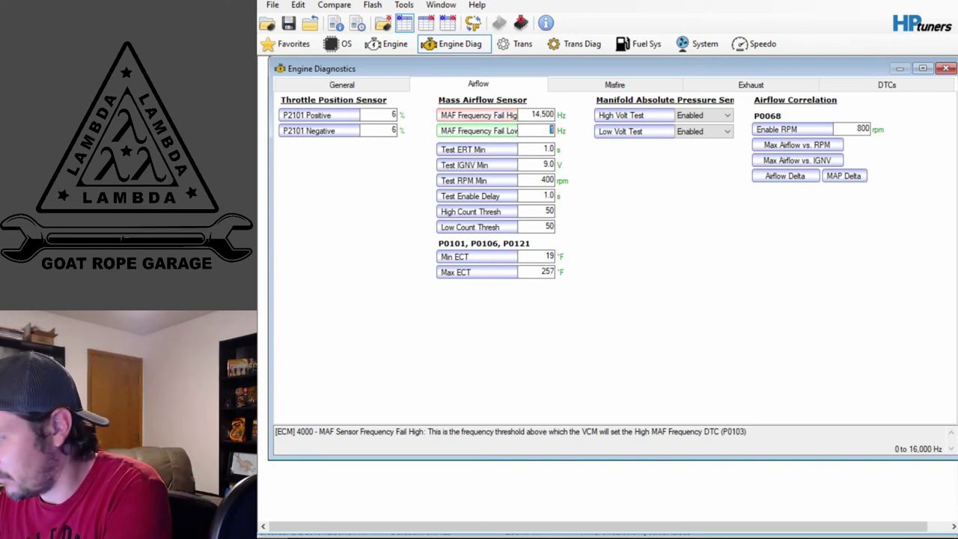
type("291")
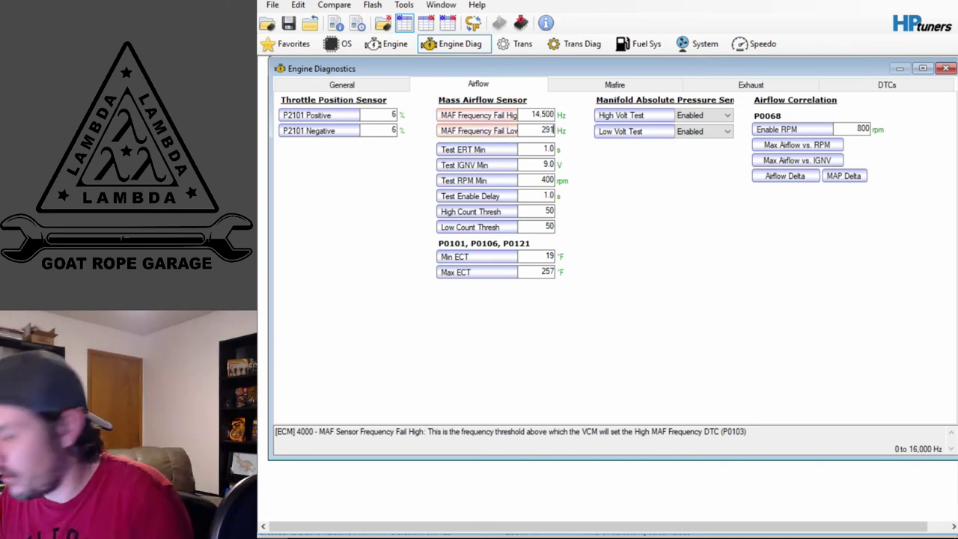